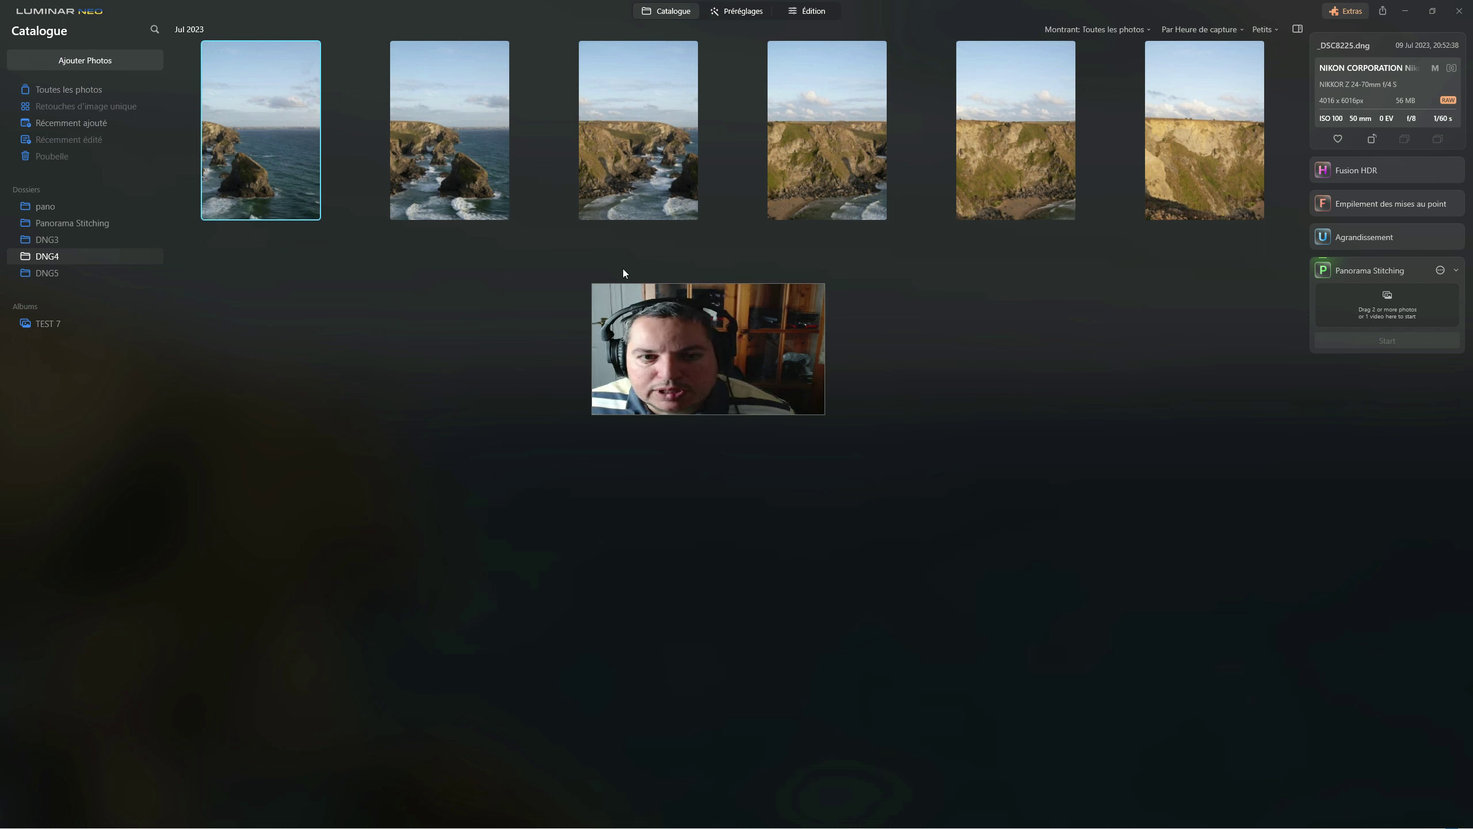
Start a panorama stitch of all six DNG4 photos with Correction d'objectif and Réduction d'aberration chromatique enabled.
{"action": "left_click", "coordinate": [1191, 130], "text": "shift"}
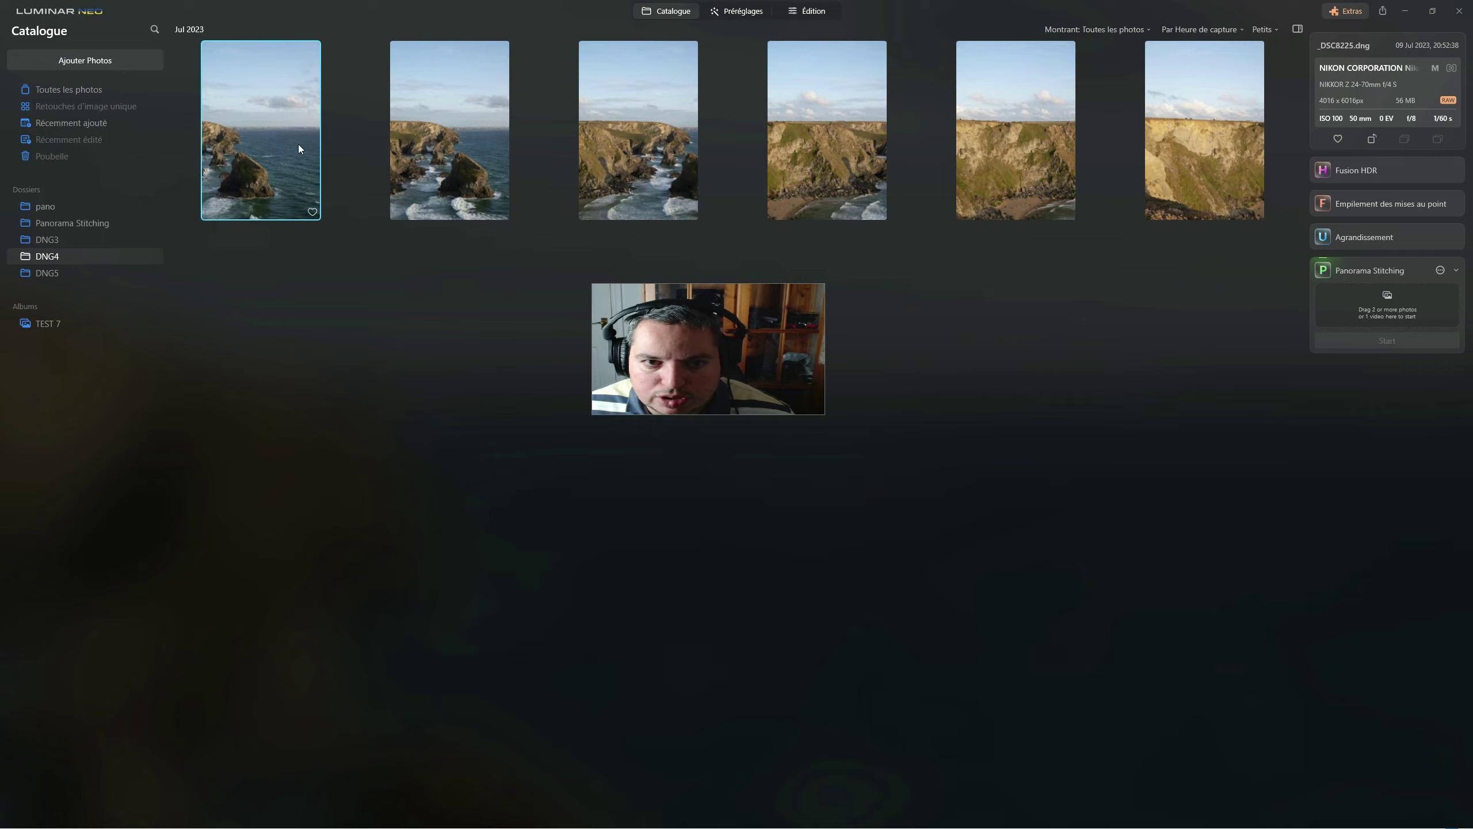
{"action": "left_click_drag", "start_coordinate": [256, 87], "coordinate": [1383, 293]}
{"action": "left_click", "coordinate": [1440, 270]}
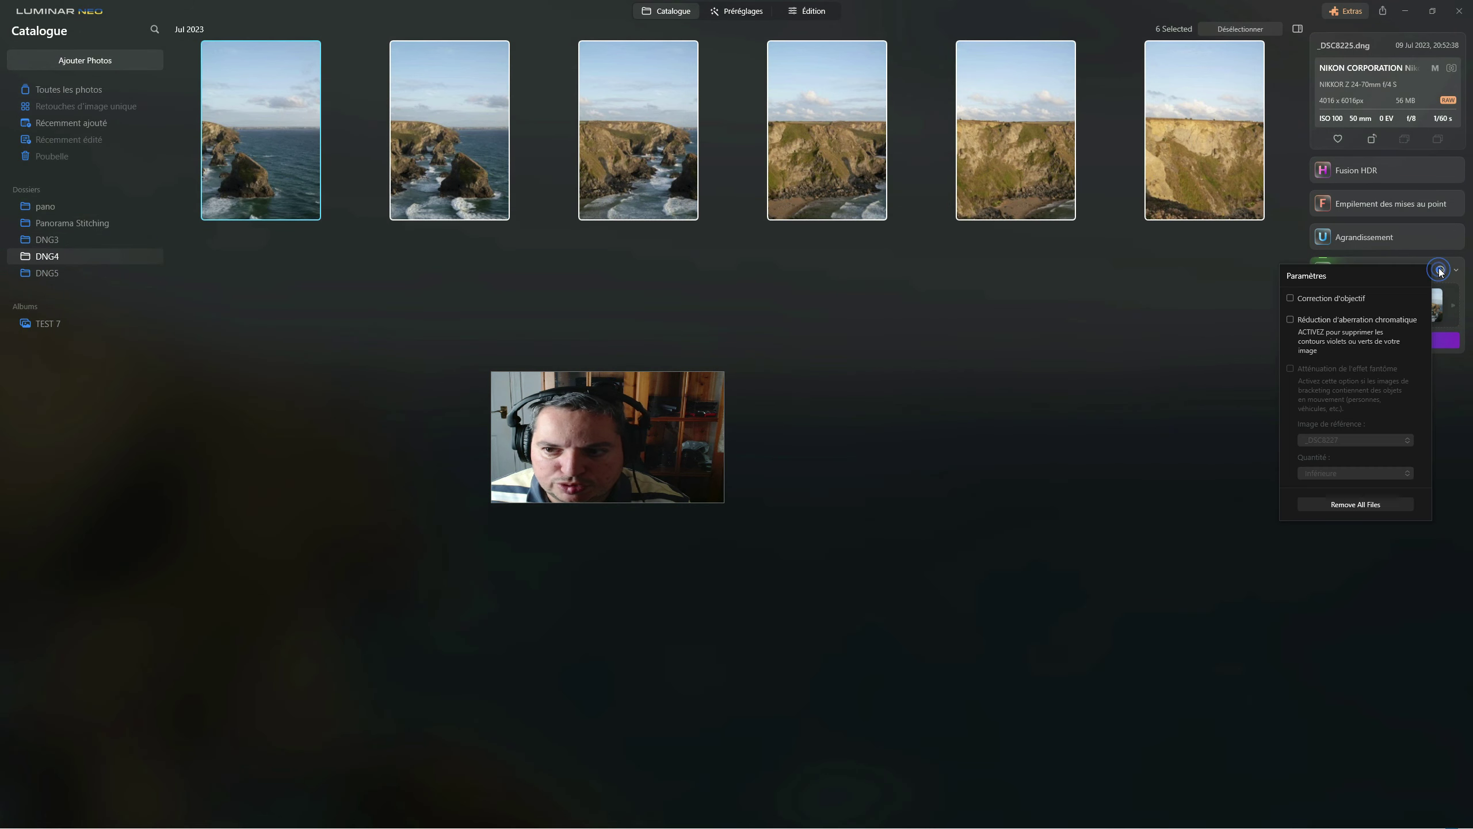
{"action": "left_click", "coordinate": [1290, 297]}
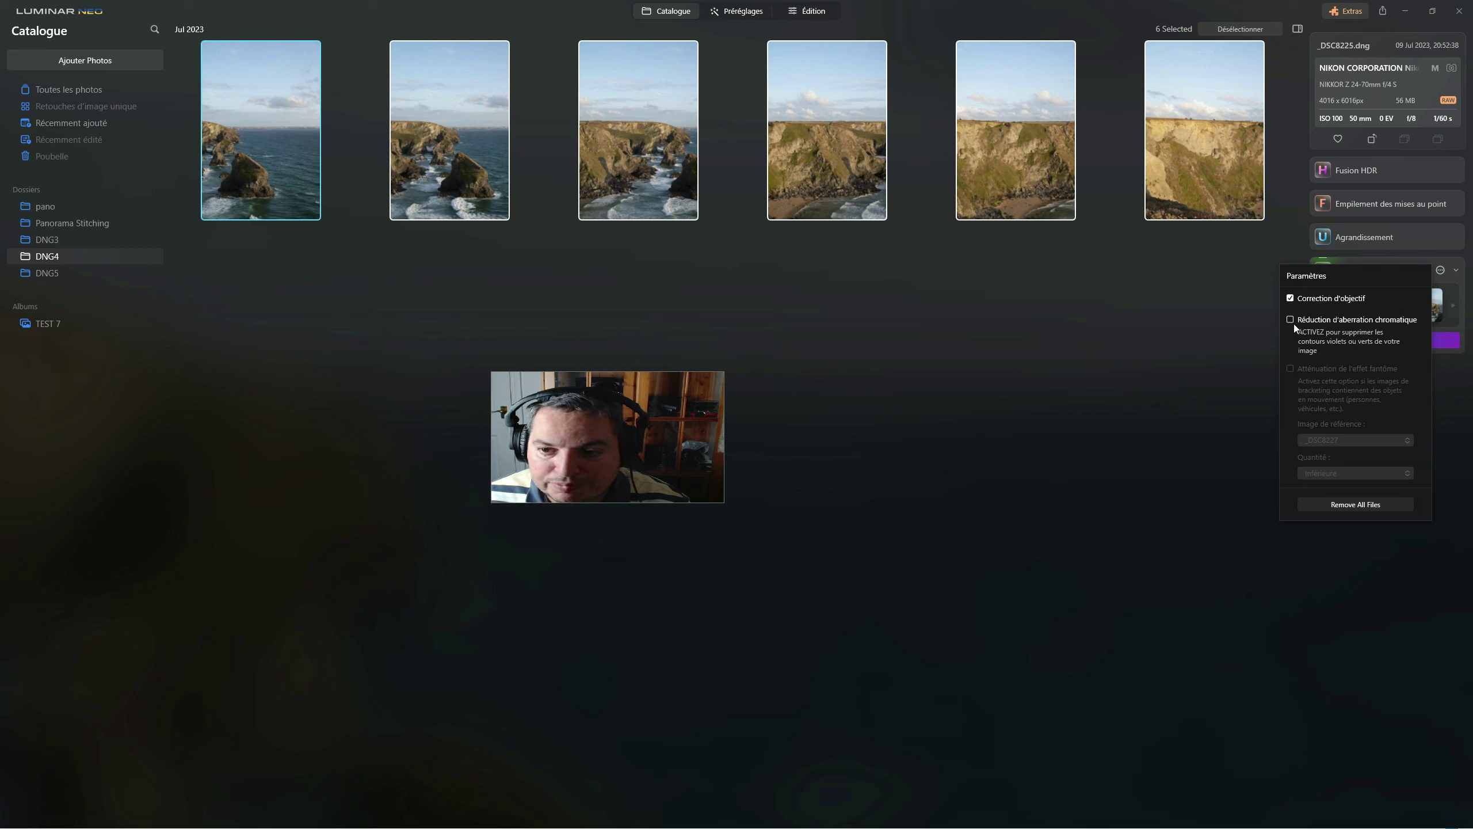
{"action": "left_click", "coordinate": [1292, 318]}
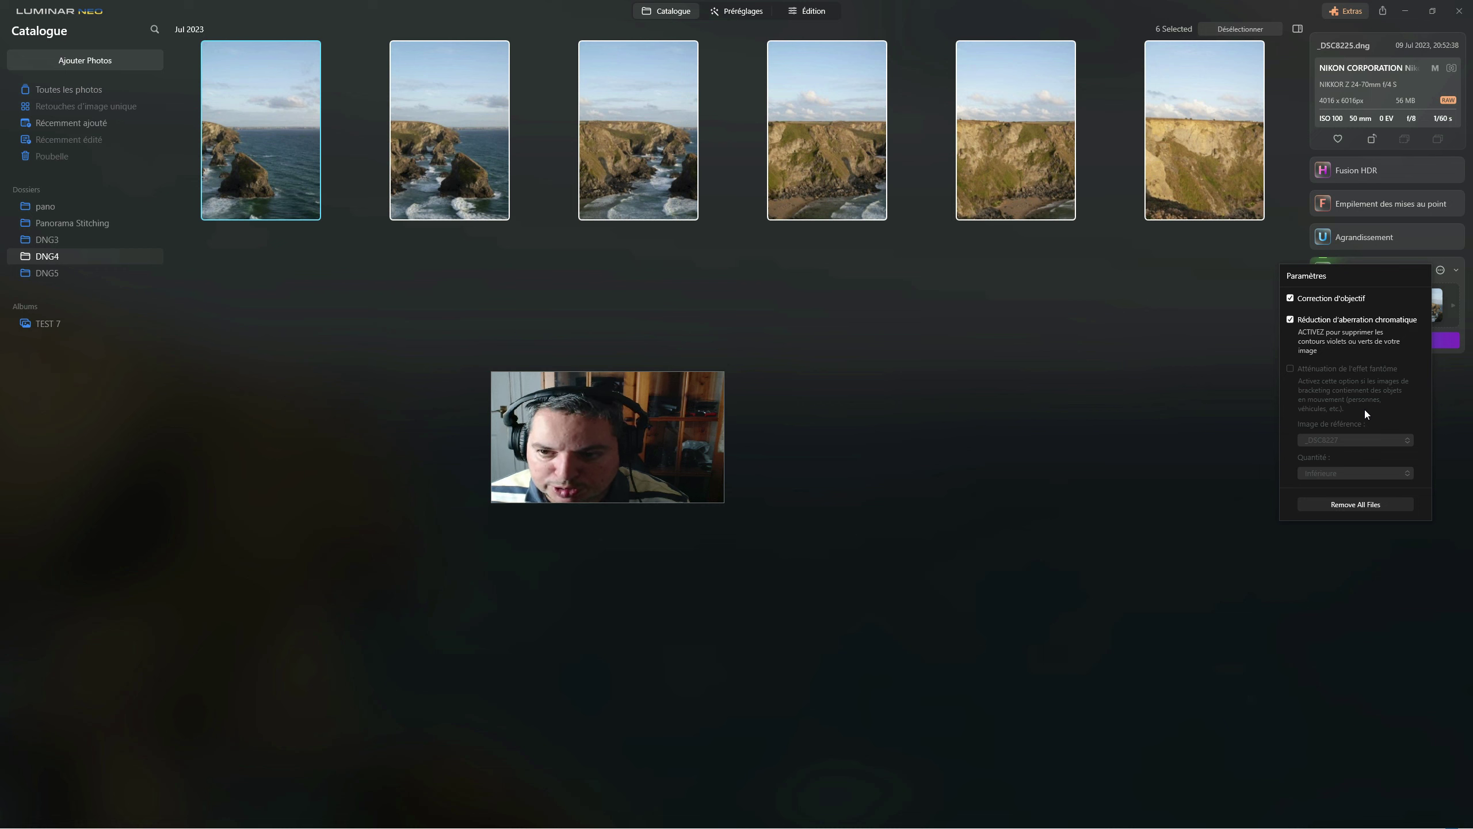
{"action": "left_click", "coordinate": [1469, 412]}
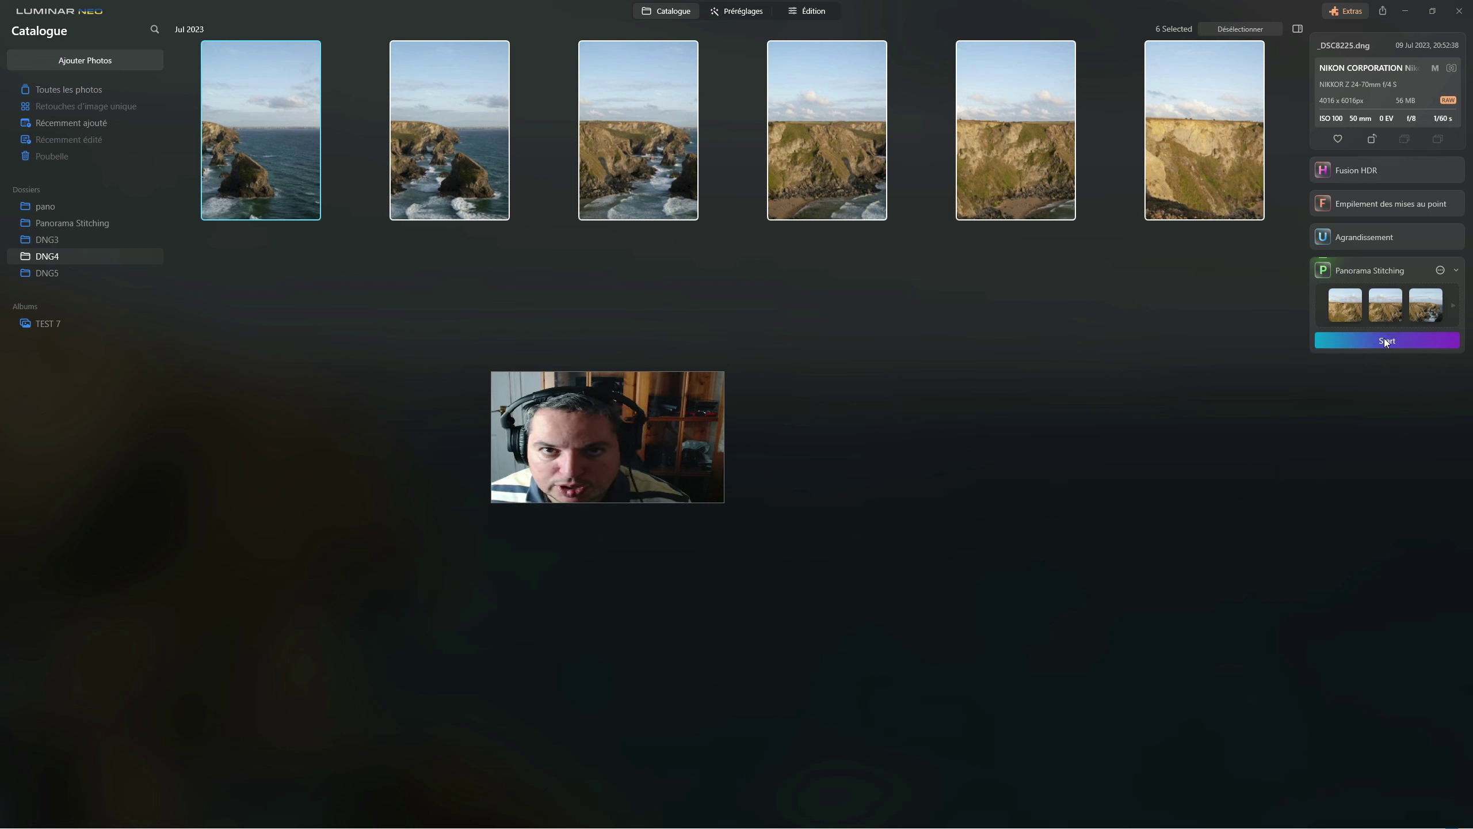
{"action": "left_click", "coordinate": [1385, 342]}
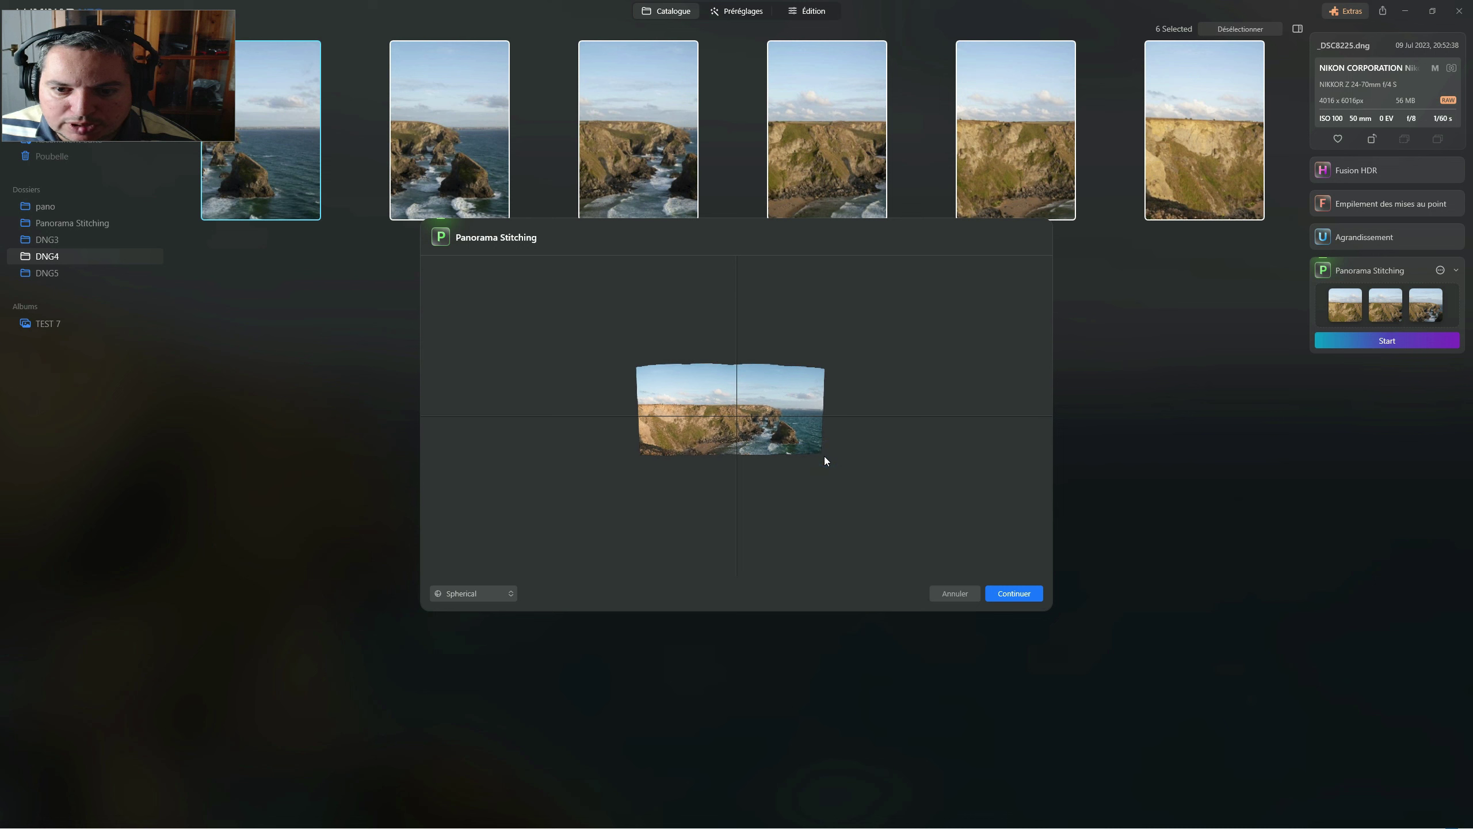
Examine the stitched preview up close from the sea rocks to the cliff's far end and check the projection choices.
{"action": "scroll", "coordinate": [768, 425], "scroll_direction": "up", "scroll_amount": 5}
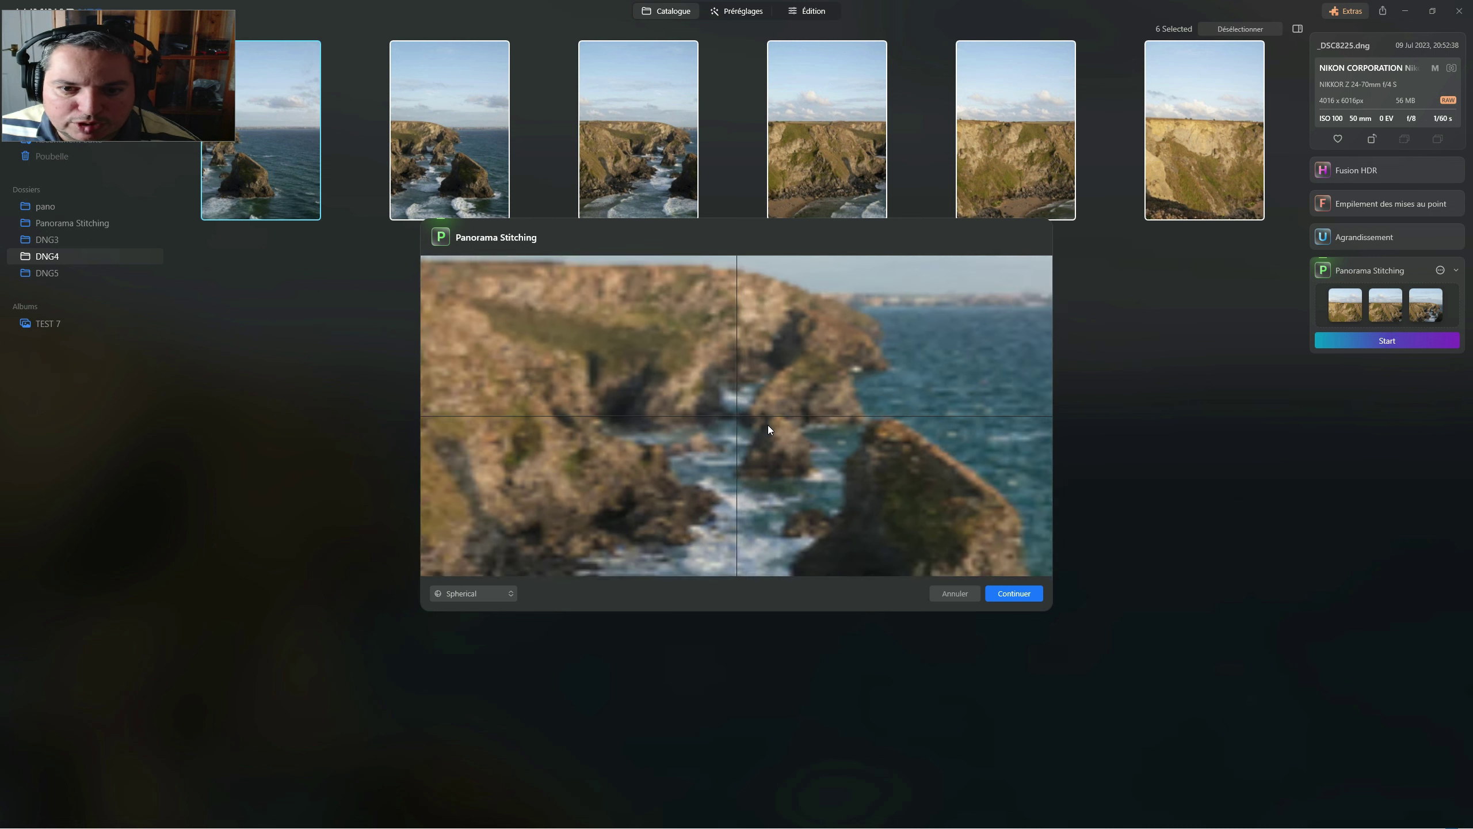
{"action": "scroll", "coordinate": [758, 428], "scroll_direction": "up", "scroll_amount": 1}
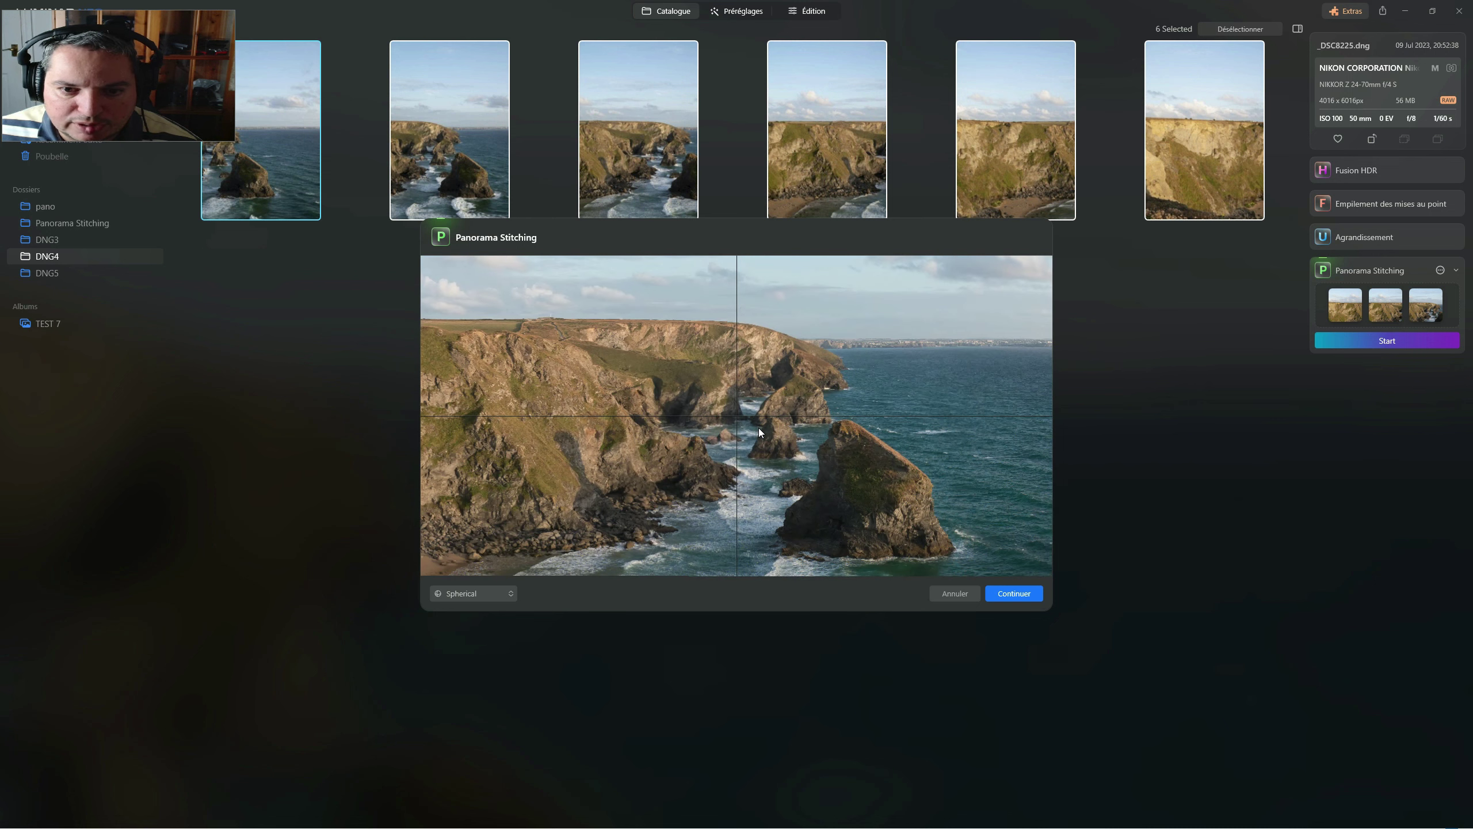
{"action": "scroll", "coordinate": [748, 430], "scroll_direction": "down", "scroll_amount": 2}
{"action": "scroll", "coordinate": [696, 442], "scroll_direction": "up", "scroll_amount": 2}
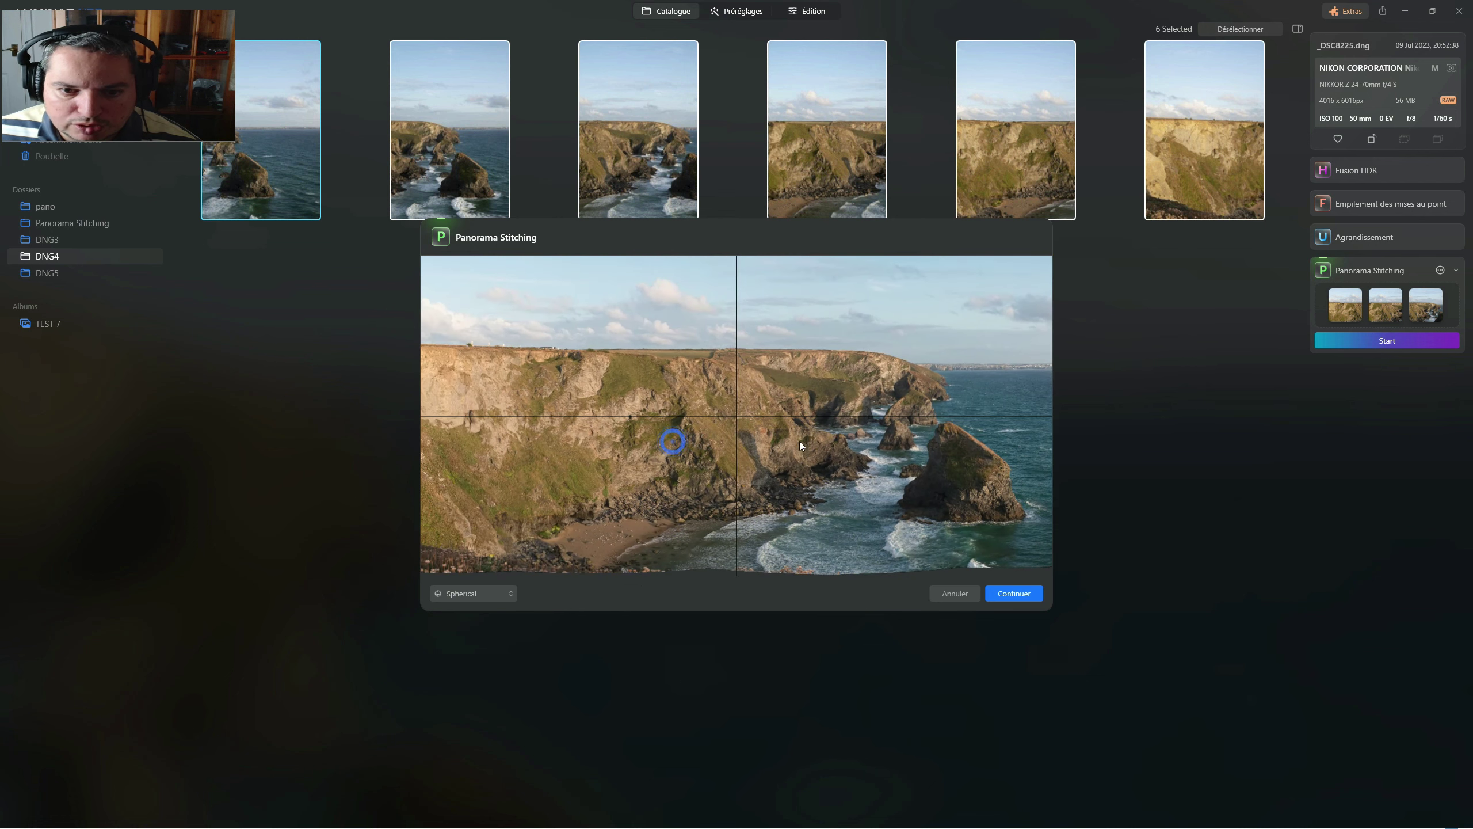
{"action": "scroll", "coordinate": [717, 444], "scroll_direction": "left", "scroll_amount": 5}
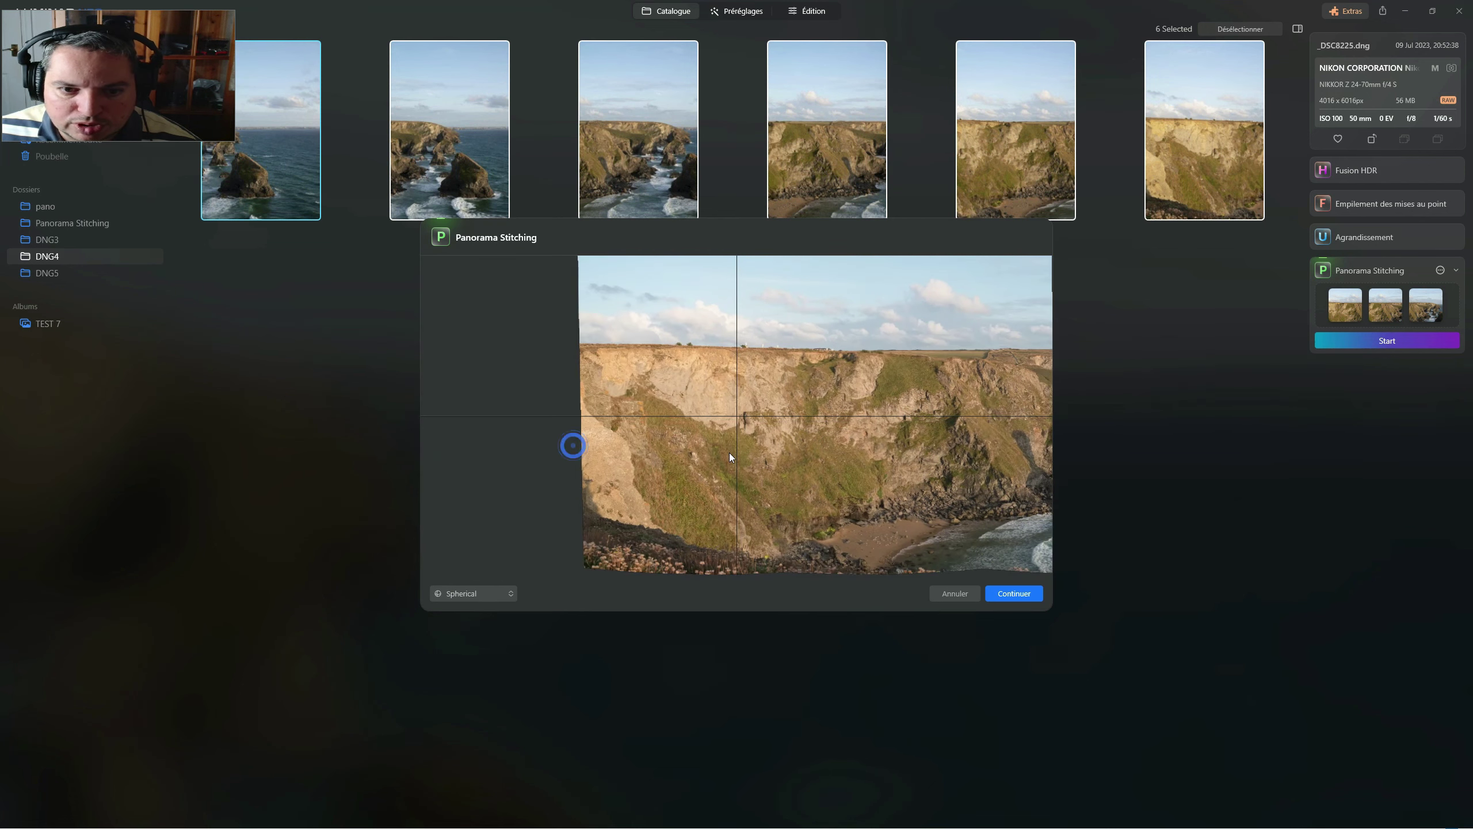
{"action": "left_click_drag", "start_coordinate": [812, 451], "coordinate": [634, 442]}
{"action": "left_click_drag", "start_coordinate": [902, 451], "coordinate": [724, 473]}
{"action": "scroll", "coordinate": [724, 473], "scroll_direction": "down", "scroll_amount": 5}
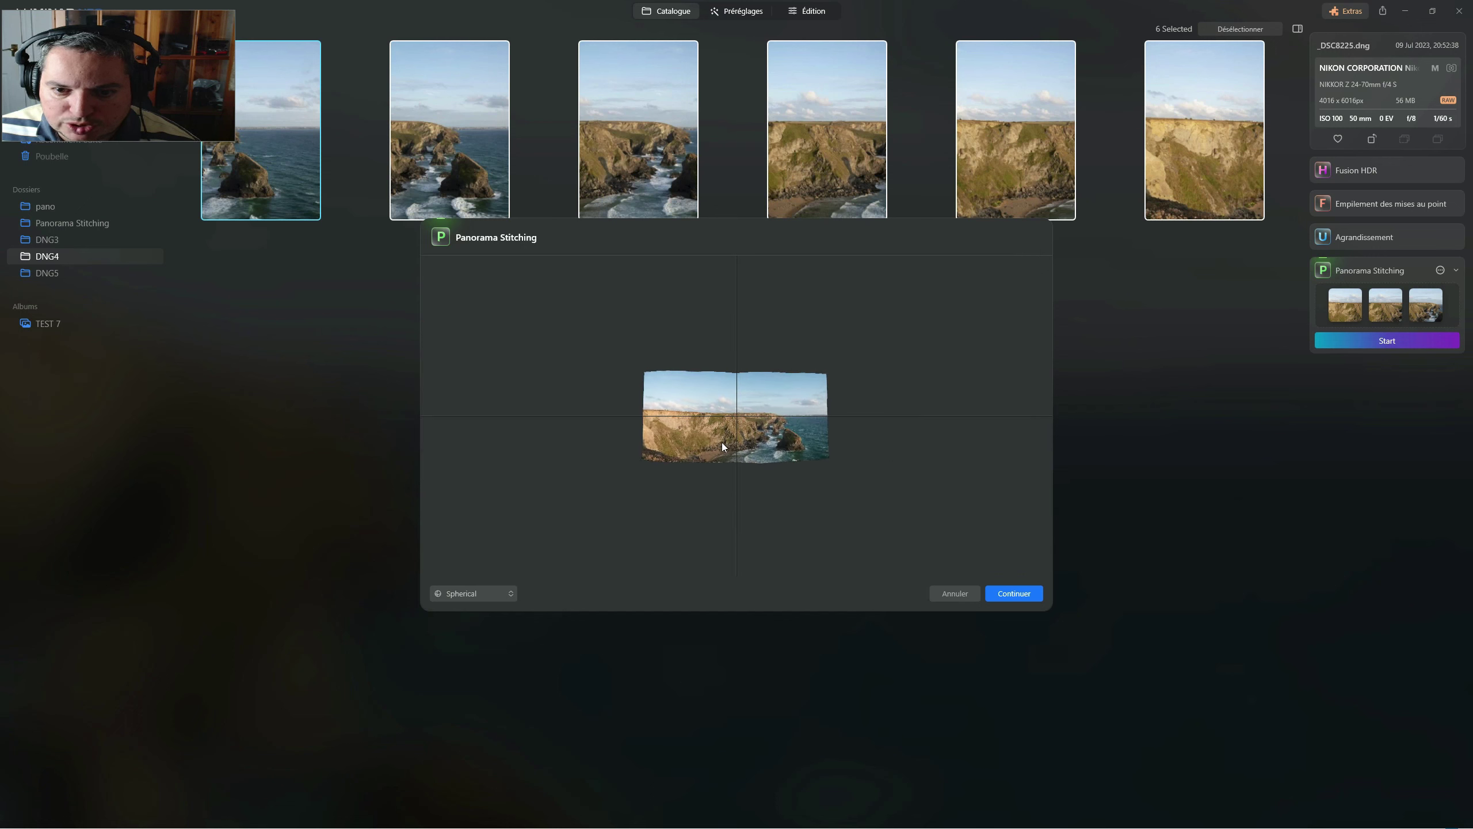
{"action": "left_click", "coordinate": [507, 590]}
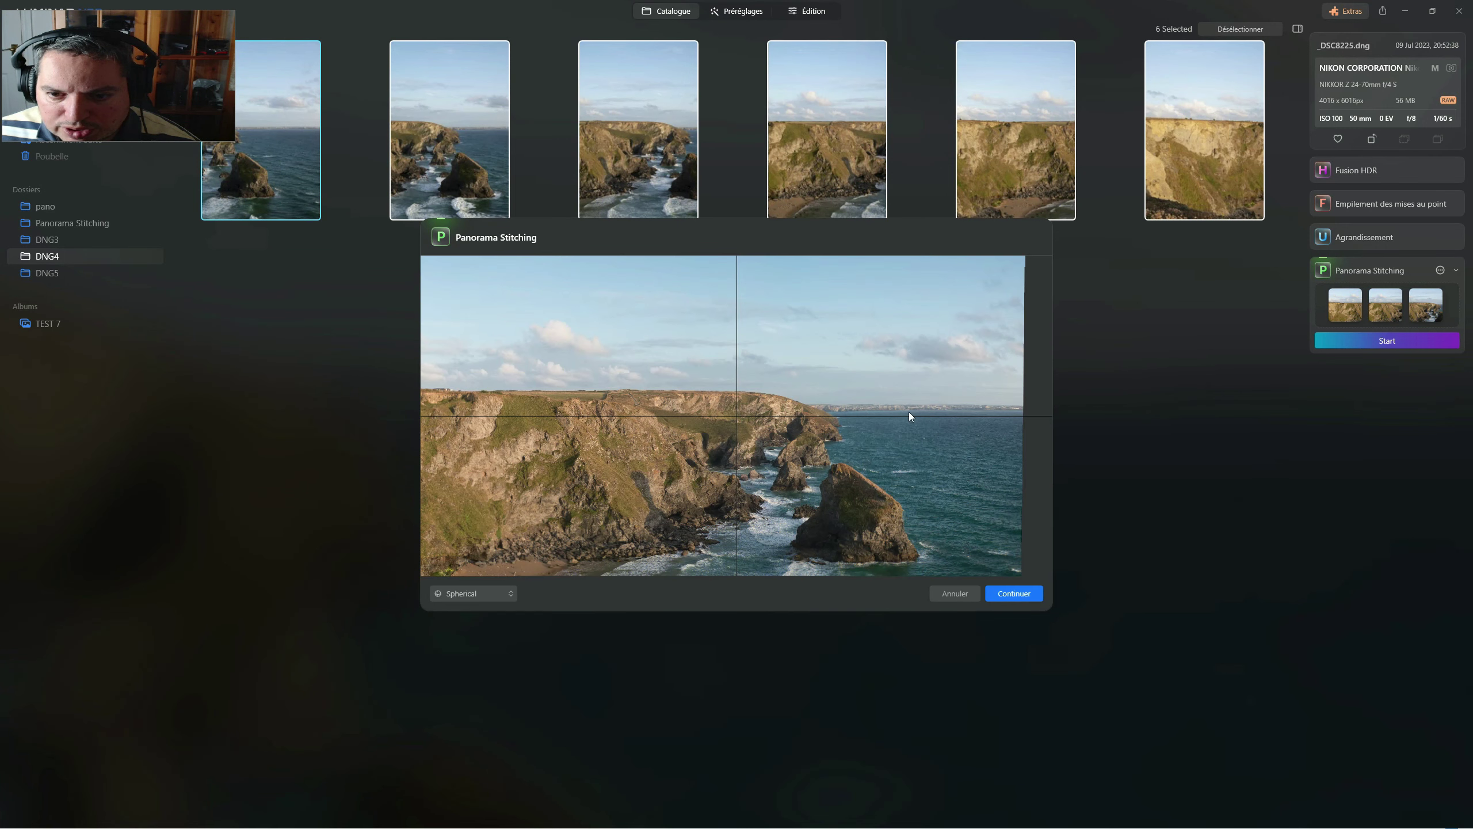
{"action": "left_click", "coordinate": [946, 429]}
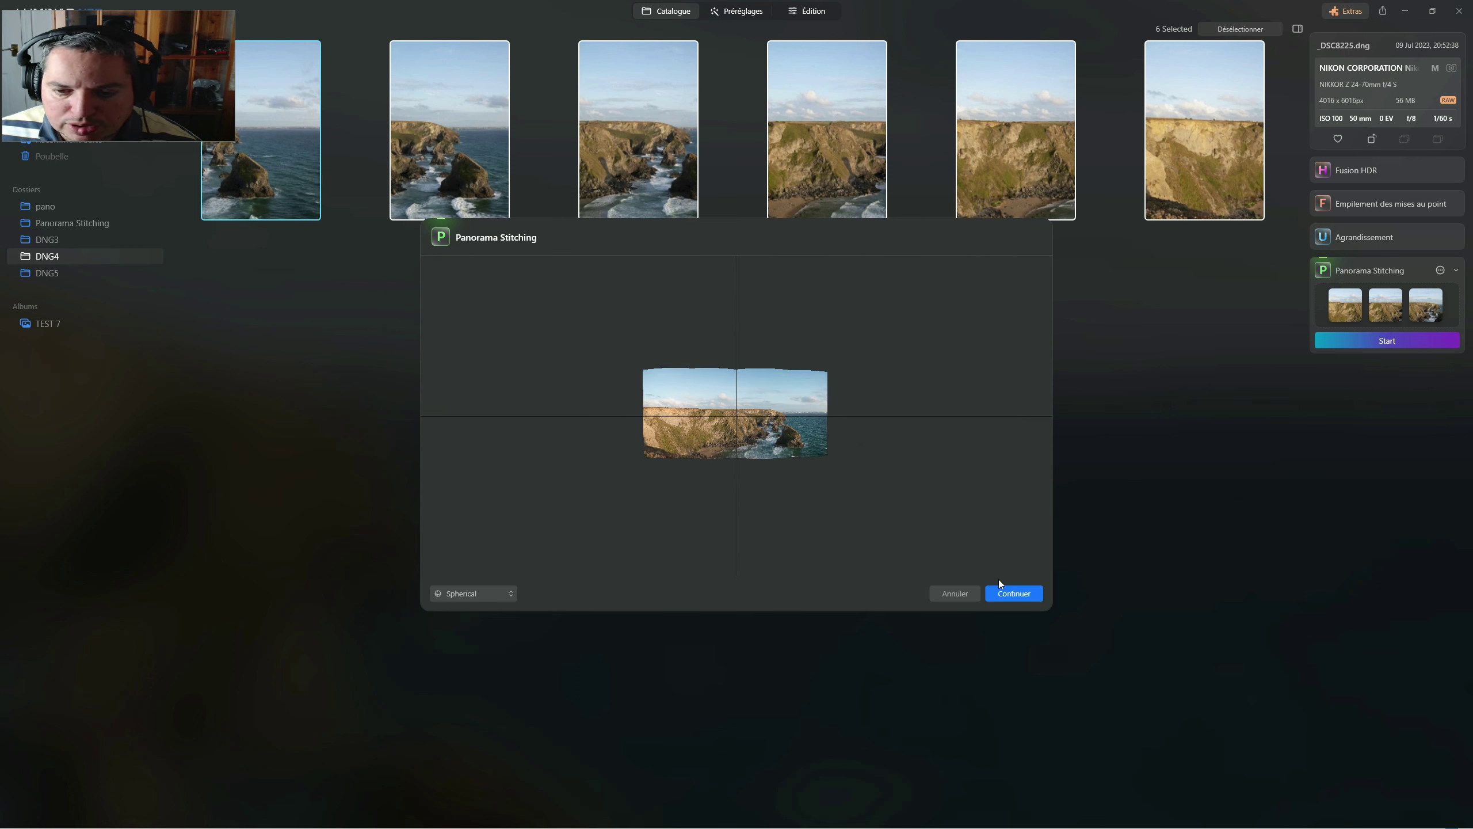
Crop the panorama on all four sides just inside its uneven stitched edges and save the result.
{"action": "left_click", "coordinate": [1015, 594]}
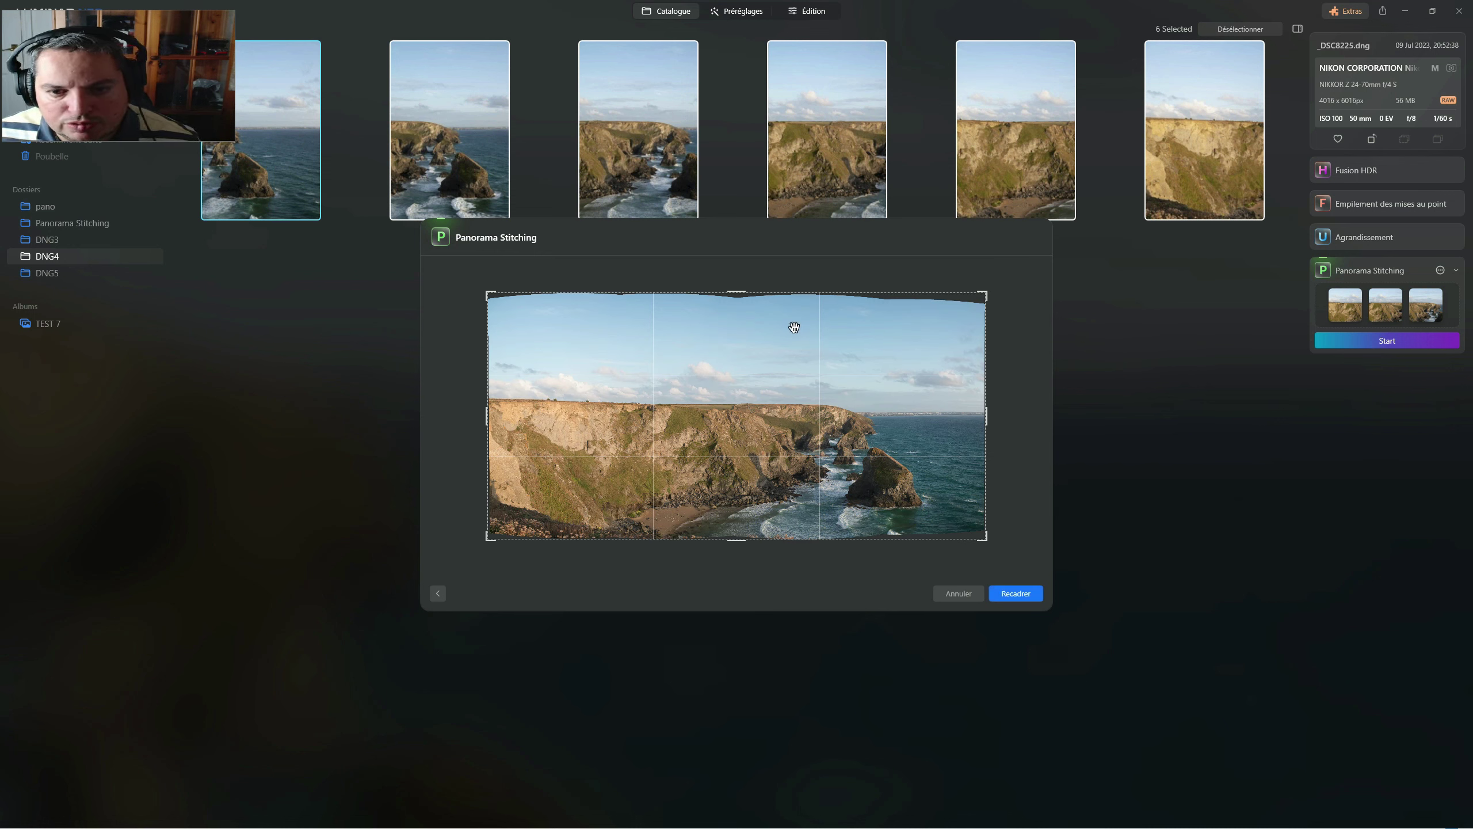
{"action": "left_click_drag", "start_coordinate": [740, 291], "coordinate": [740, 299]}
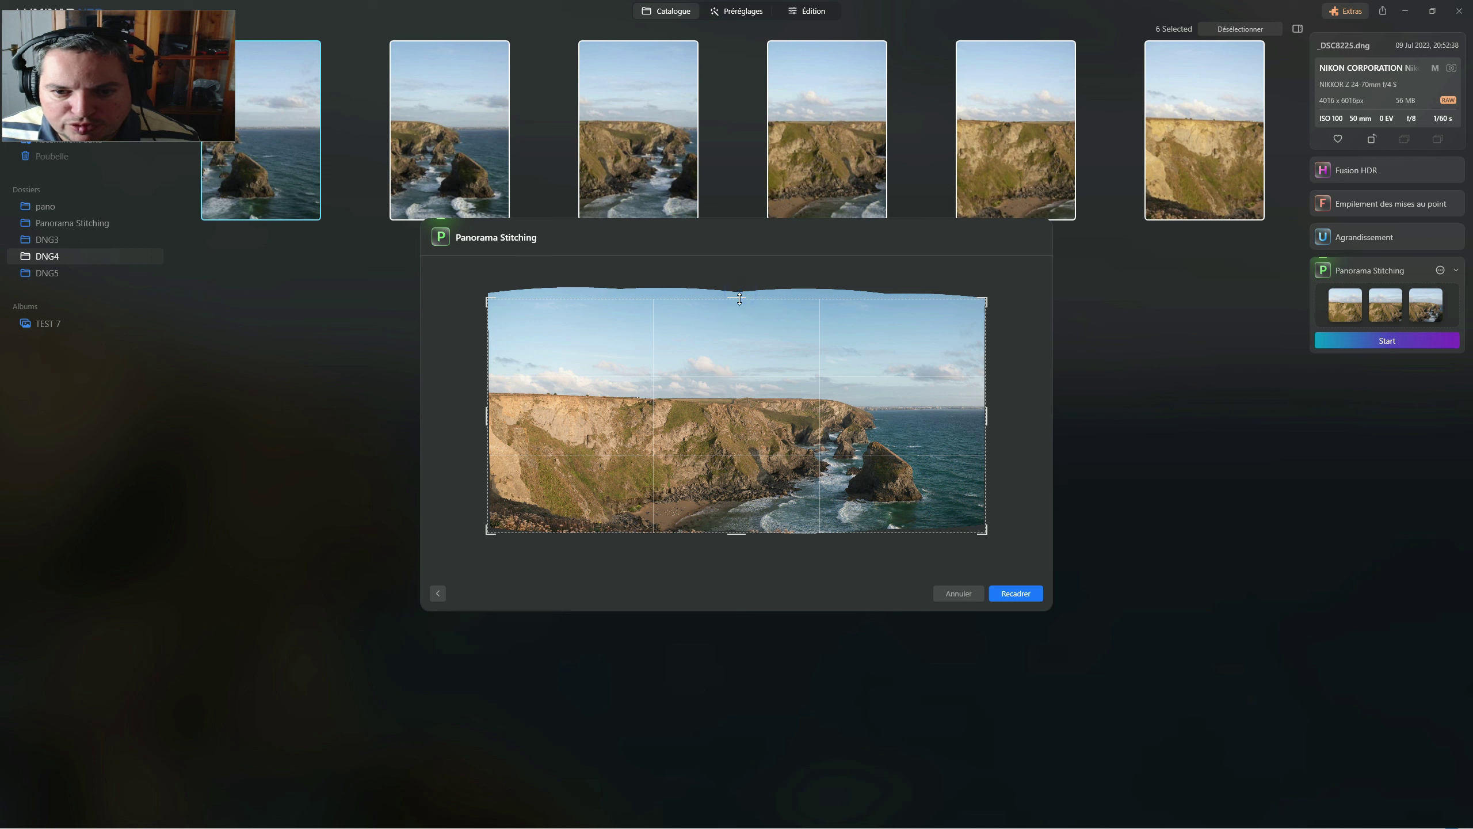
{"action": "left_click_drag", "start_coordinate": [737, 533], "coordinate": [737, 529]}
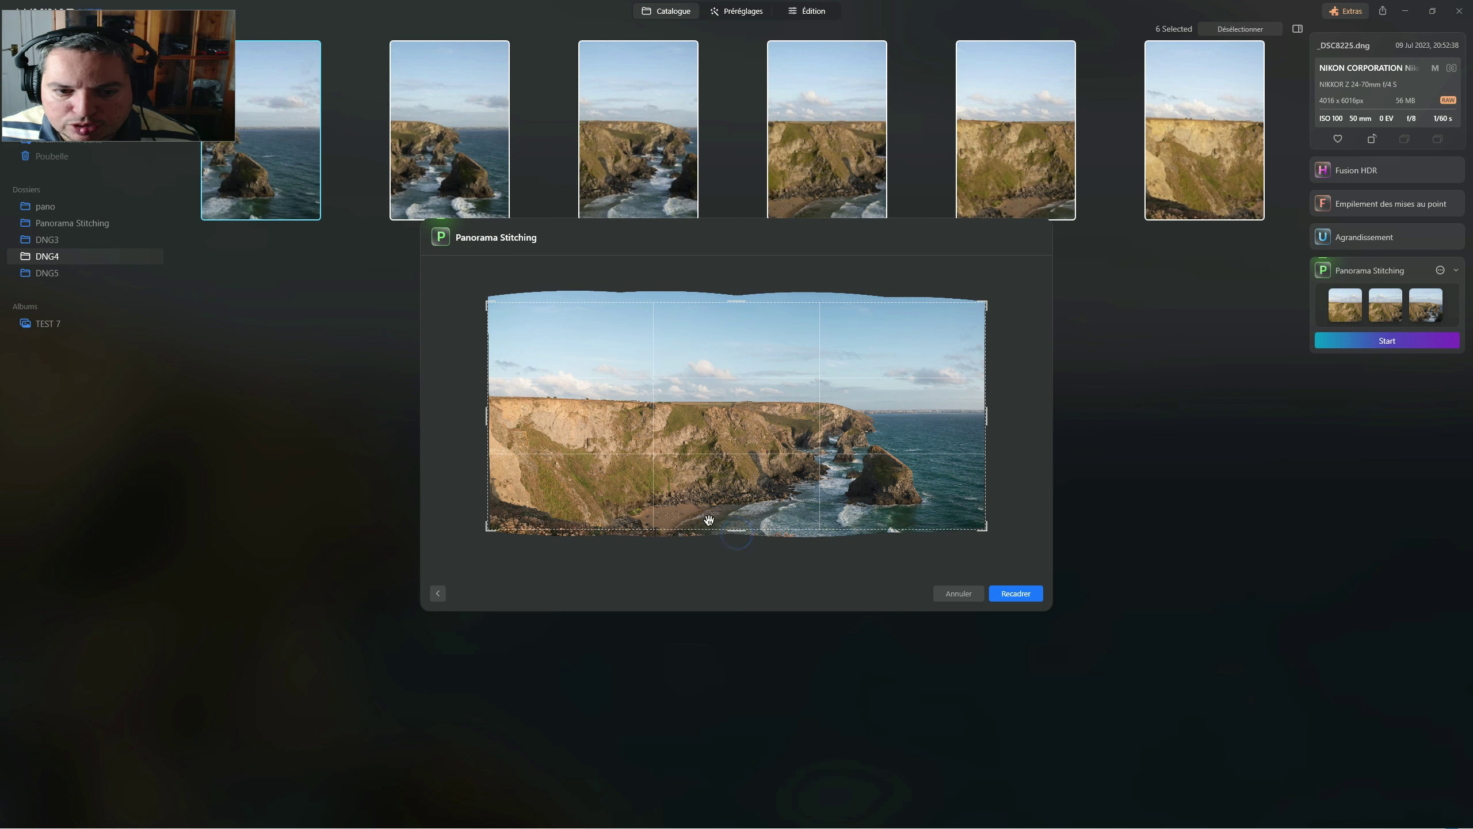
{"action": "left_click_drag", "start_coordinate": [485, 417], "coordinate": [487, 416]}
{"action": "left_click_drag", "start_coordinate": [981, 419], "coordinate": [978, 418]}
{"action": "left_click_drag", "start_coordinate": [742, 532], "coordinate": [747, 530]}
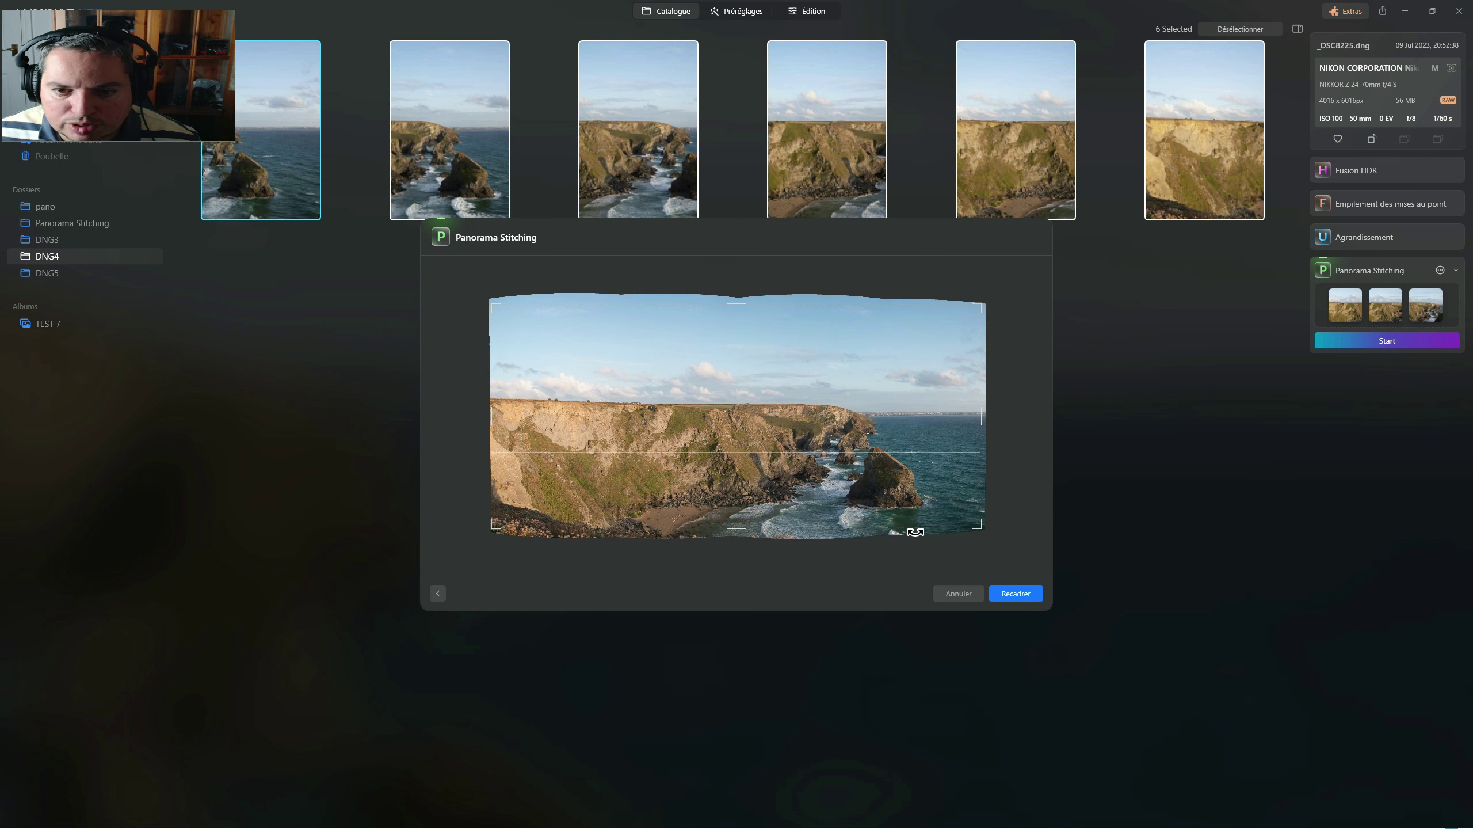
{"action": "left_click", "coordinate": [1034, 596]}
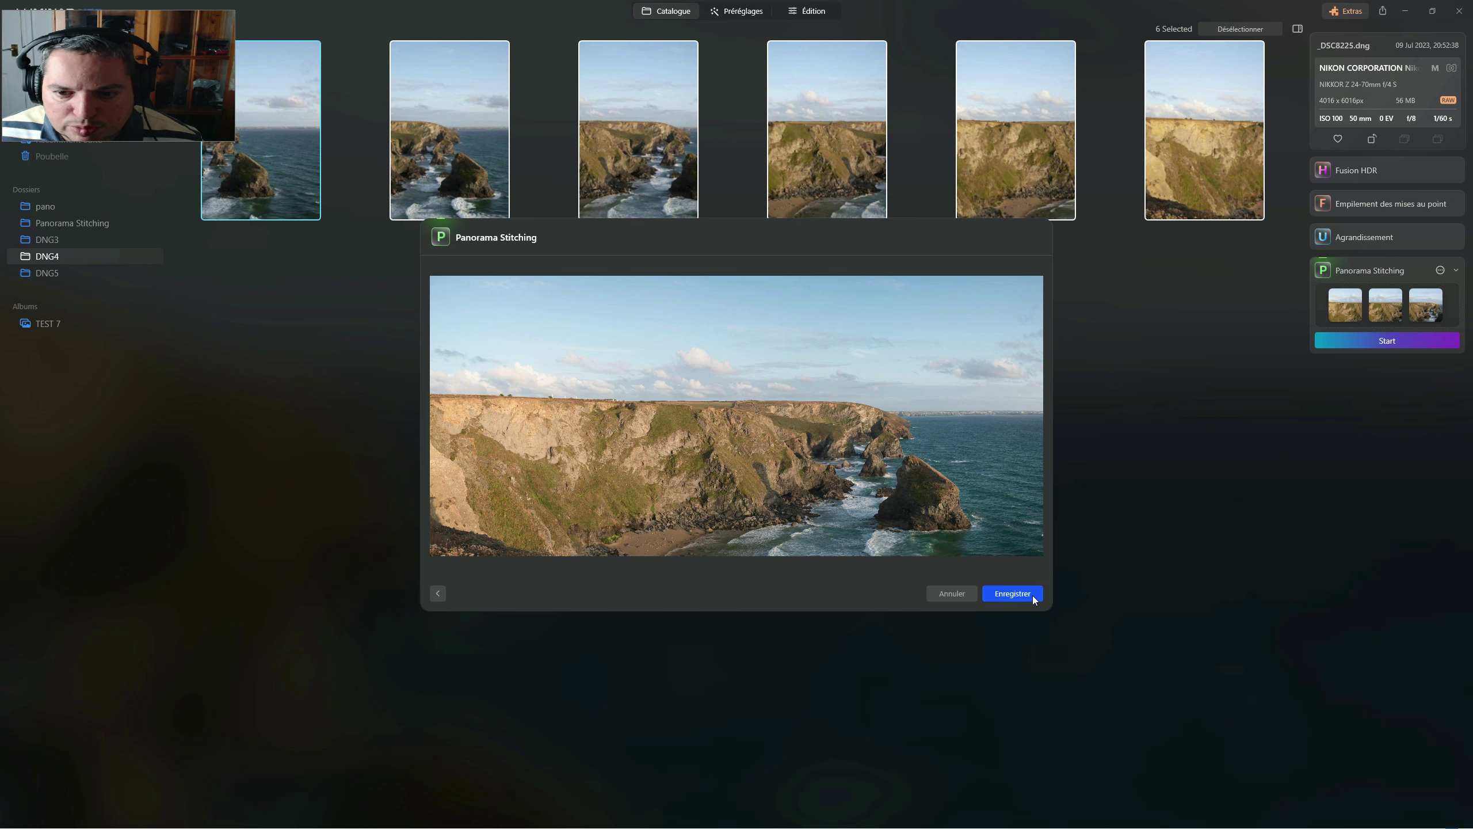
{"action": "left_click", "coordinate": [1012, 593]}
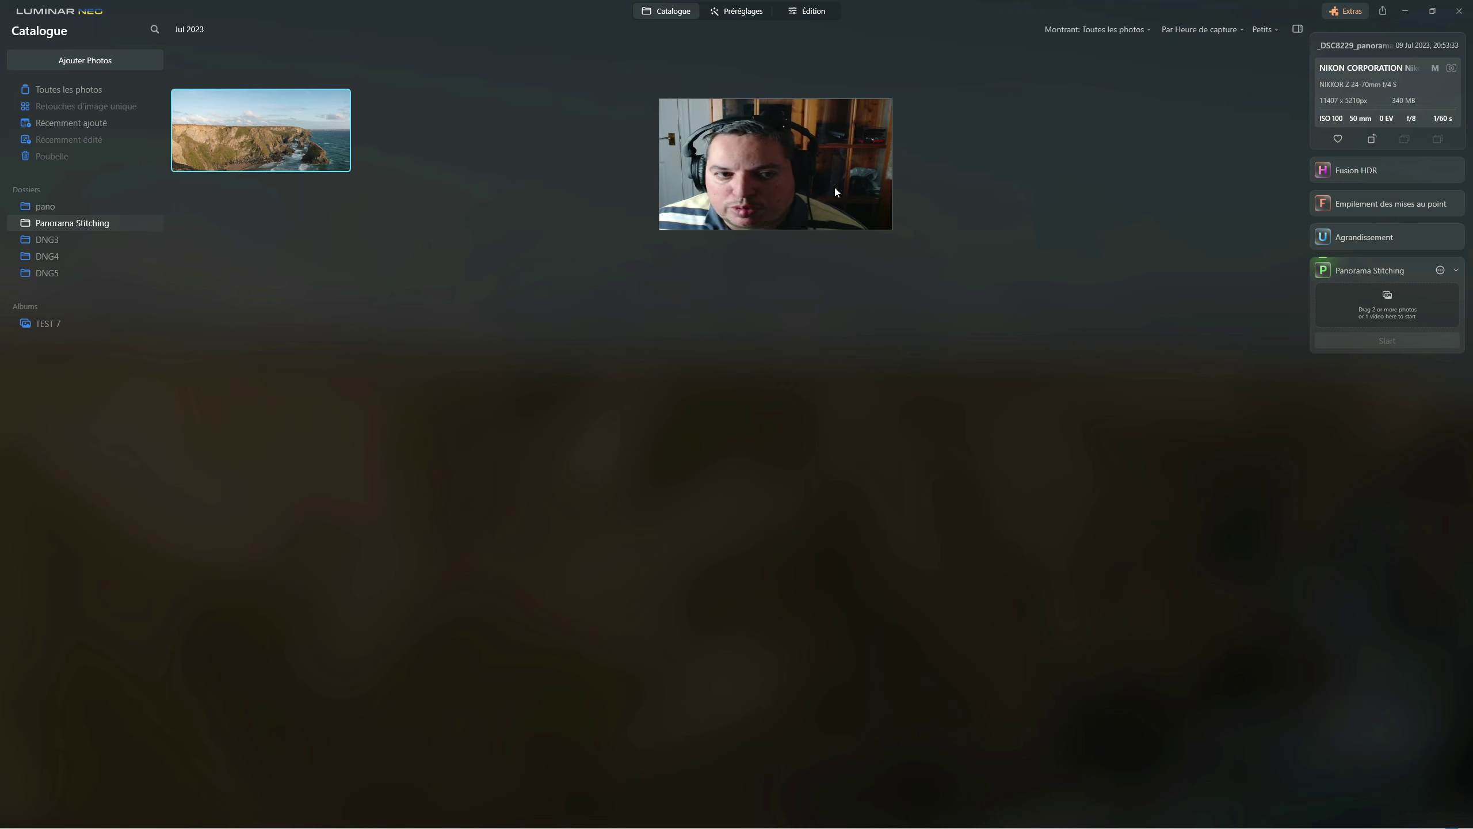
Open the purchased Sea Breeze preset collection for the saved panorama.
{"action": "left_click", "coordinate": [744, 12]}
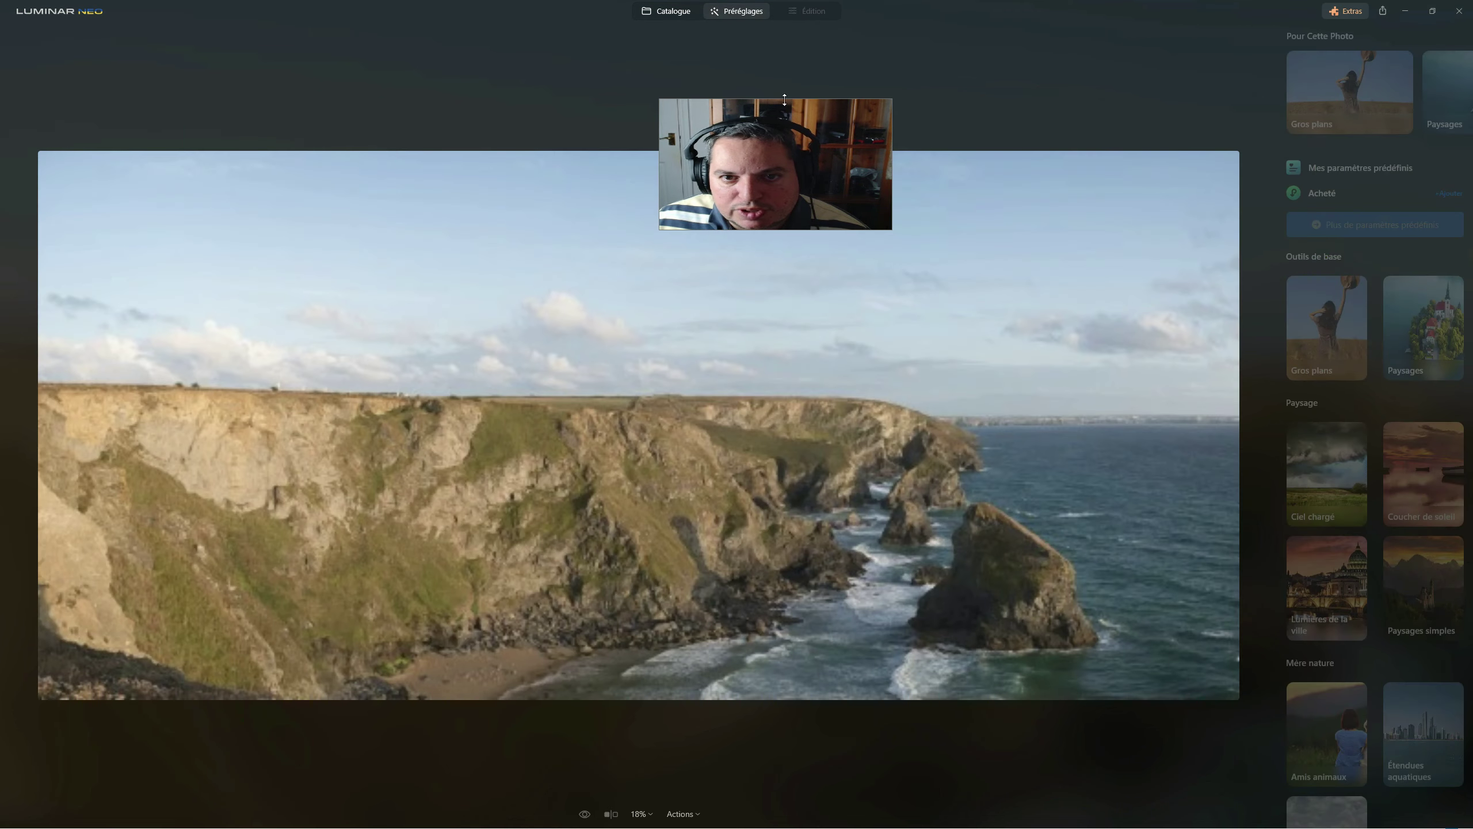
{"action": "left_click_drag", "start_coordinate": [785, 99], "coordinate": [446, 86]}
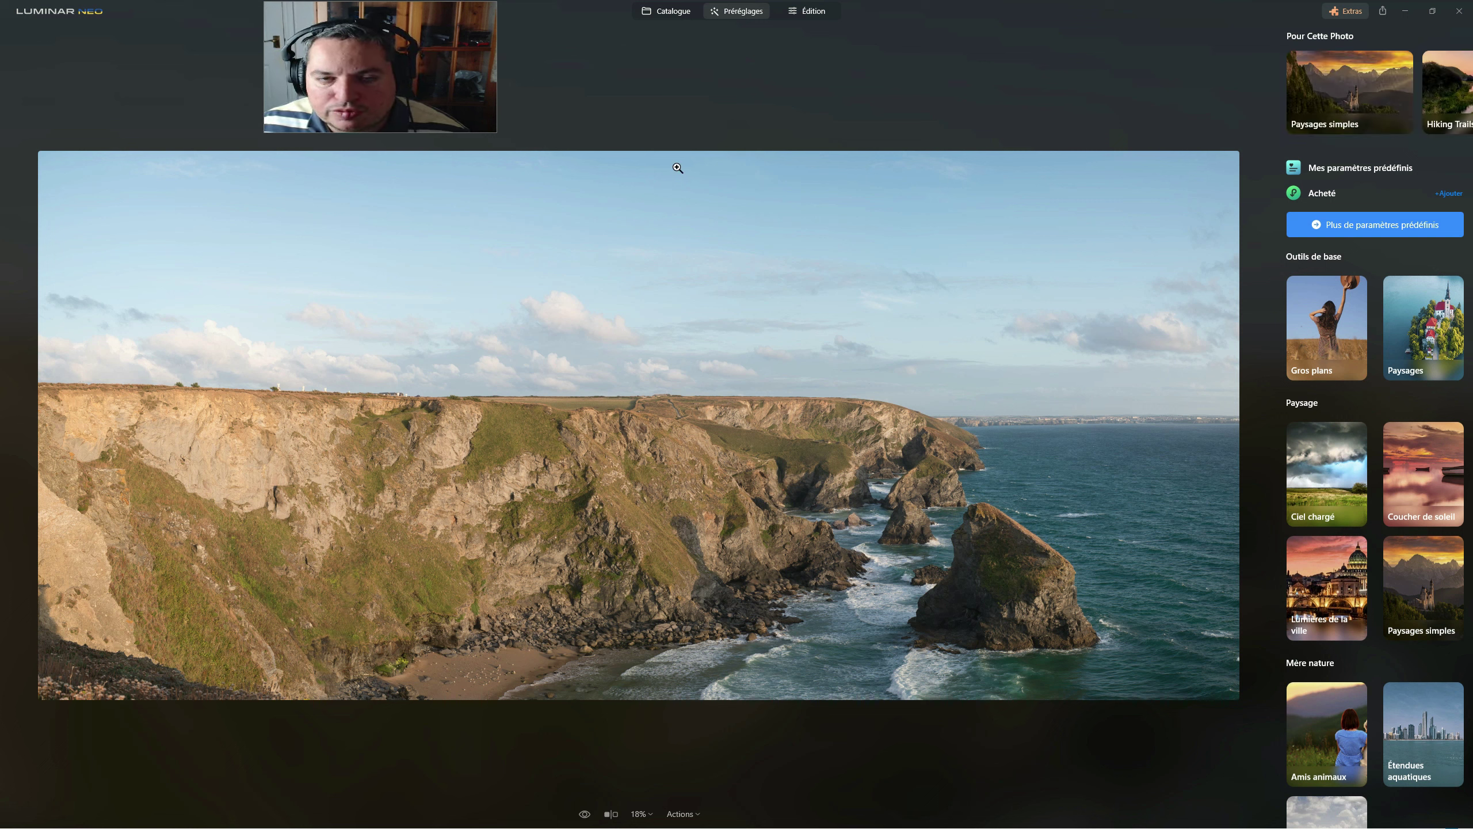
{"action": "left_click", "coordinate": [1323, 193]}
{"action": "scroll", "coordinate": [1381, 537], "scroll_direction": "down", "scroll_amount": 9}
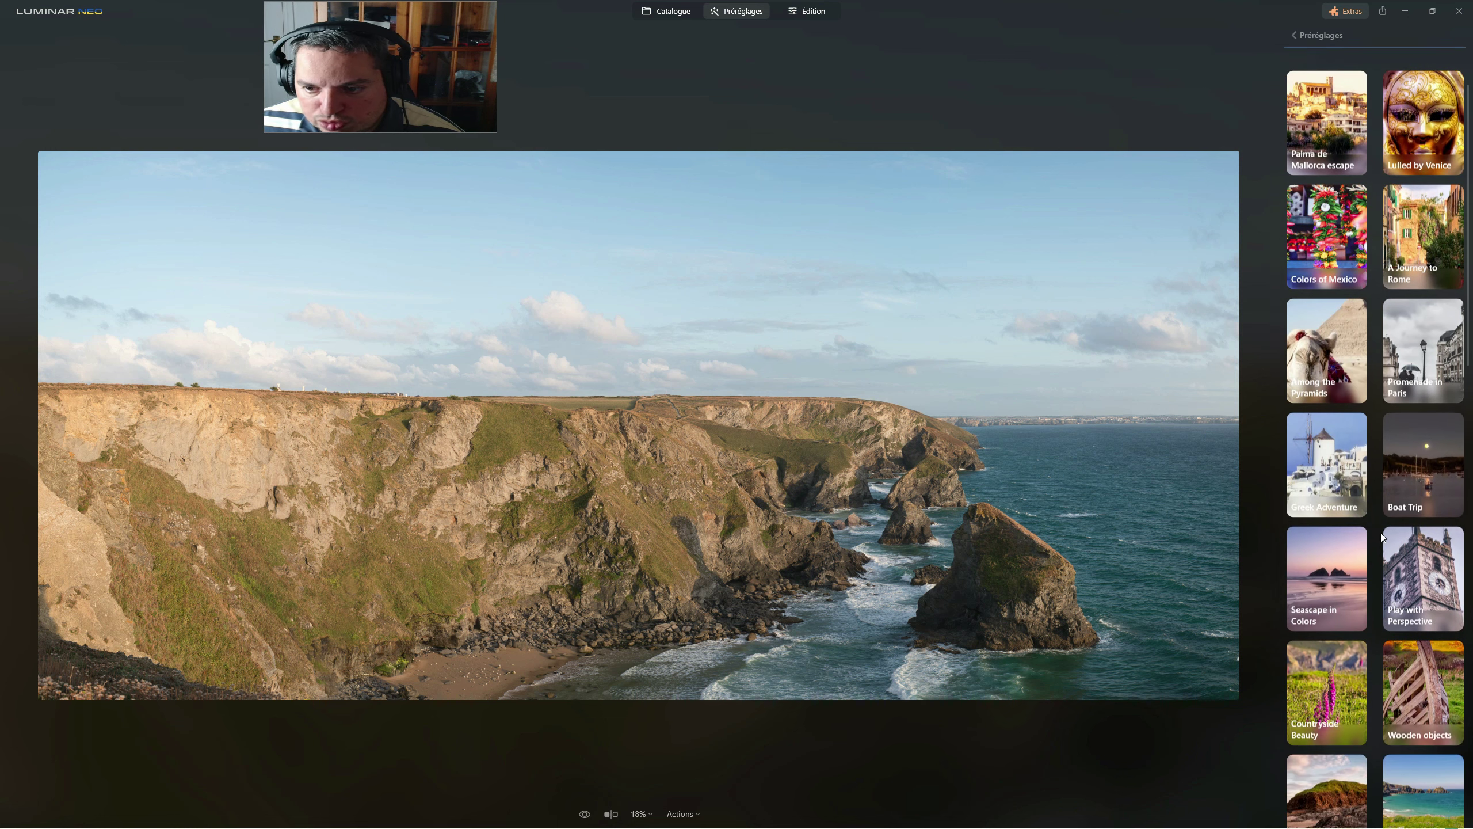
{"action": "scroll", "coordinate": [1381, 537], "scroll_direction": "down", "scroll_amount": 4}
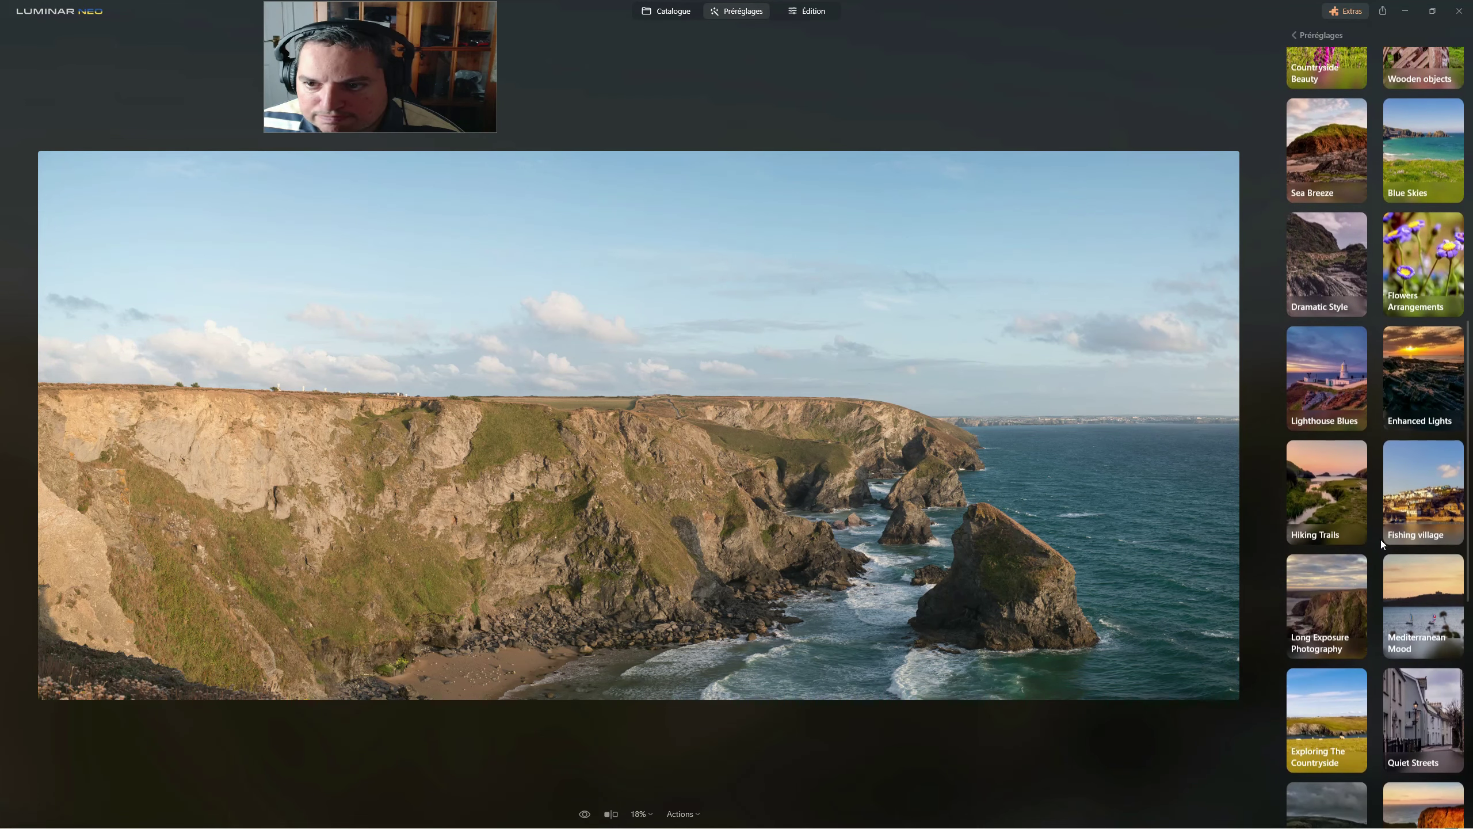
{"action": "left_click", "coordinate": [1329, 150]}
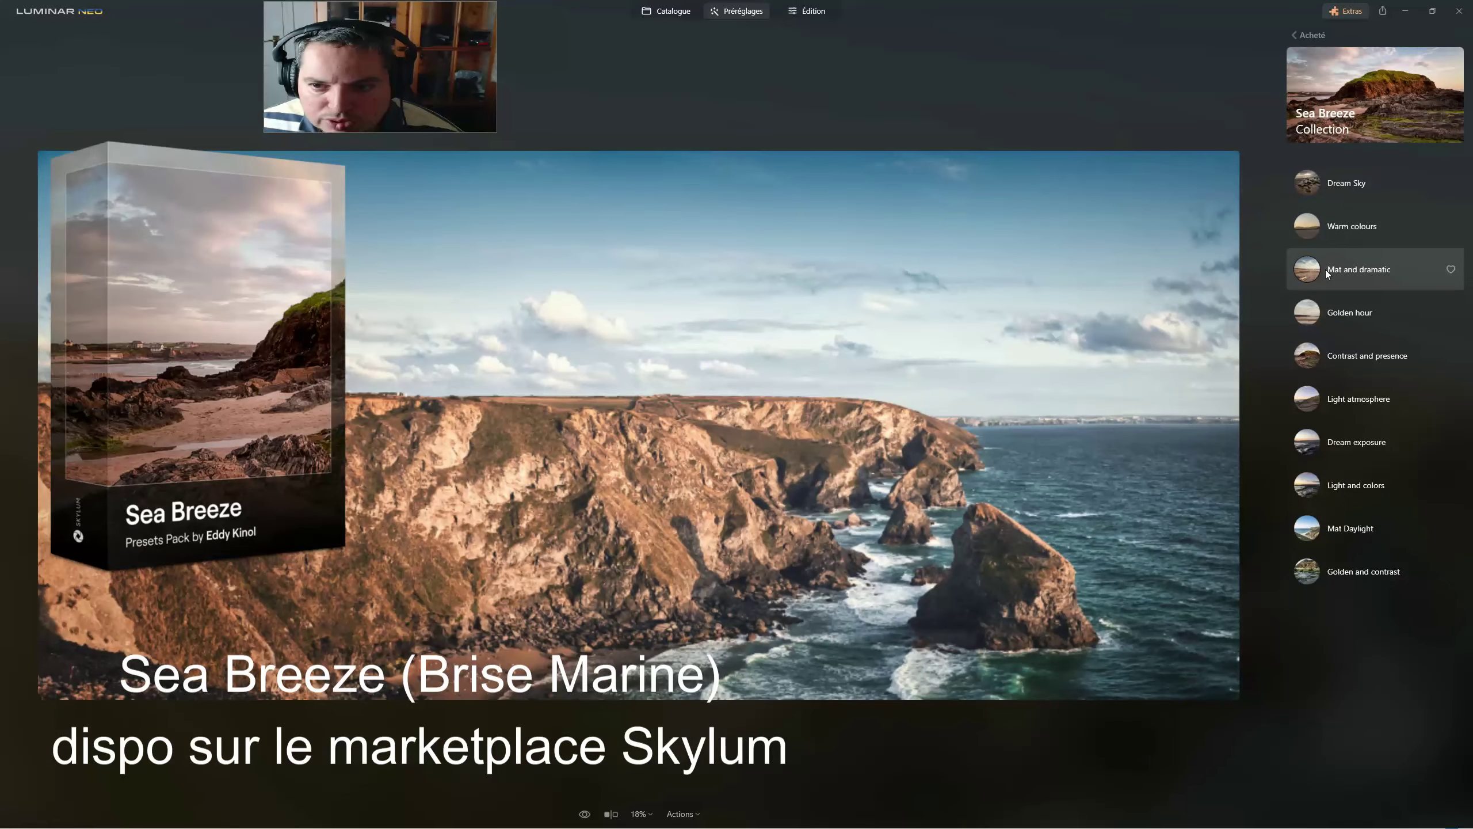
Apply the Mat and dramatic preset at strength 70 and compare the panorama before and after it.
{"action": "left_click", "coordinate": [1305, 314]}
{"action": "left_click", "coordinate": [1305, 278]}
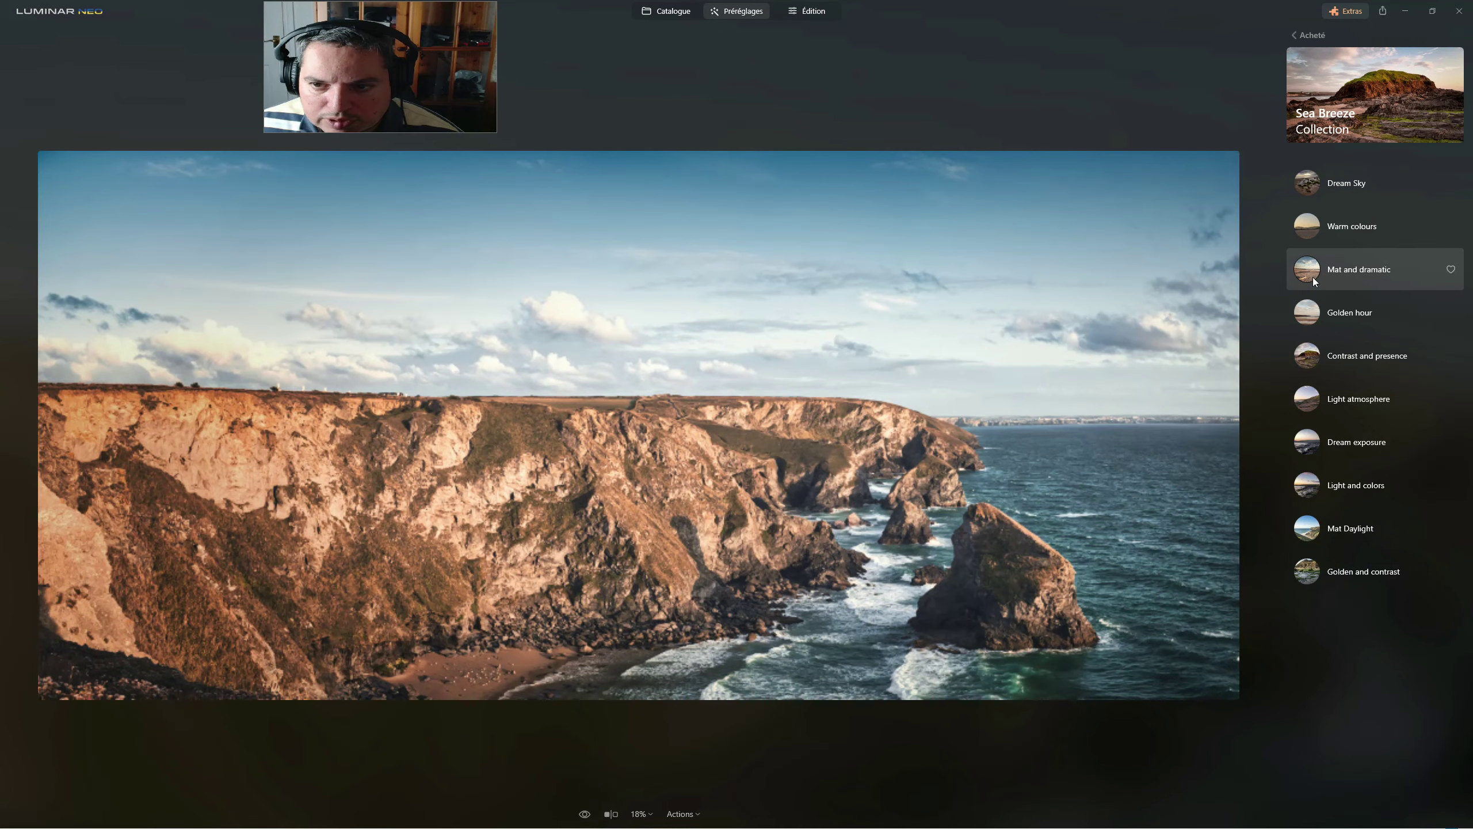
{"action": "left_click", "coordinate": [1312, 276]}
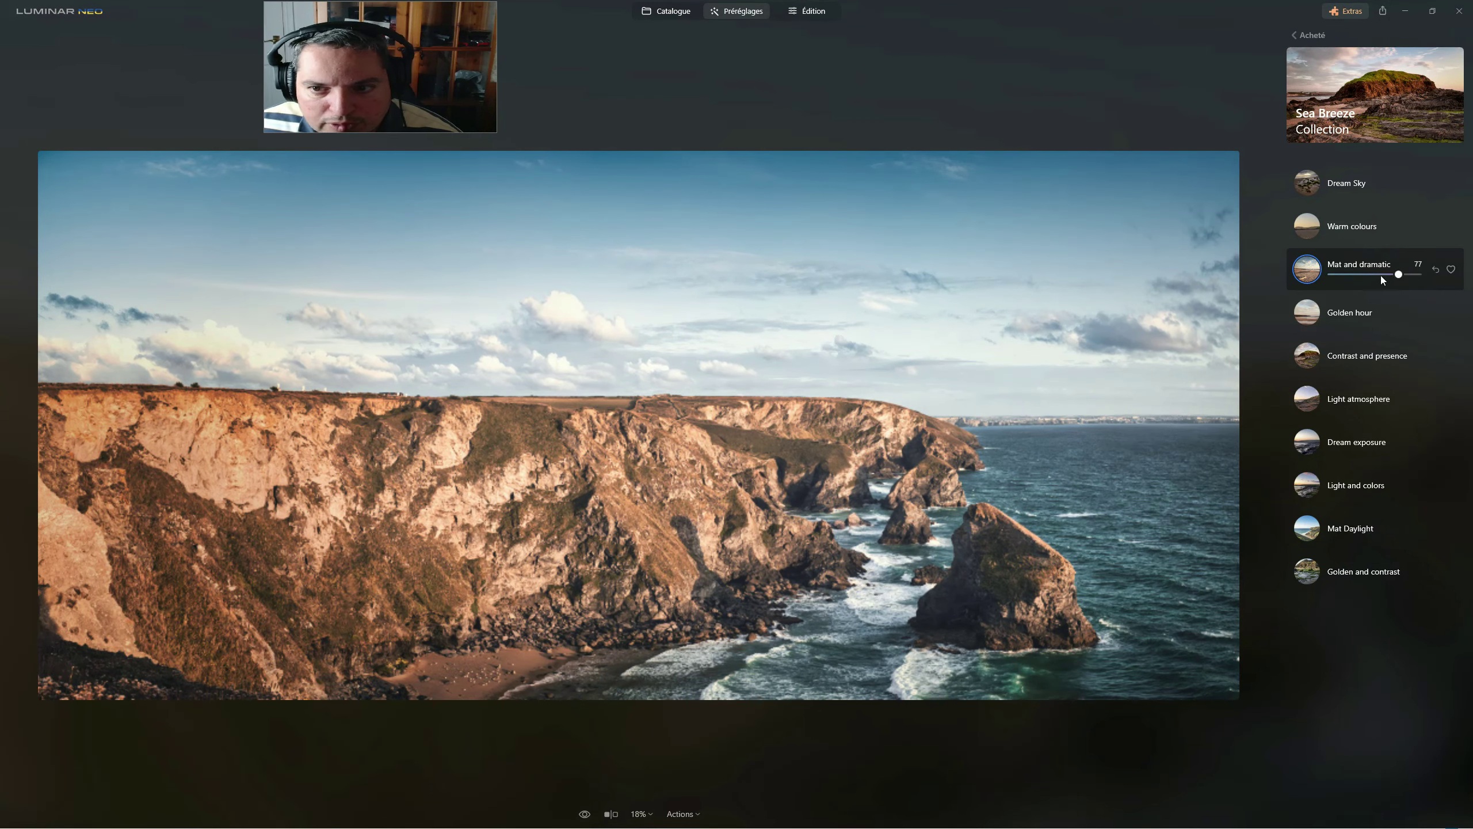
{"action": "left_click", "coordinate": [1364, 275]}
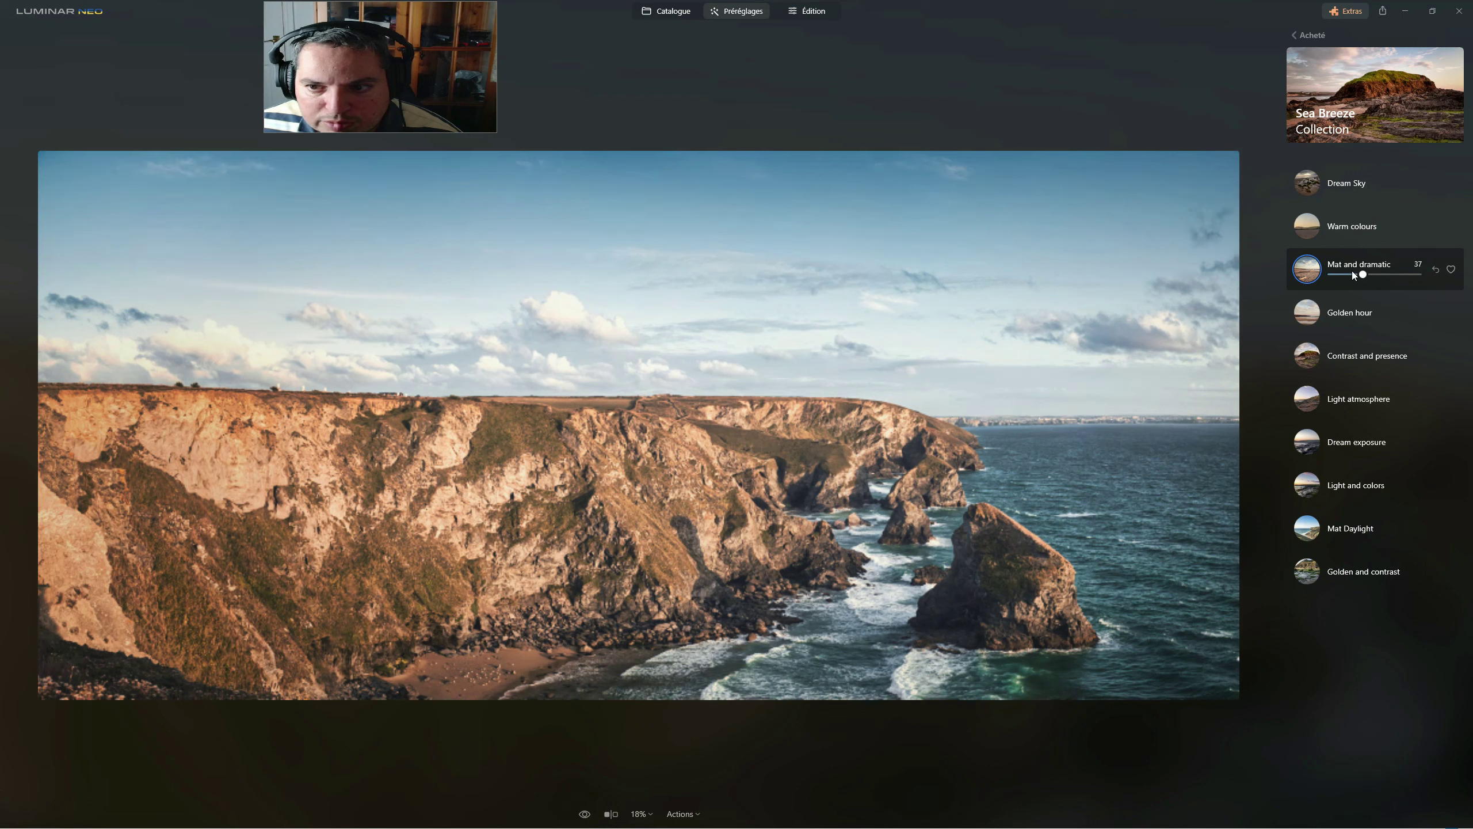
{"action": "left_click", "coordinate": [1404, 274]}
{"action": "left_click", "coordinate": [1419, 274]}
{"action": "left_click", "coordinate": [1395, 275]}
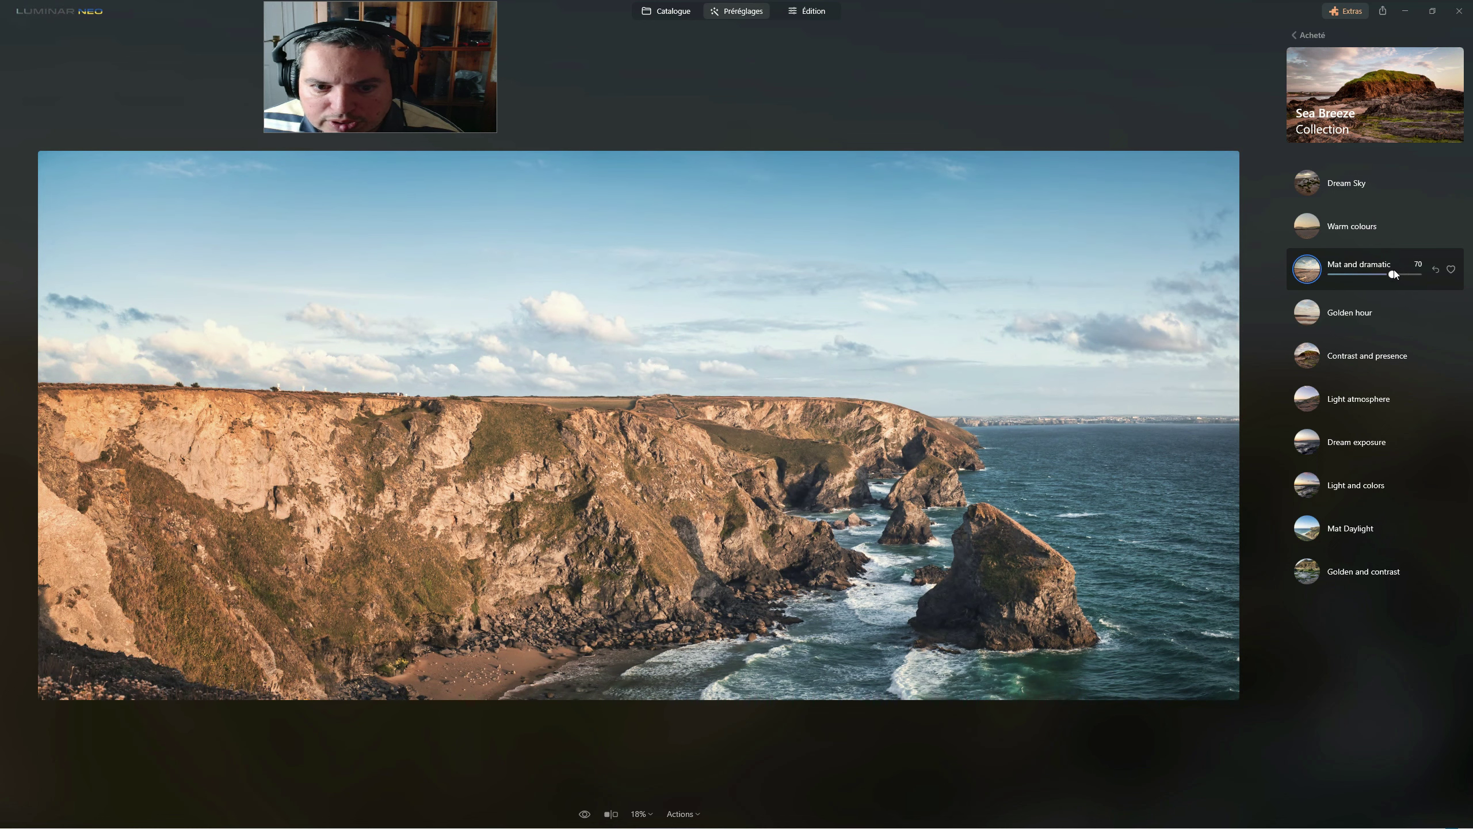
{"action": "left_click", "coordinate": [610, 814]}
{"action": "left_click_drag", "start_coordinate": [640, 426], "coordinate": [109, 426]}
{"action": "left_click_drag", "start_coordinate": [979, 443], "coordinate": [98, 425]}
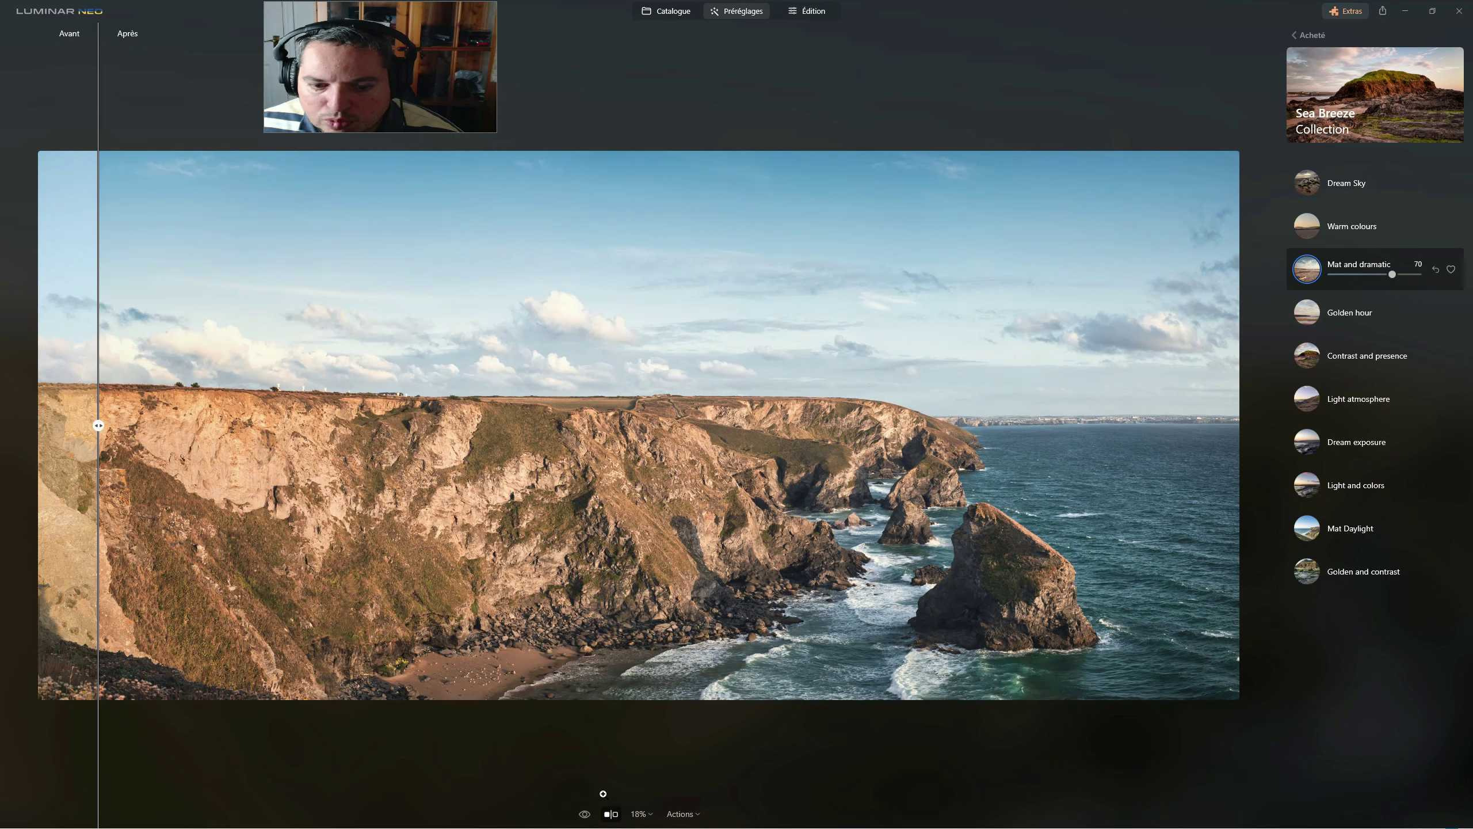
{"action": "left_click", "coordinate": [614, 819]}
Preview the preset's Vignetage adjustment on and off, remove it from the panorama's modifications, and show the Mat settings.
{"action": "left_click", "coordinate": [819, 13]}
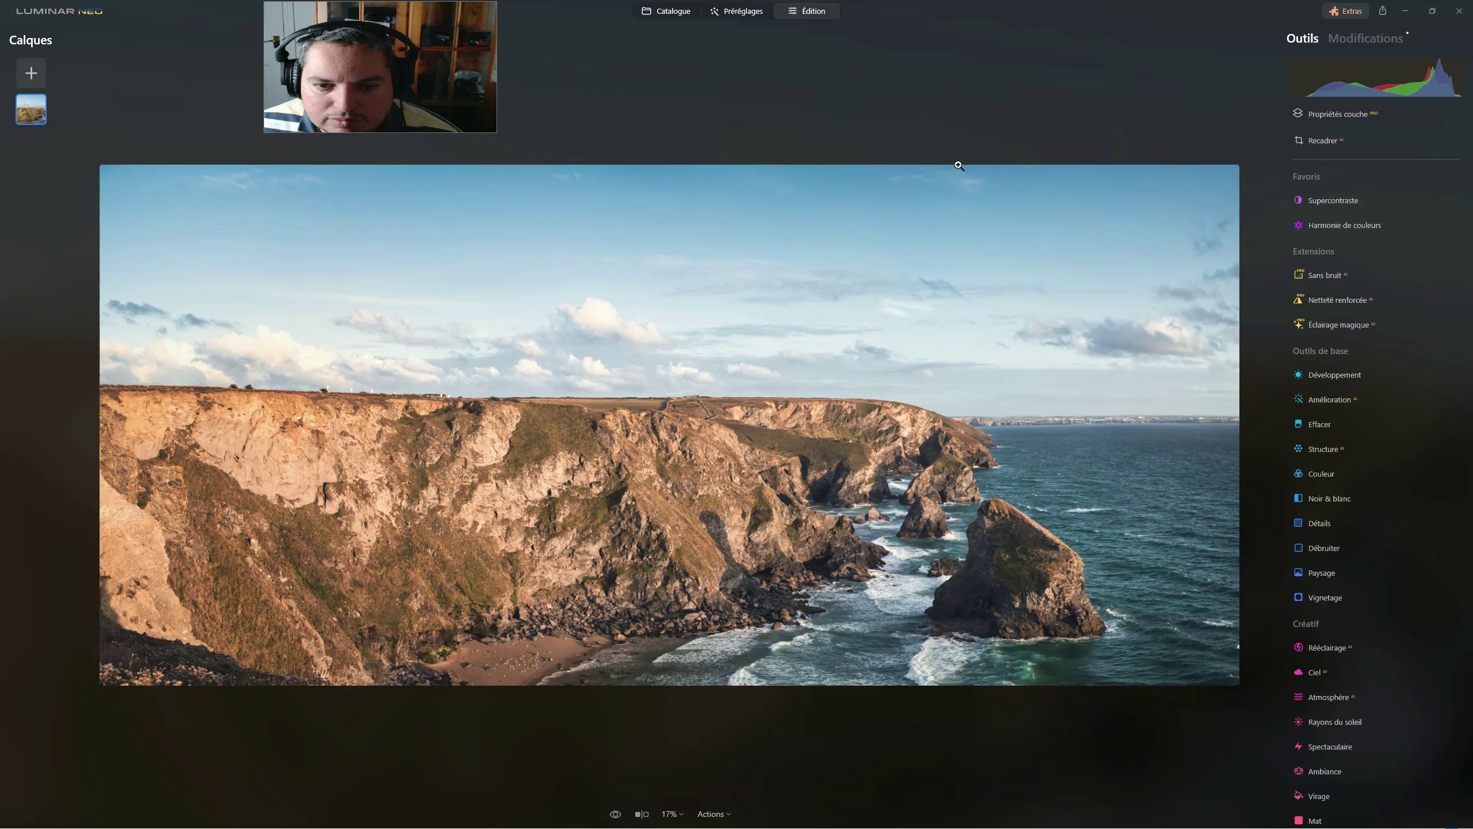
{"action": "left_click", "coordinate": [1375, 39]}
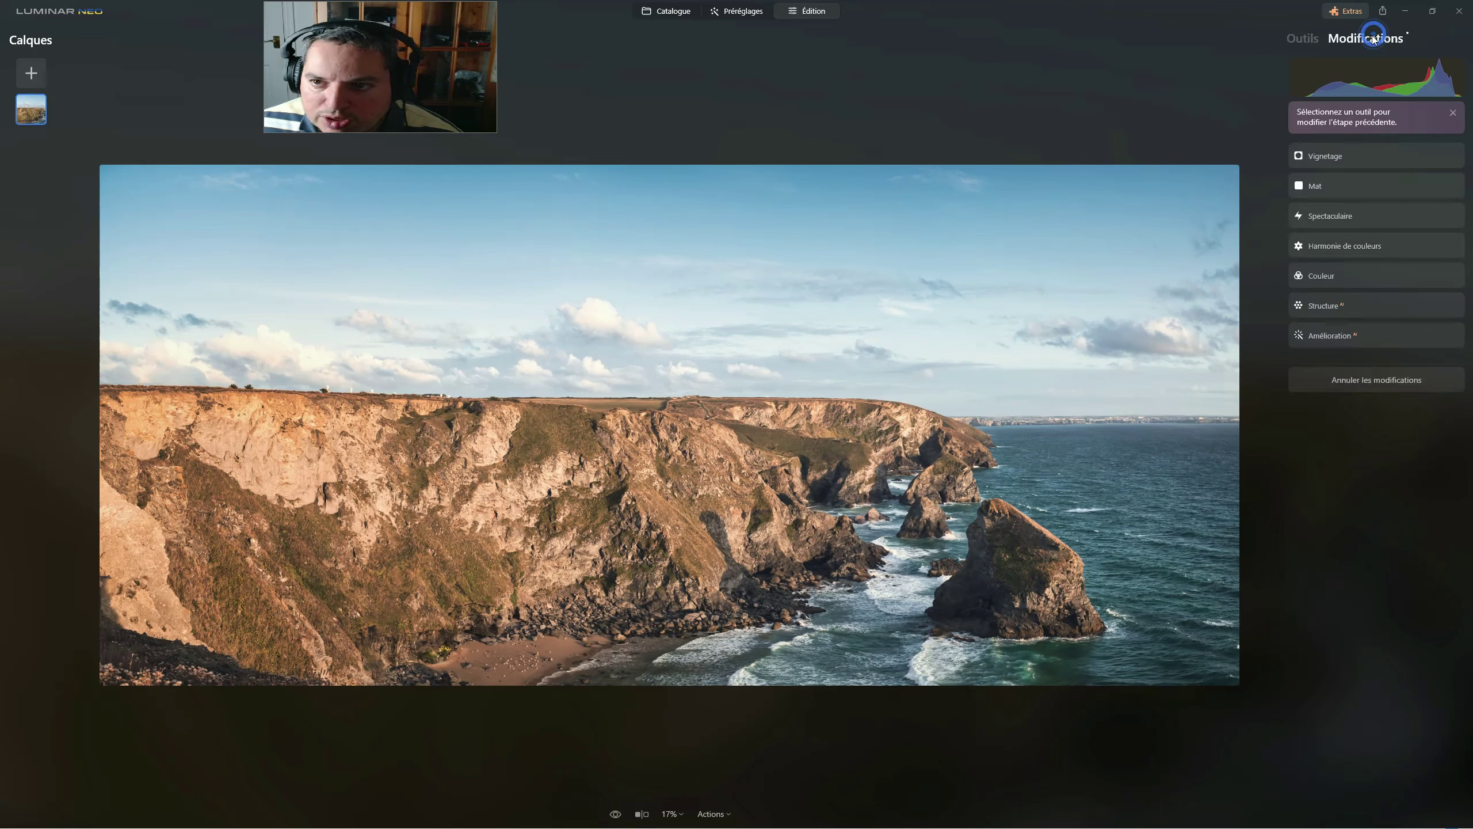
{"action": "left_click", "coordinate": [1427, 160]}
{"action": "left_click", "coordinate": [1438, 156]}
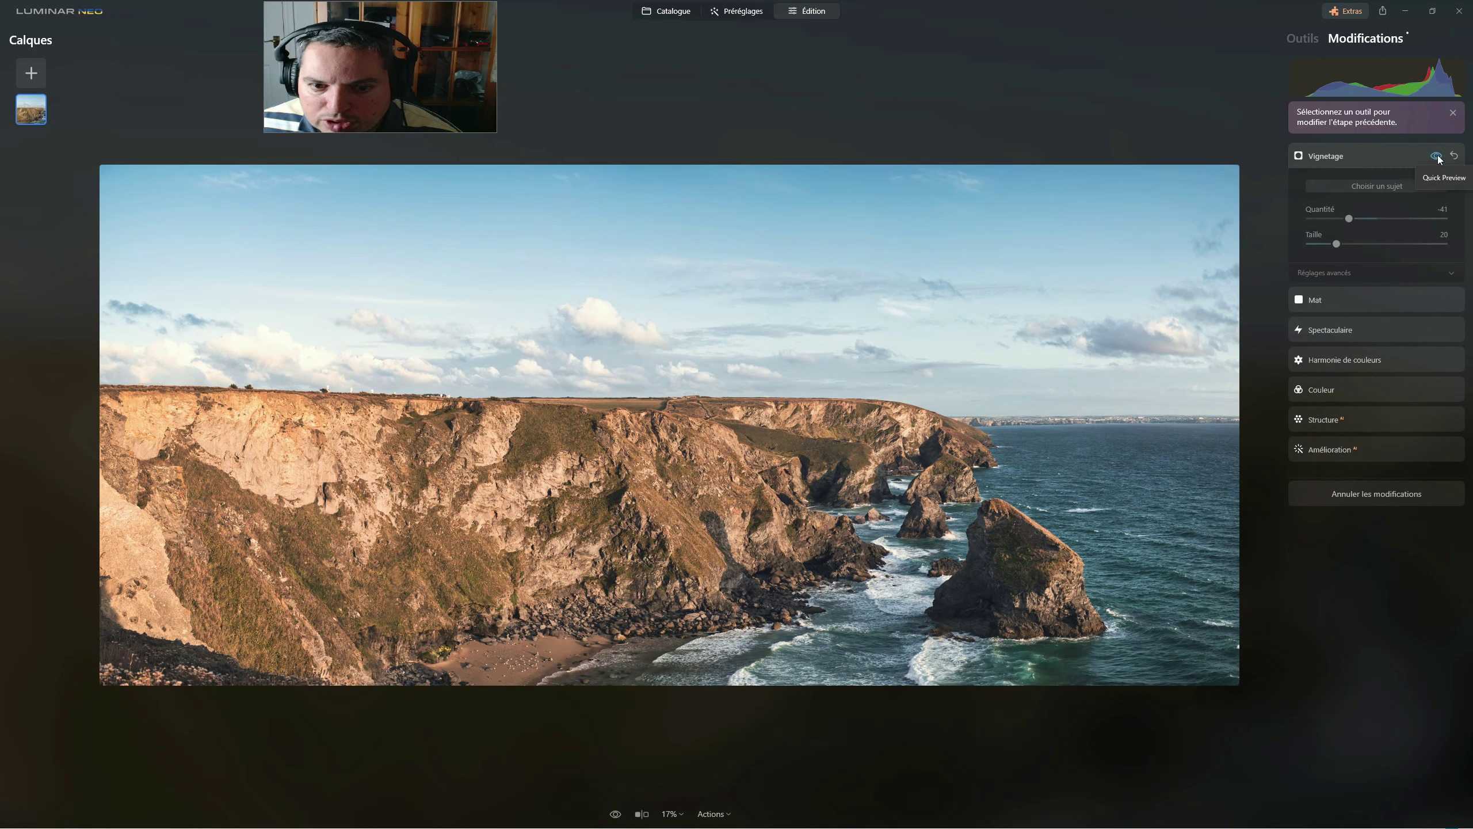
{"action": "left_click", "coordinate": [1436, 155]}
{"action": "left_click", "coordinate": [1437, 157]}
{"action": "left_click", "coordinate": [1437, 157]}
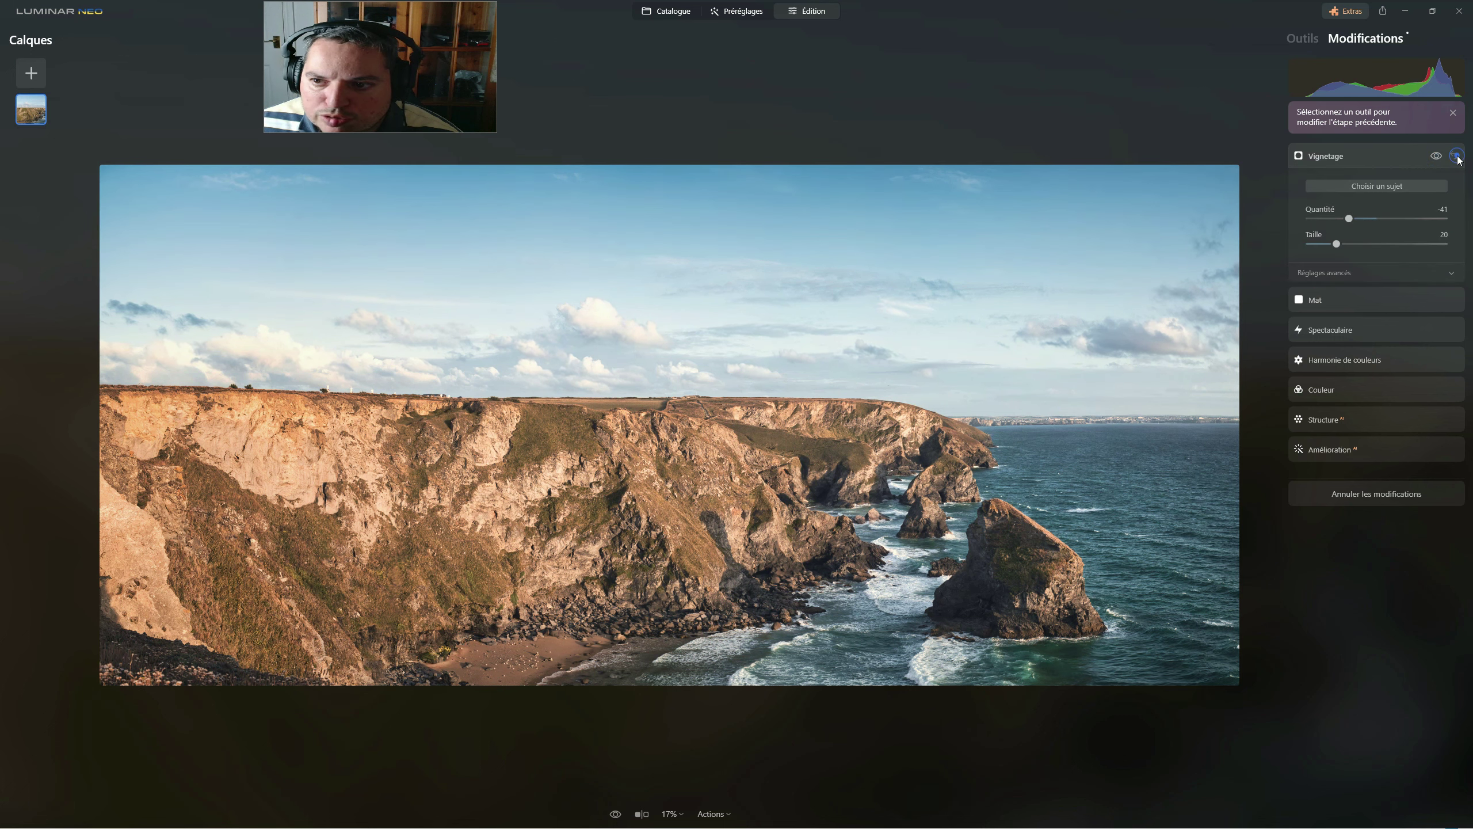
{"action": "left_click", "coordinate": [1457, 156]}
{"action": "left_click", "coordinate": [1454, 157]}
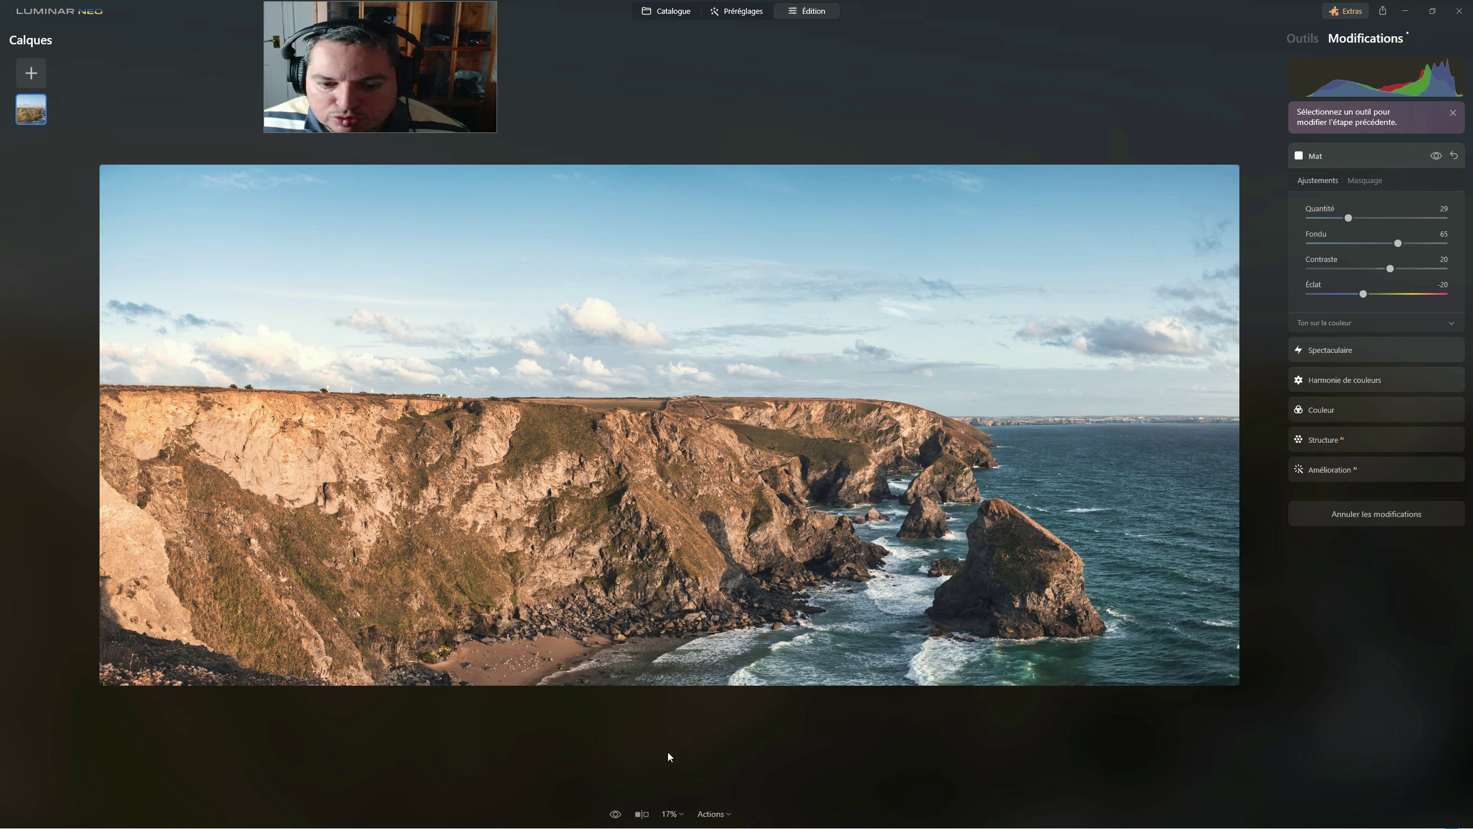
Compare the edited panorama before and after in the split view, then leave the comparison.
{"action": "left_click", "coordinate": [644, 814]}
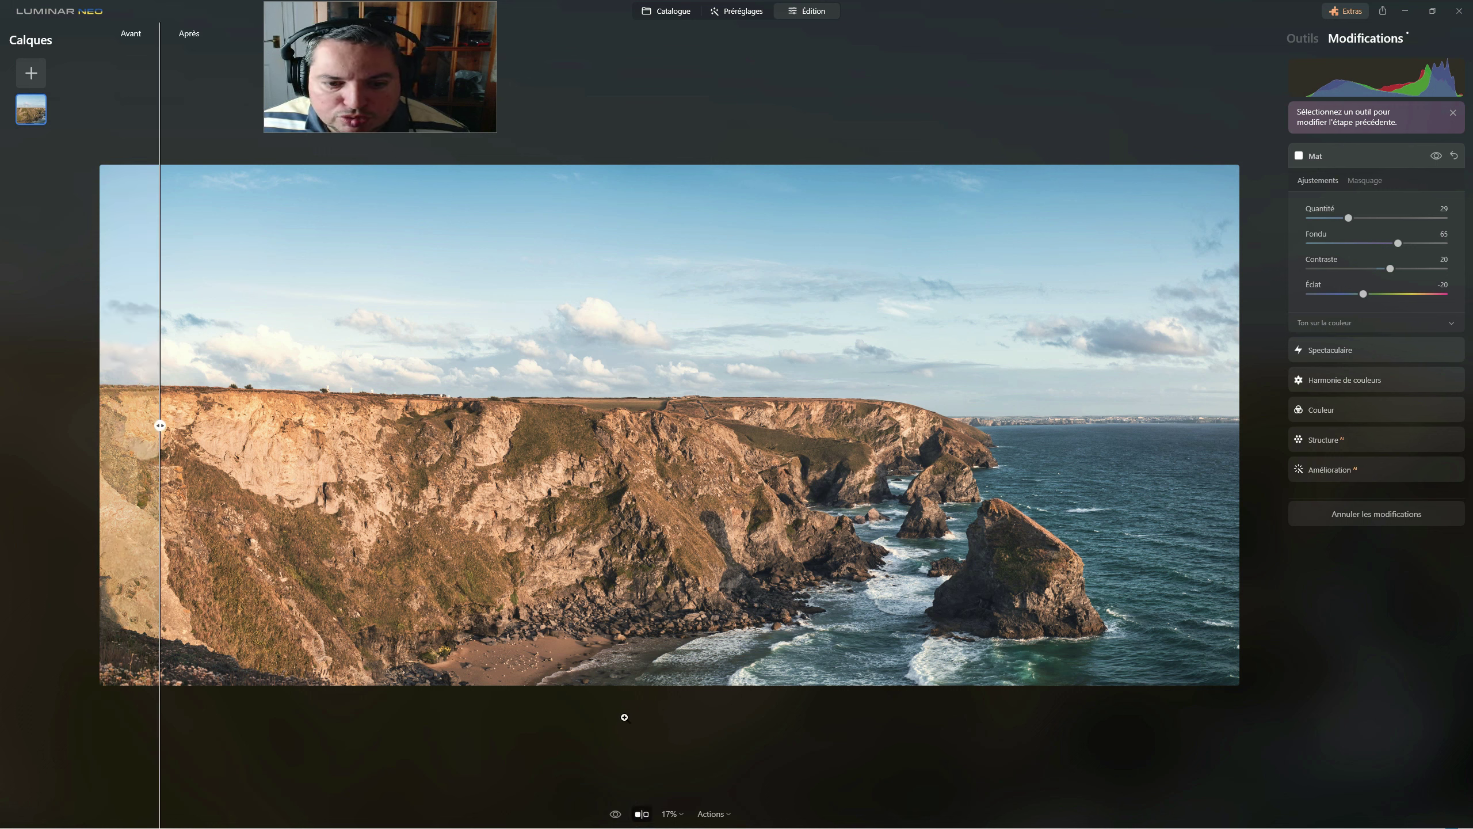
{"action": "mouse_move", "coordinate": [158, 424]}
{"action": "left_mouse_down"}
{"action": "mouse_move", "coordinate": [1177, 421]}
{"action": "mouse_move", "coordinate": [159, 425]}
{"action": "left_mouse_up"}
{"action": "left_click", "coordinate": [641, 814]}
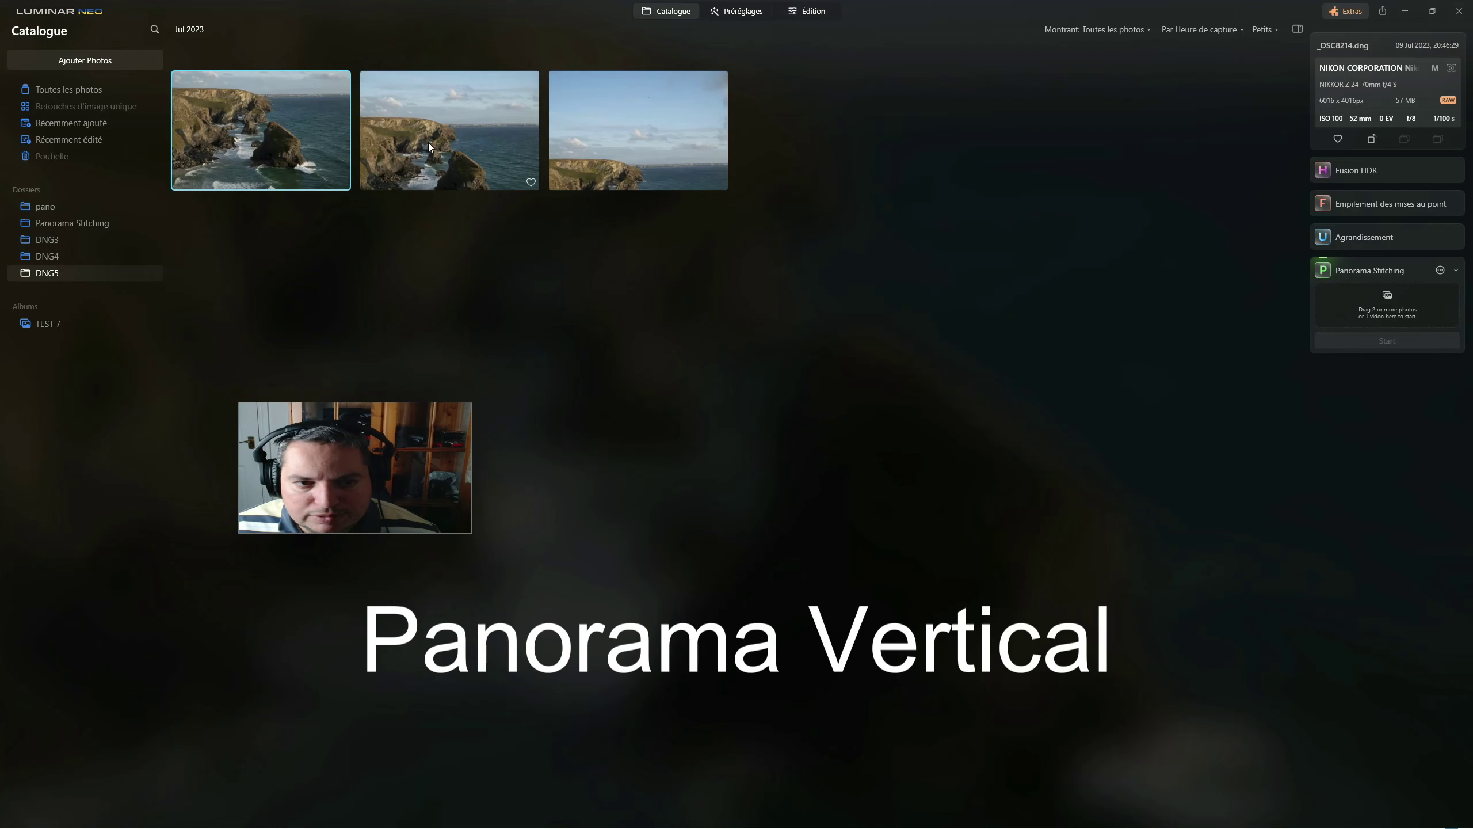
Select the three DNG5 coastal photos, load them into Panorama Stitching, check its settings and start the stitching.
{"action": "left_click", "coordinate": [437, 138], "text": "ctrl"}
{"action": "left_click", "coordinate": [608, 150], "text": "ctrl"}
{"action": "left_click_drag", "start_coordinate": [248, 130], "coordinate": [1403, 306]}
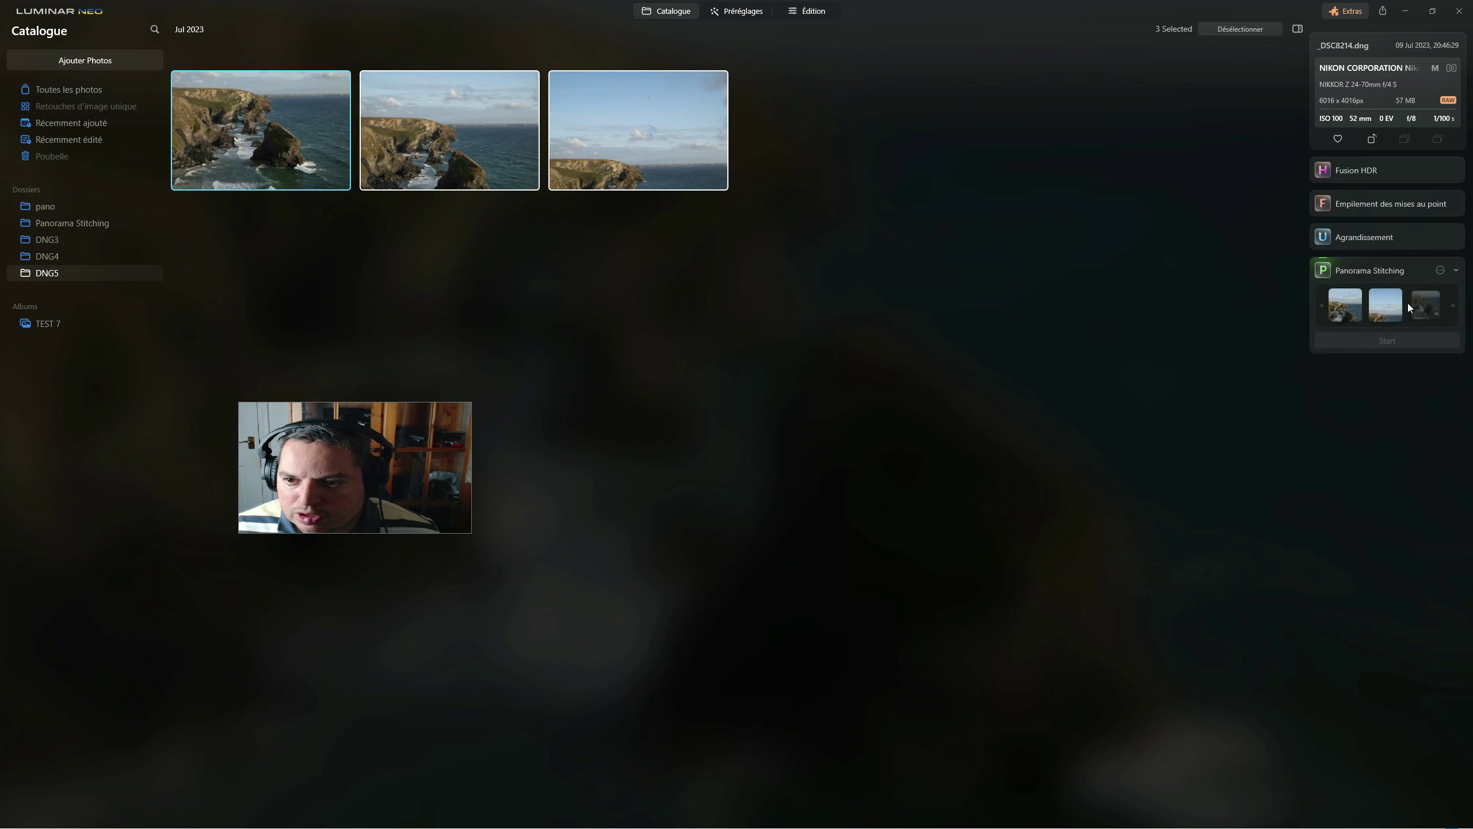
{"action": "left_click", "coordinate": [1440, 270]}
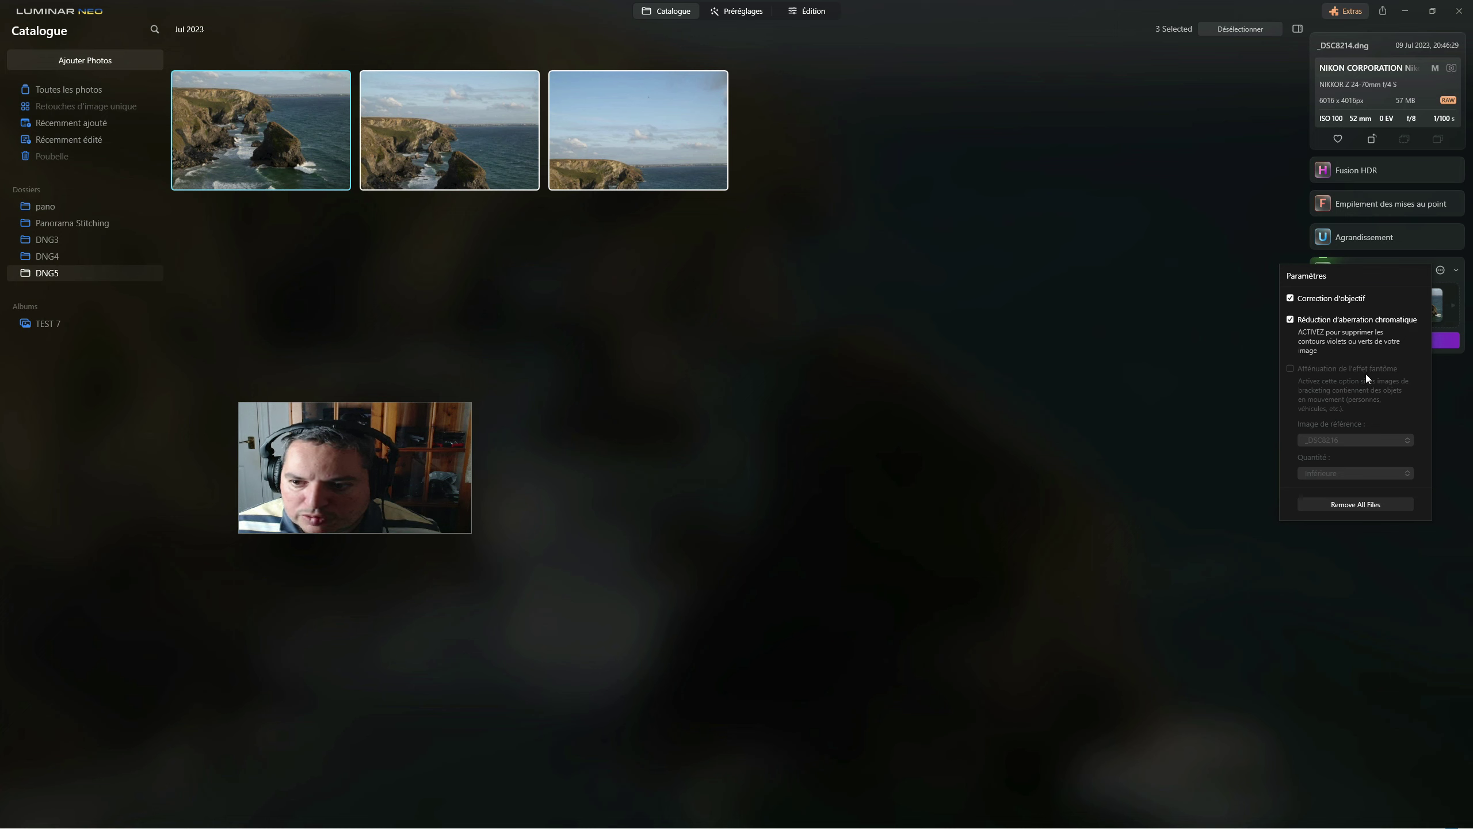
{"action": "left_click", "coordinate": [1171, 285]}
{"action": "left_click", "coordinate": [1400, 341]}
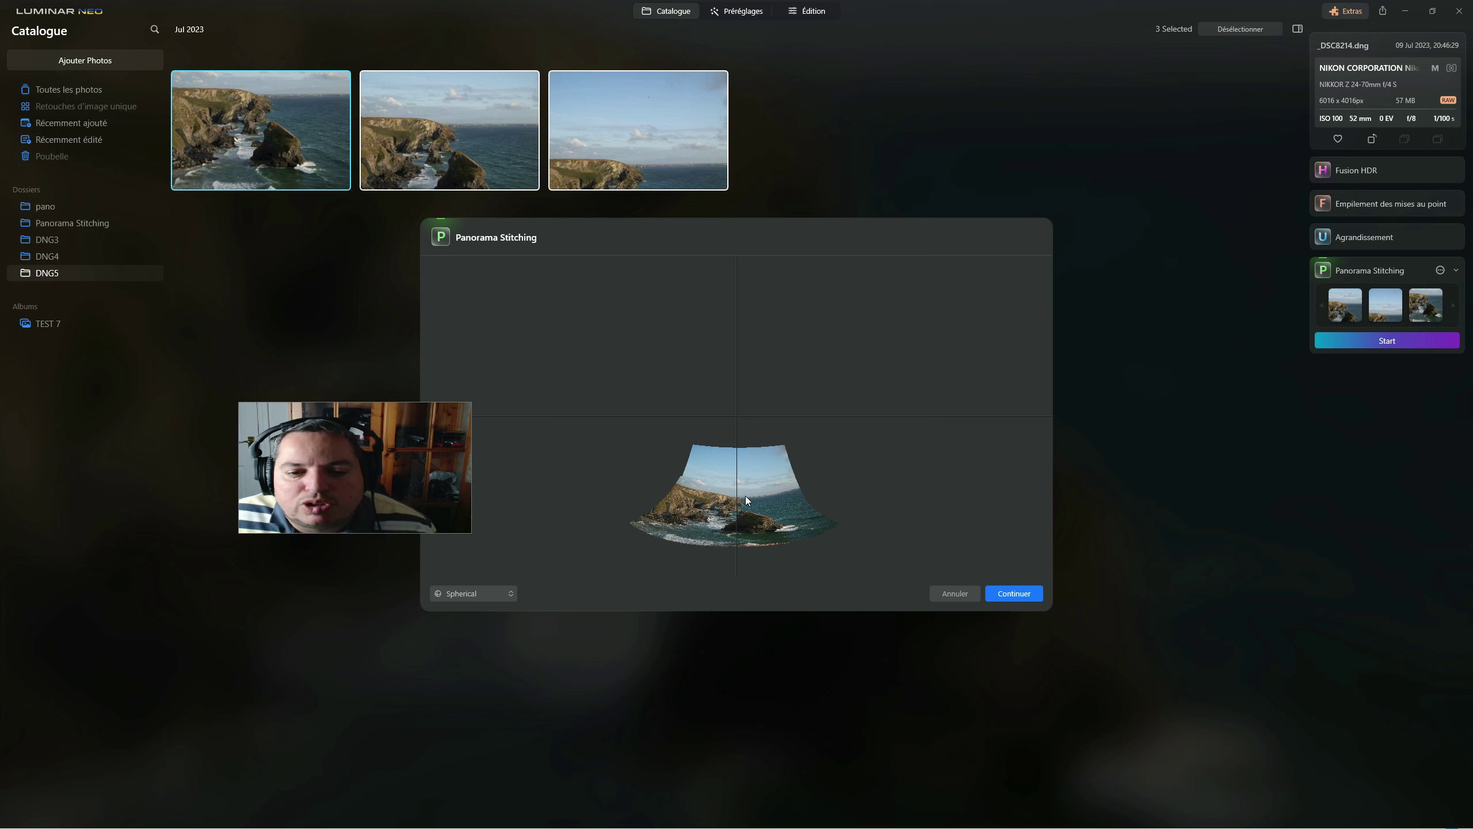
Recentre the vertical panorama in the Spherical projection so its horizon is level, and continue to cropping.
{"action": "left_click_drag", "start_coordinate": [760, 504], "coordinate": [760, 424]}
{"action": "scroll", "coordinate": [757, 425], "scroll_direction": "up", "scroll_amount": 5}
{"action": "scroll", "coordinate": [752, 430], "scroll_direction": "down", "scroll_amount": 5}
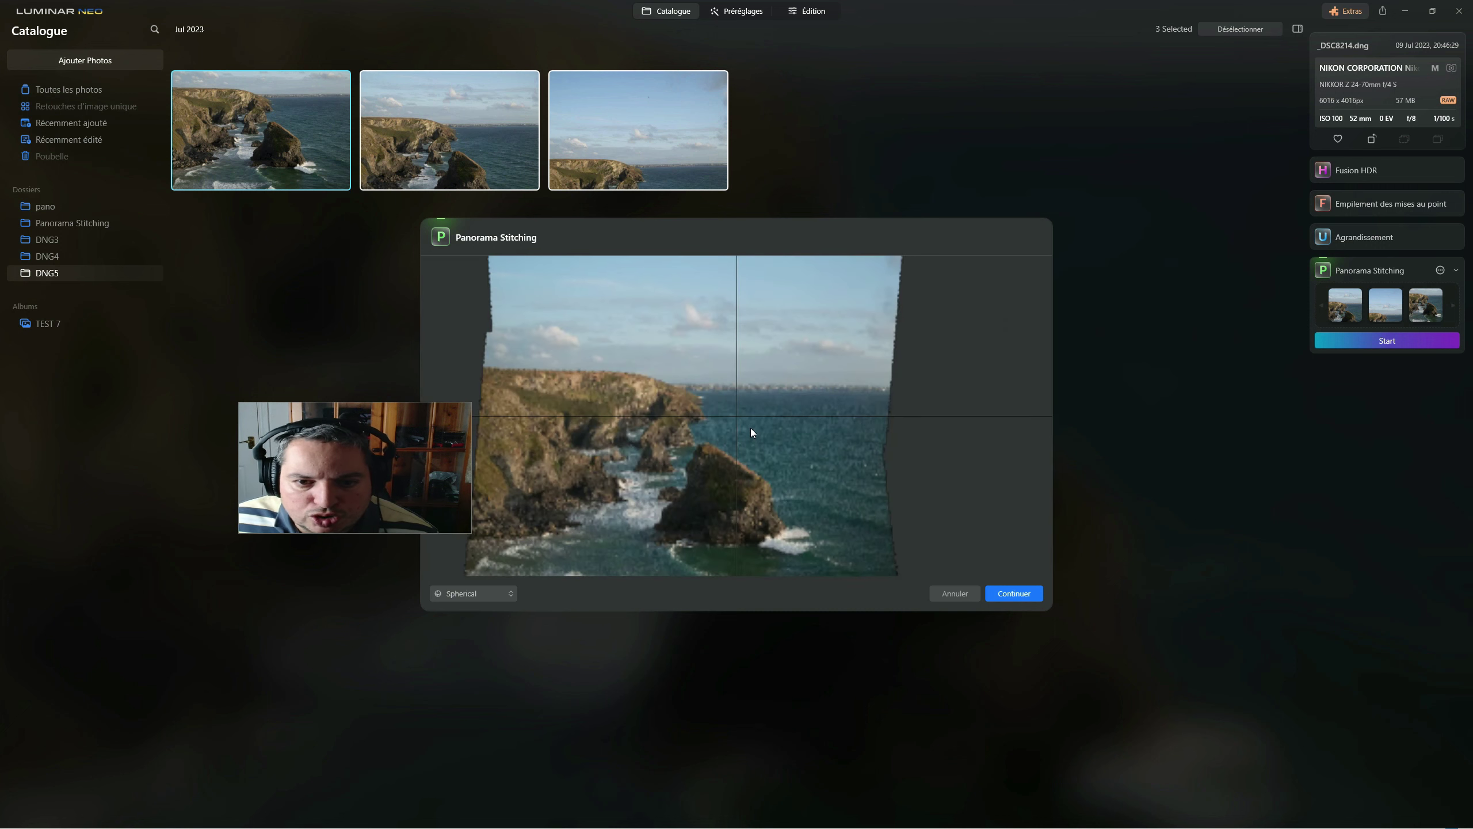
{"action": "left_click_drag", "start_coordinate": [792, 401], "coordinate": [787, 405]}
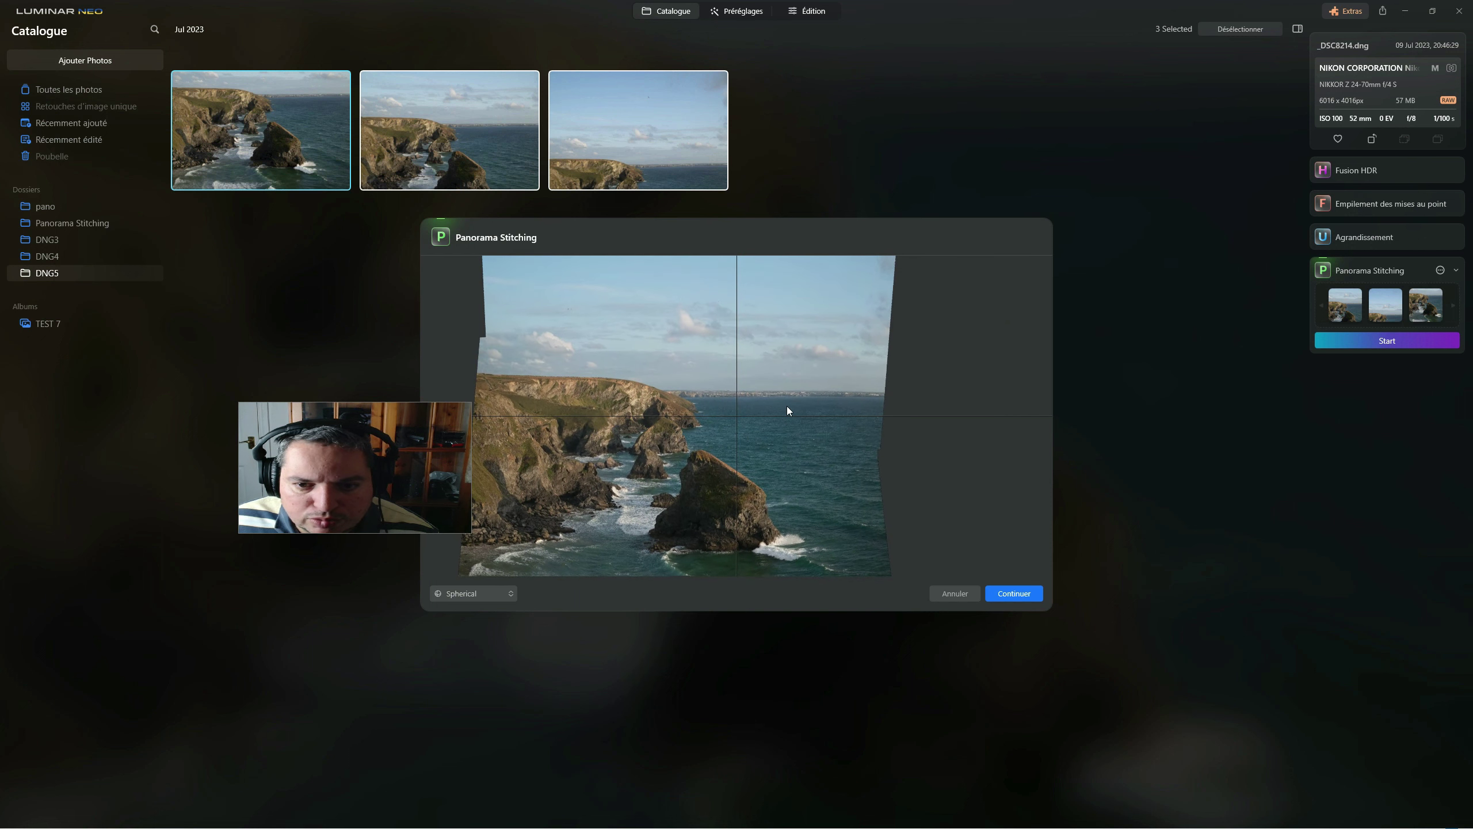
{"action": "scroll", "coordinate": [792, 412], "scroll_direction": "down", "scroll_amount": 3}
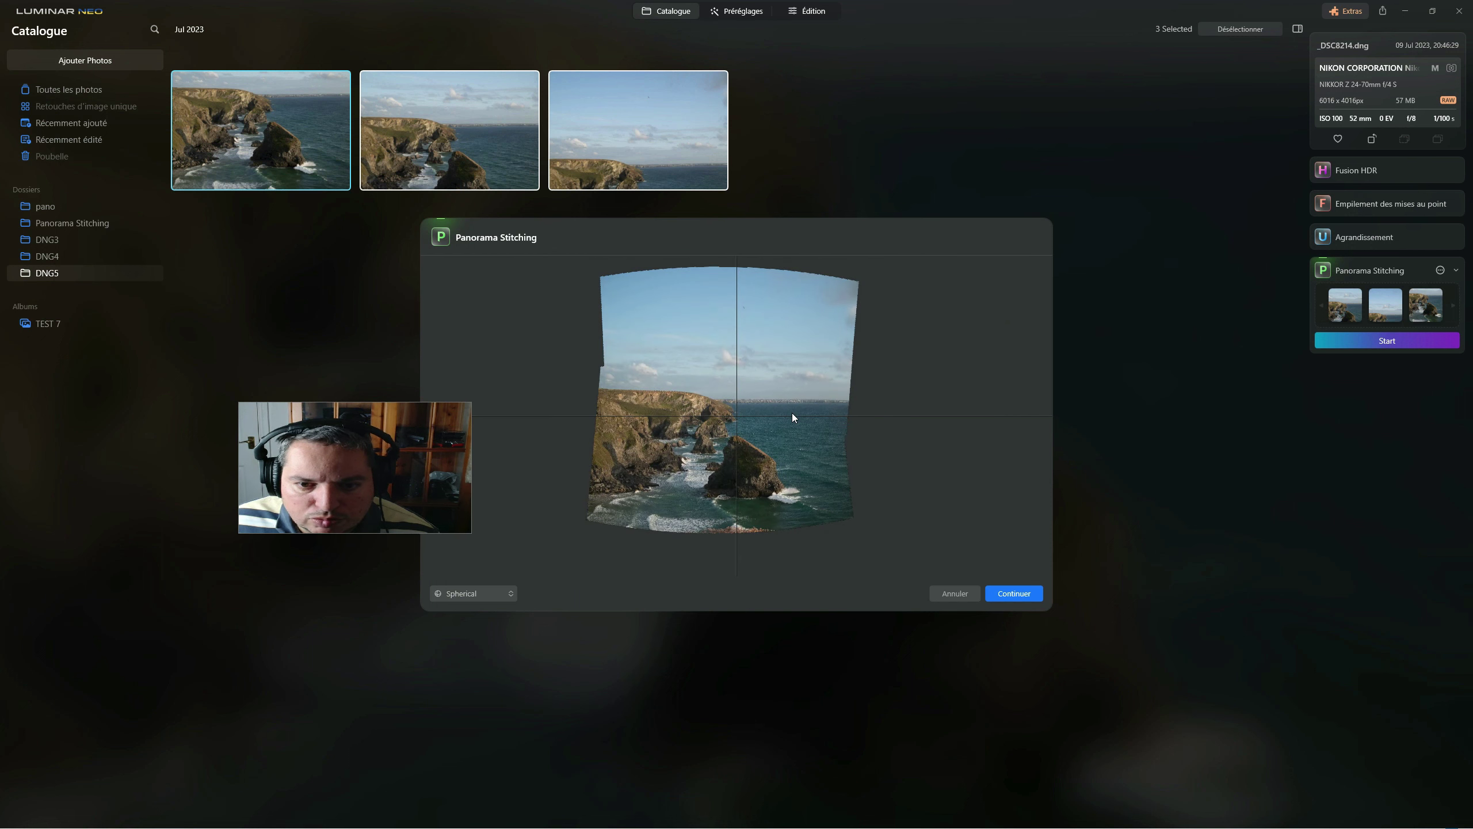
{"action": "scroll", "coordinate": [711, 418], "scroll_direction": "up", "scroll_amount": 3}
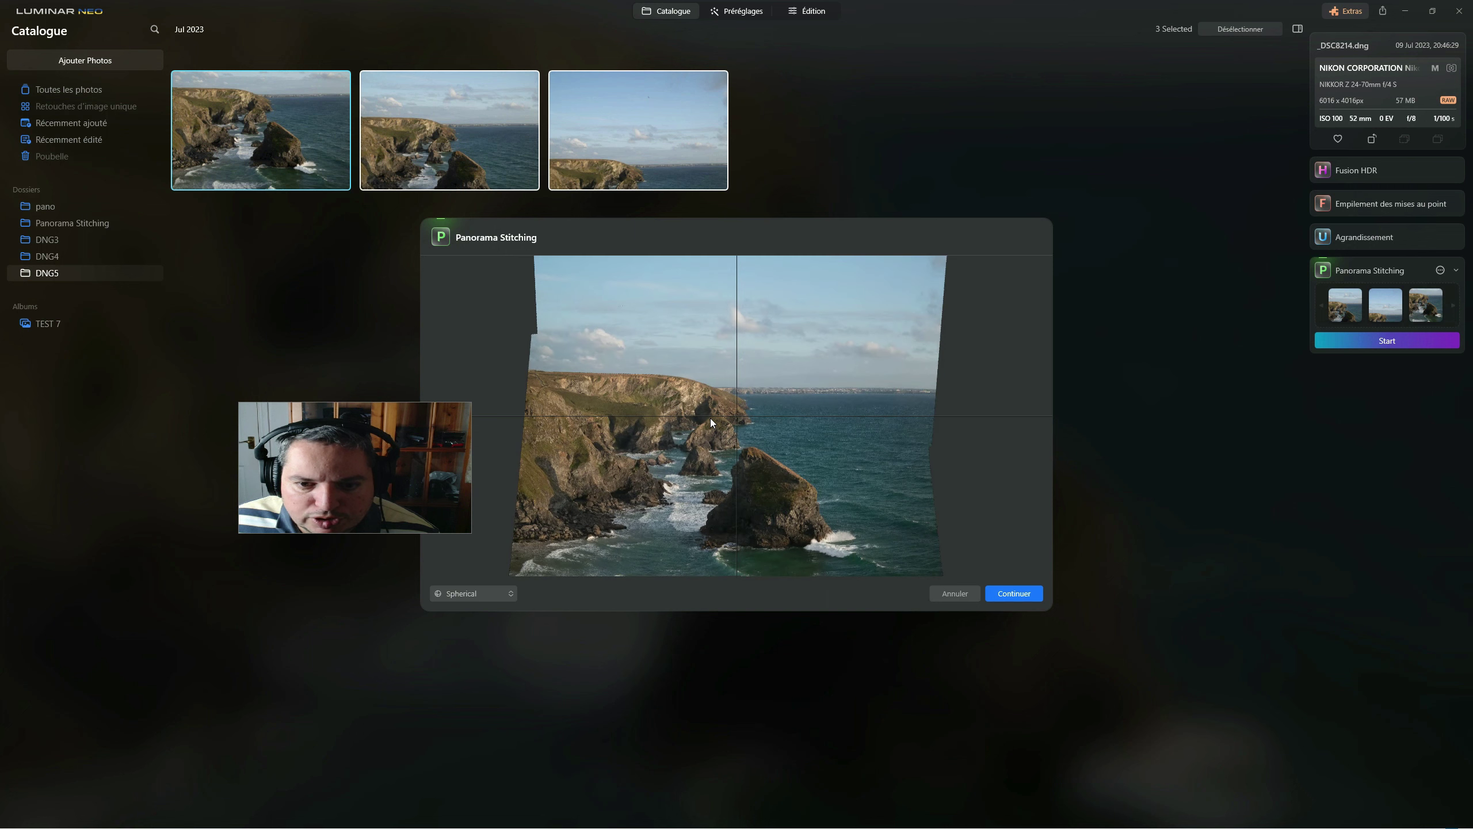
{"action": "scroll", "coordinate": [710, 418], "scroll_direction": "down", "scroll_amount": 3}
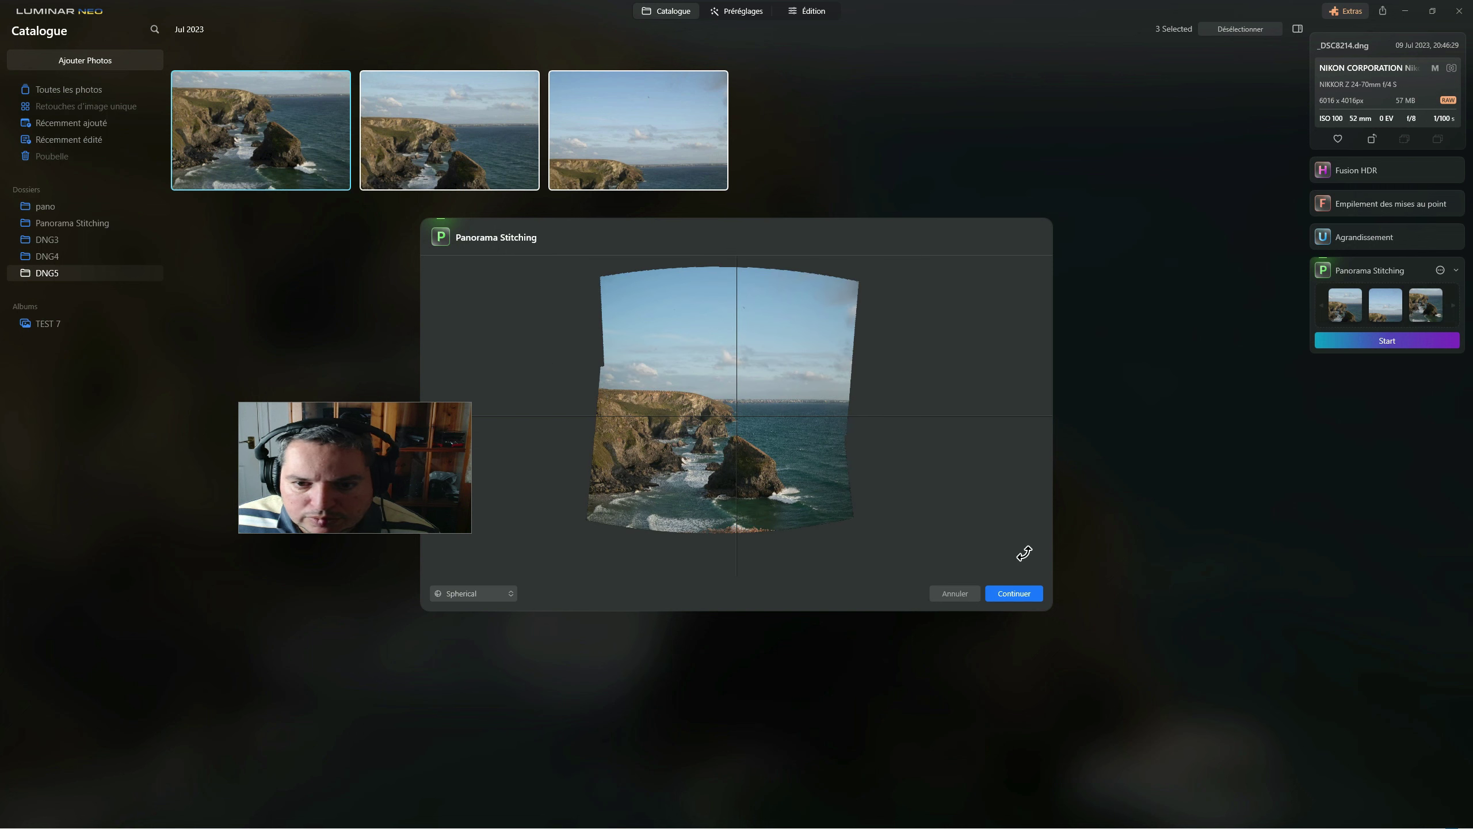
{"action": "left_click", "coordinate": [1013, 594]}
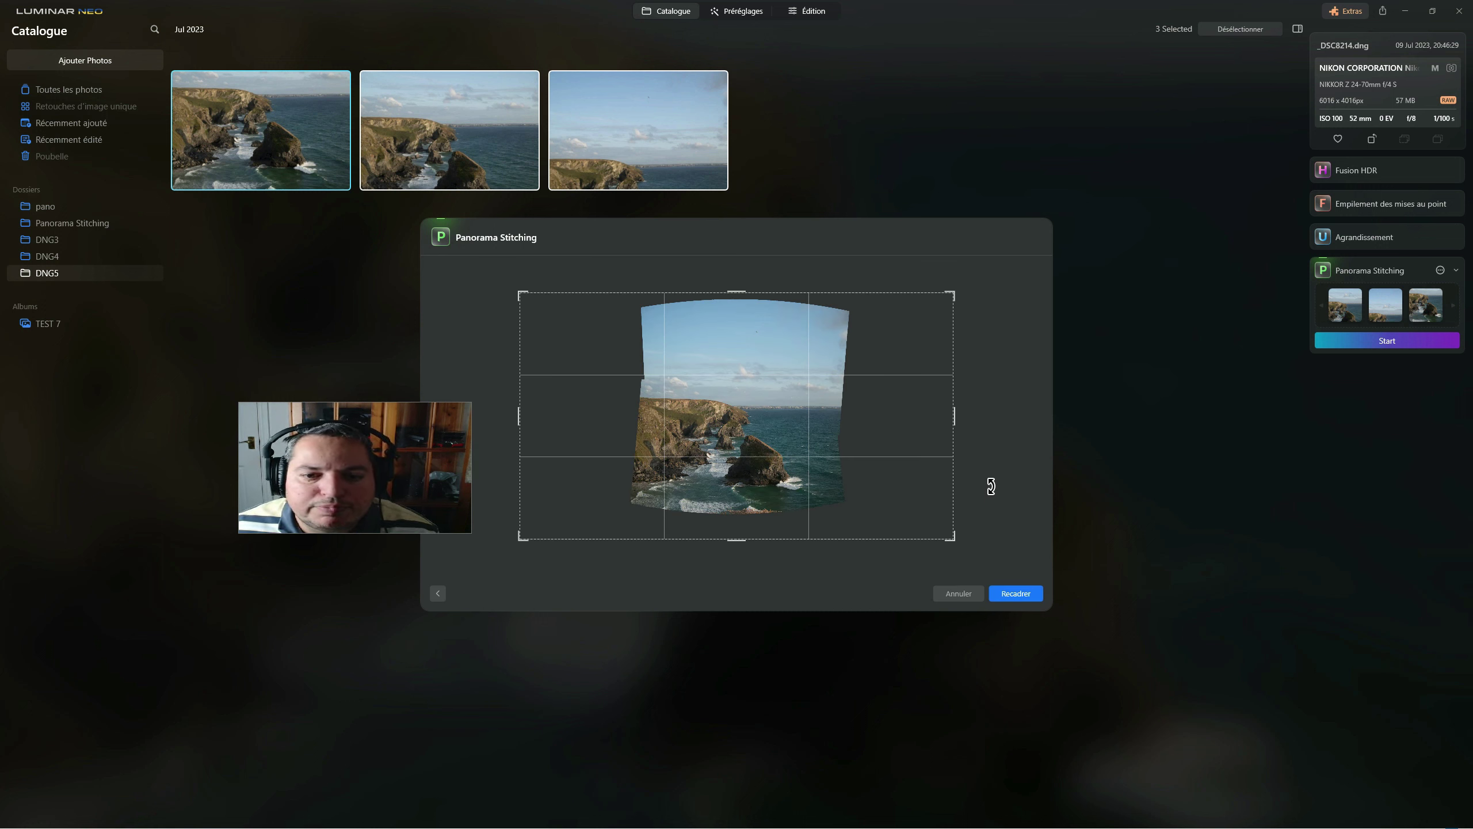
Crop the vertical panorama on all four sides just inside its uneven edges and save the result.
{"action": "left_click_drag", "start_coordinate": [748, 540], "coordinate": [742, 526]}
{"action": "left_click_drag", "start_coordinate": [526, 416], "coordinate": [583, 427]}
{"action": "left_click_drag", "start_coordinate": [729, 307], "coordinate": [731, 321]}
{"action": "left_click_drag", "start_coordinate": [888, 417], "coordinate": [828, 411]}
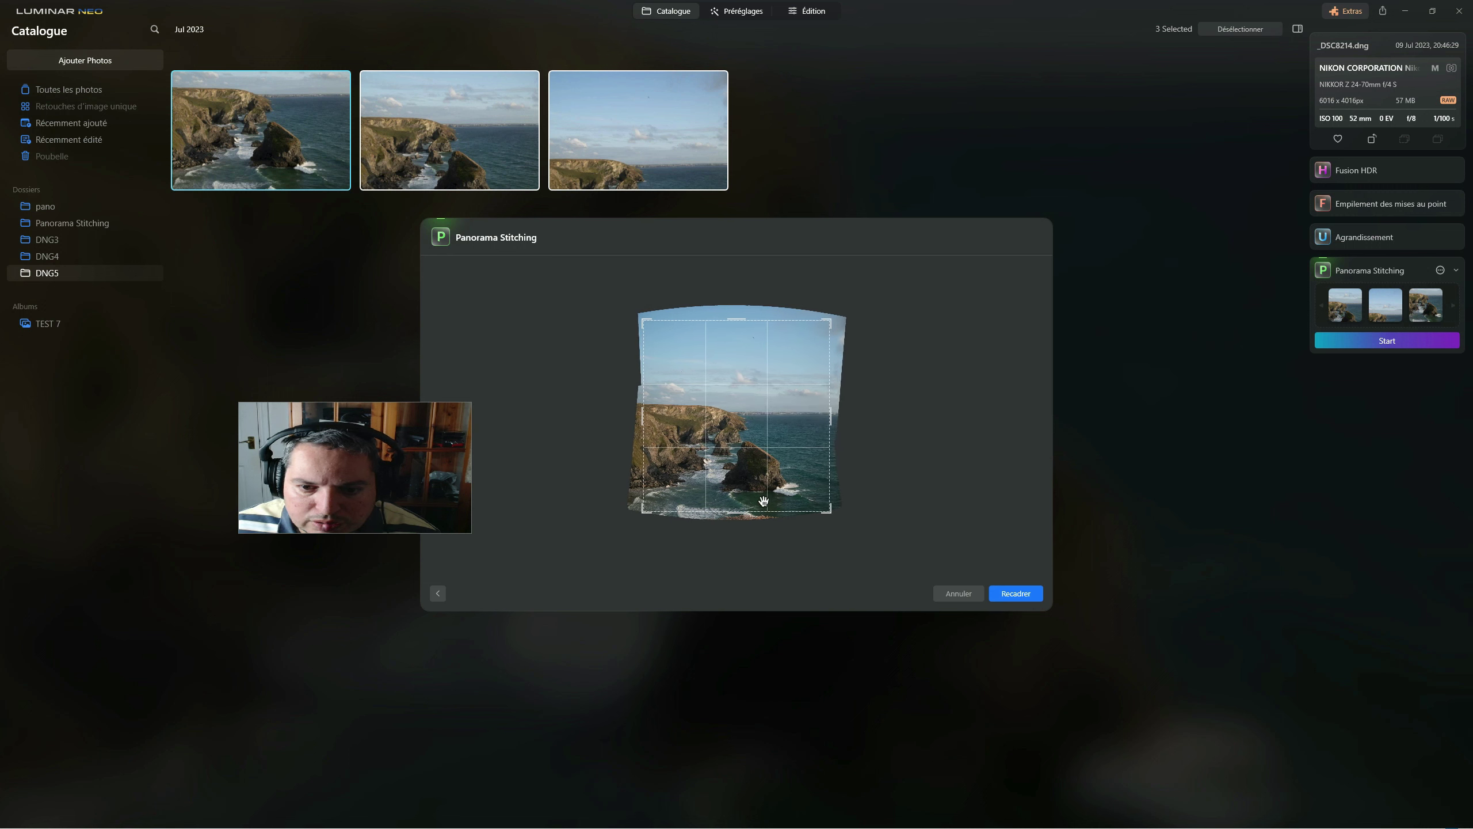
{"action": "left_click_drag", "start_coordinate": [756, 509], "coordinate": [742, 506]}
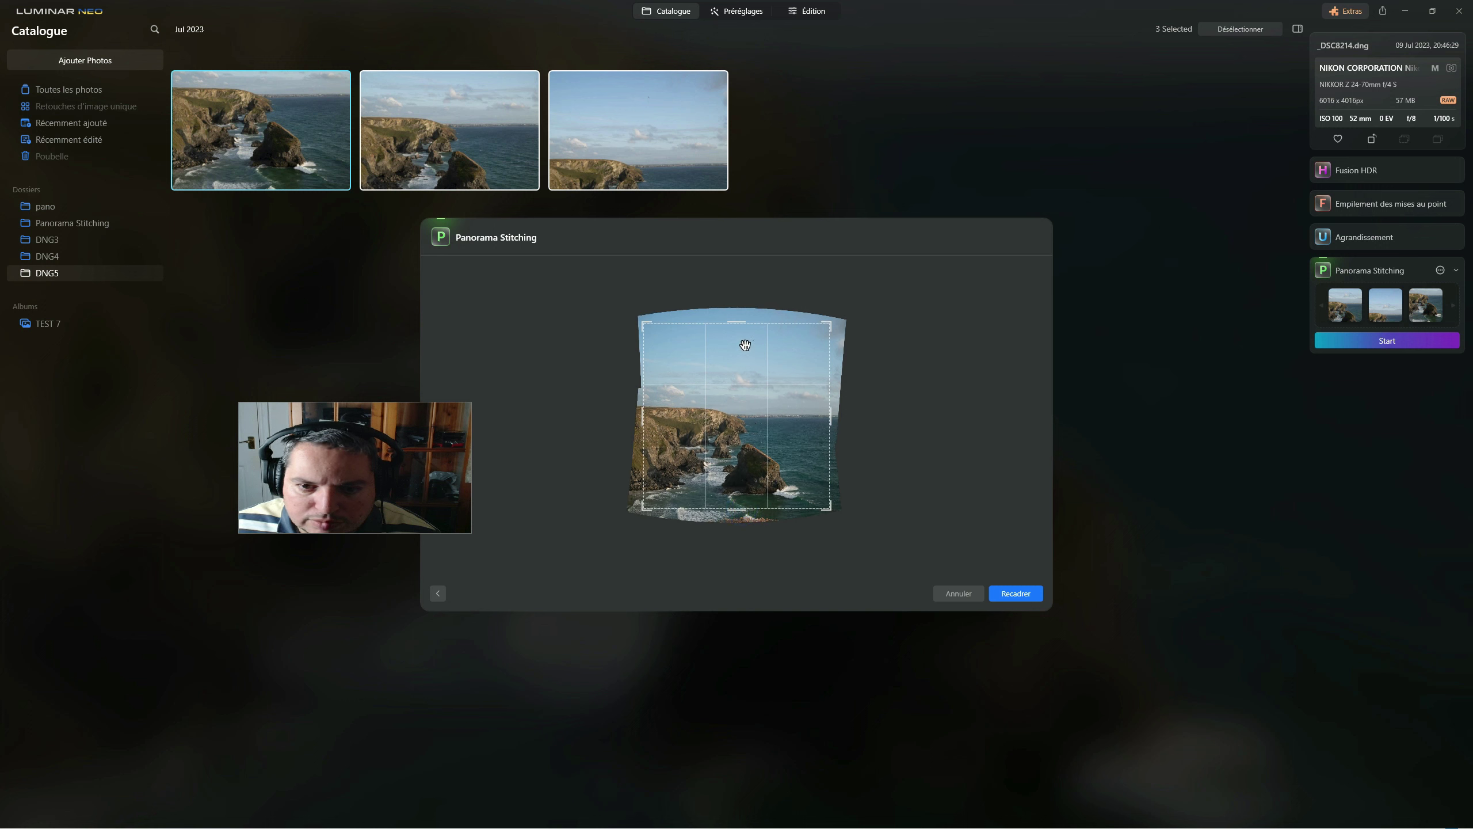
{"action": "left_click_drag", "start_coordinate": [737, 324], "coordinate": [736, 322]}
{"action": "left_click_drag", "start_coordinate": [827, 416], "coordinate": [830, 415]}
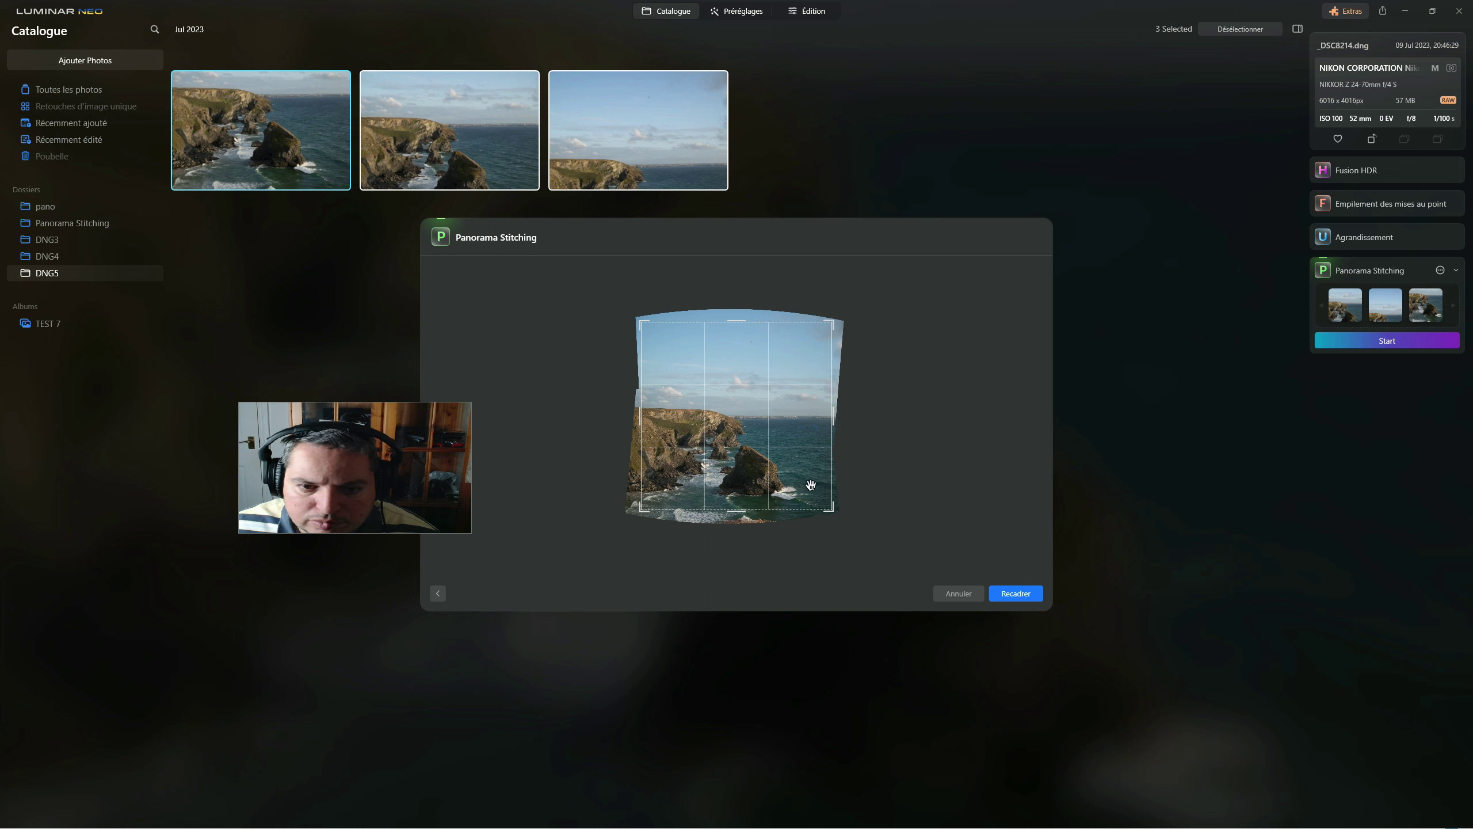
{"action": "left_click", "coordinate": [1023, 597]}
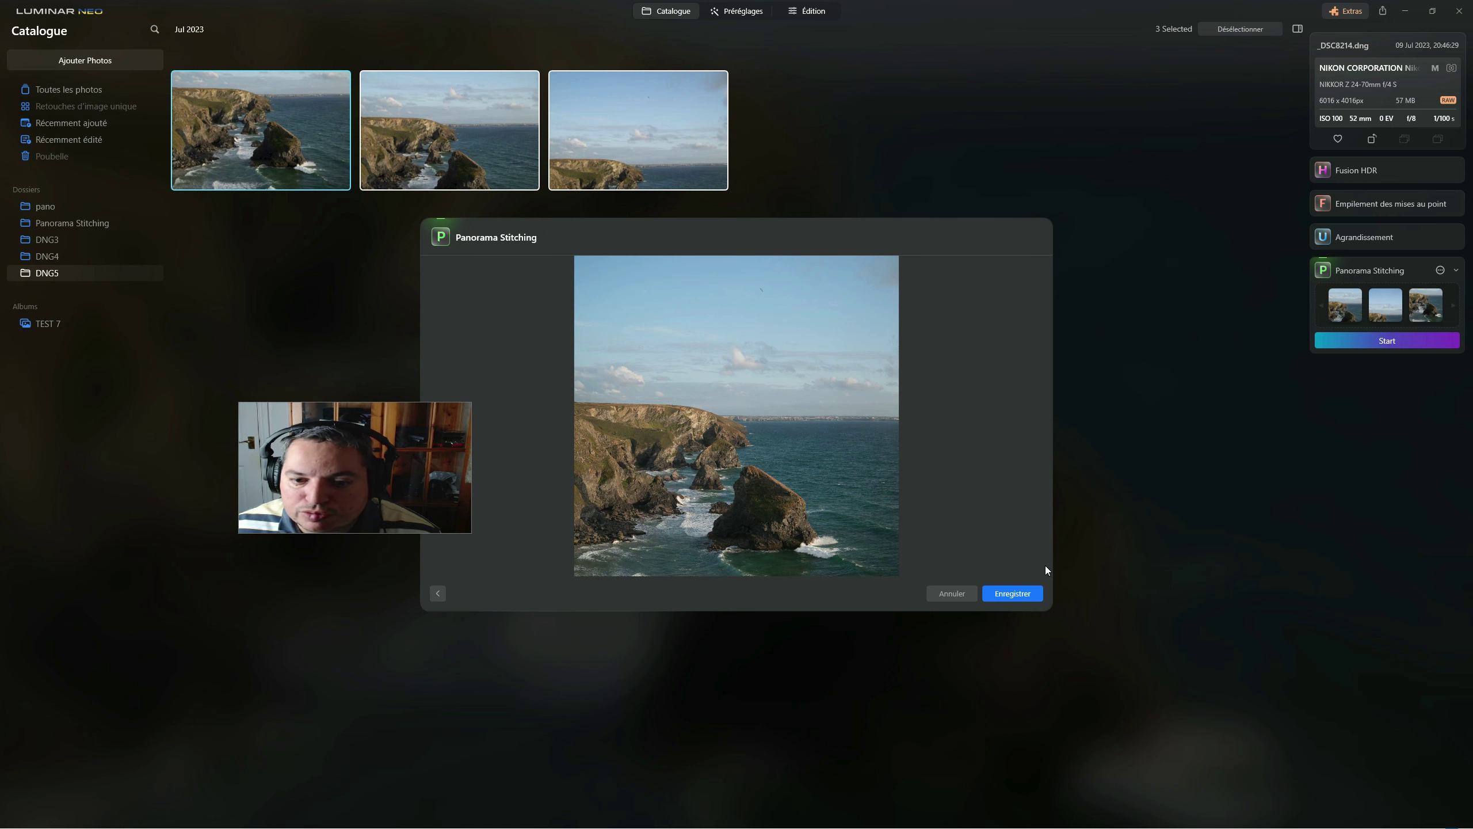
{"action": "left_click", "coordinate": [1012, 593]}
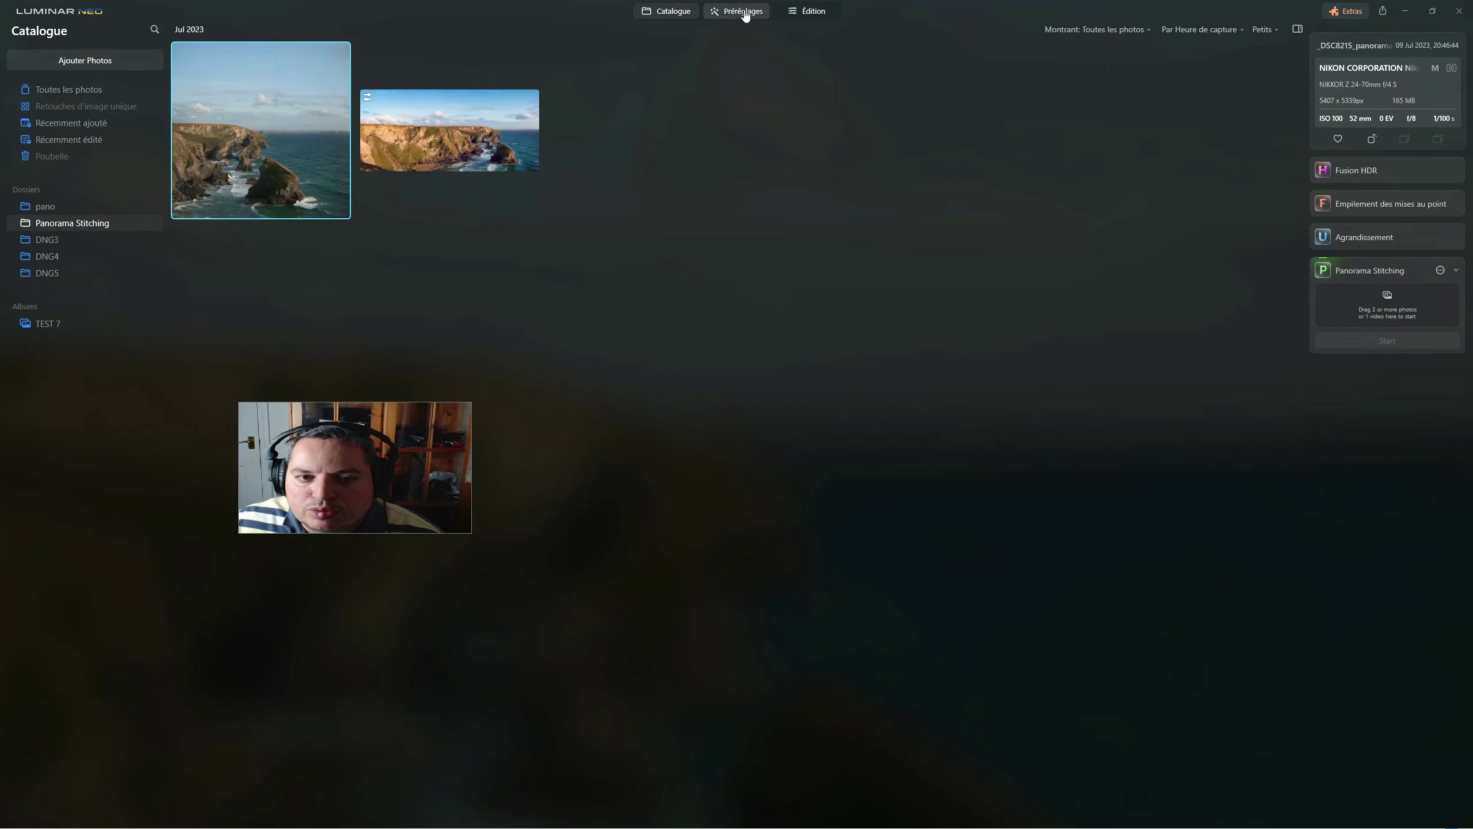
Apply the Sea Breeze preset Contrast and presence to the vertical panorama at strength 100 and preview the original for comparison.
{"action": "left_click", "coordinate": [738, 11]}
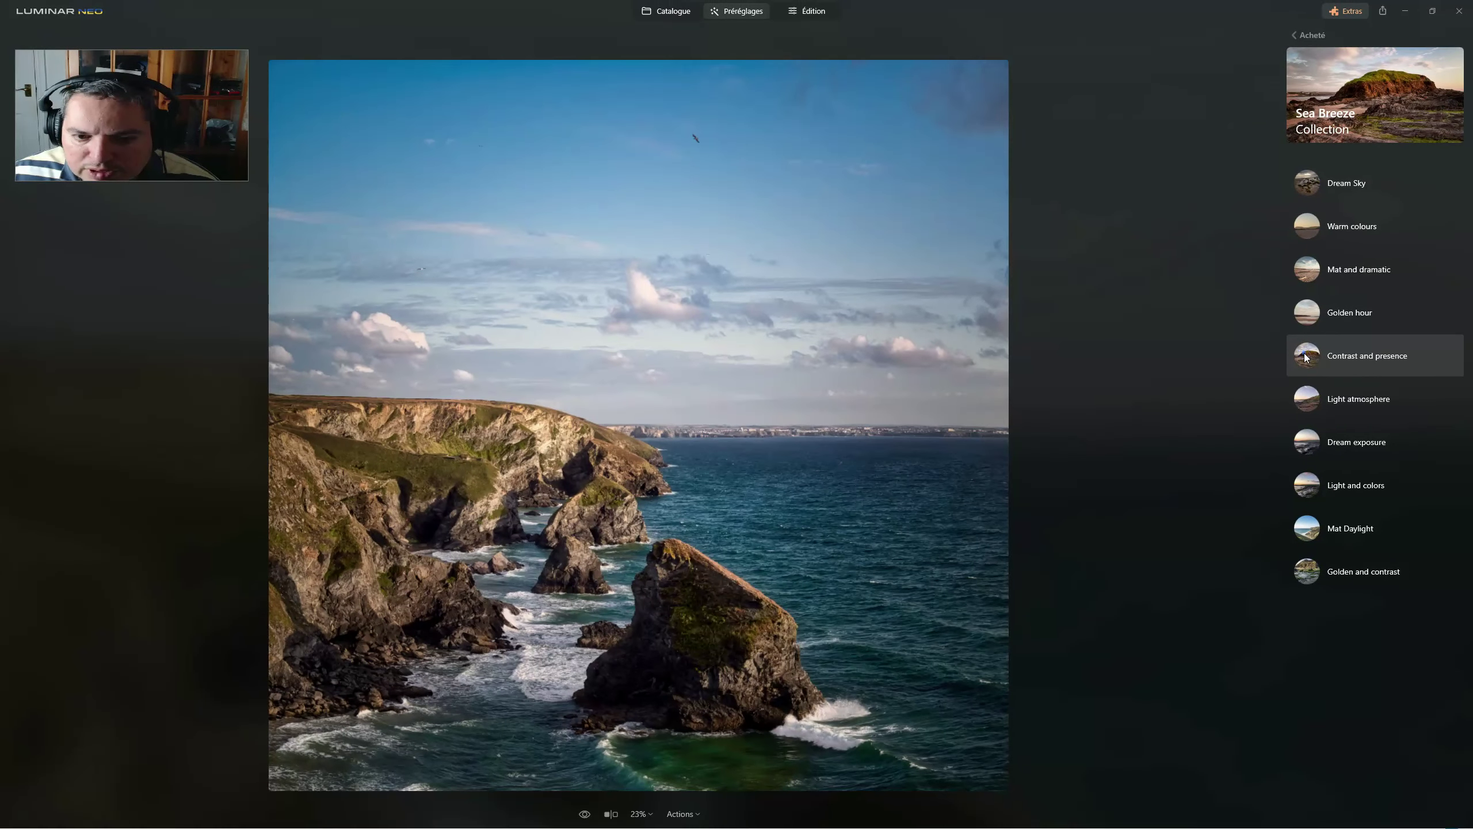
{"action": "left_click", "coordinate": [1306, 356]}
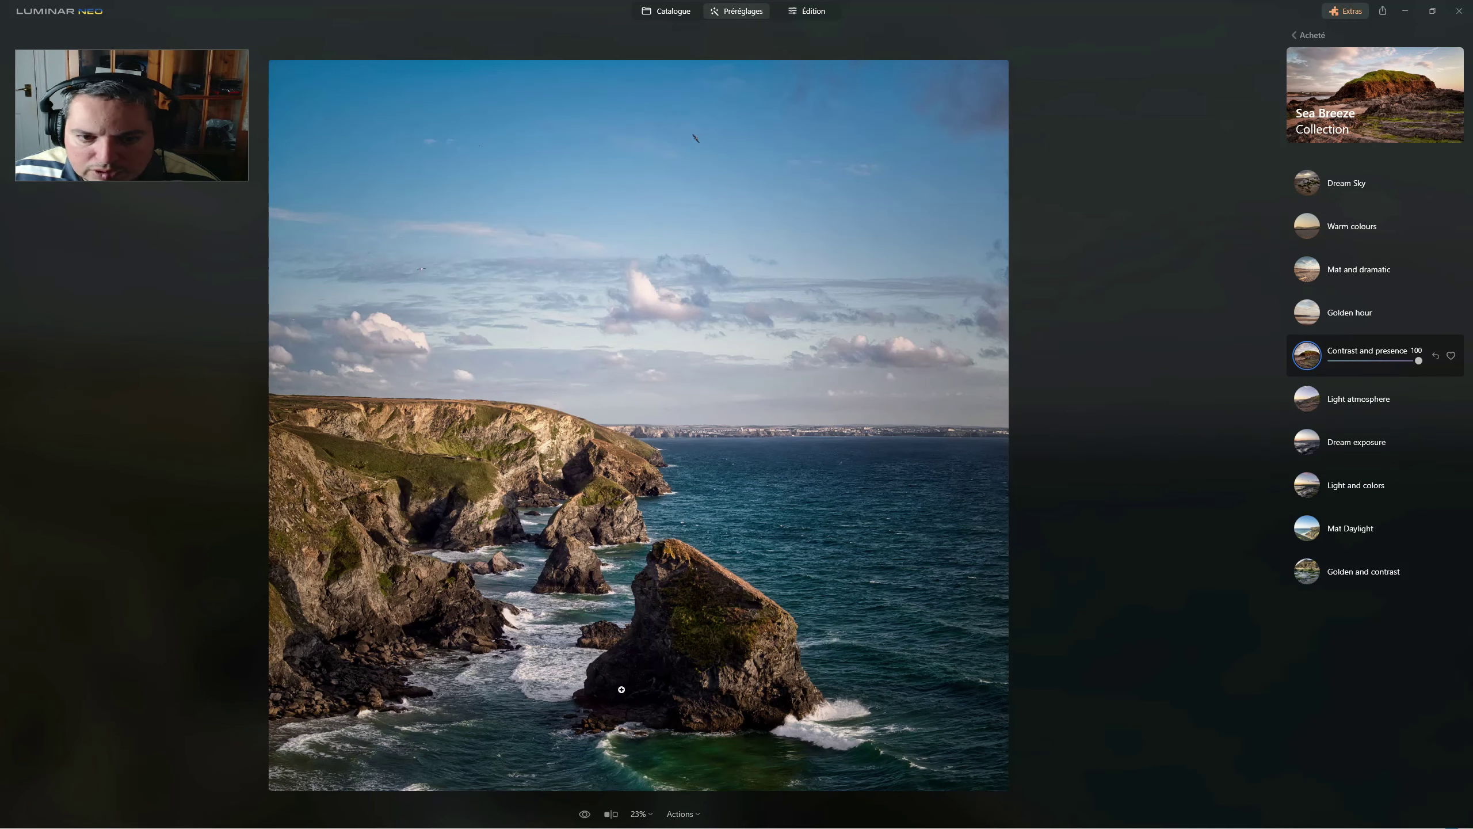
{"action": "left_click", "coordinate": [581, 813]}
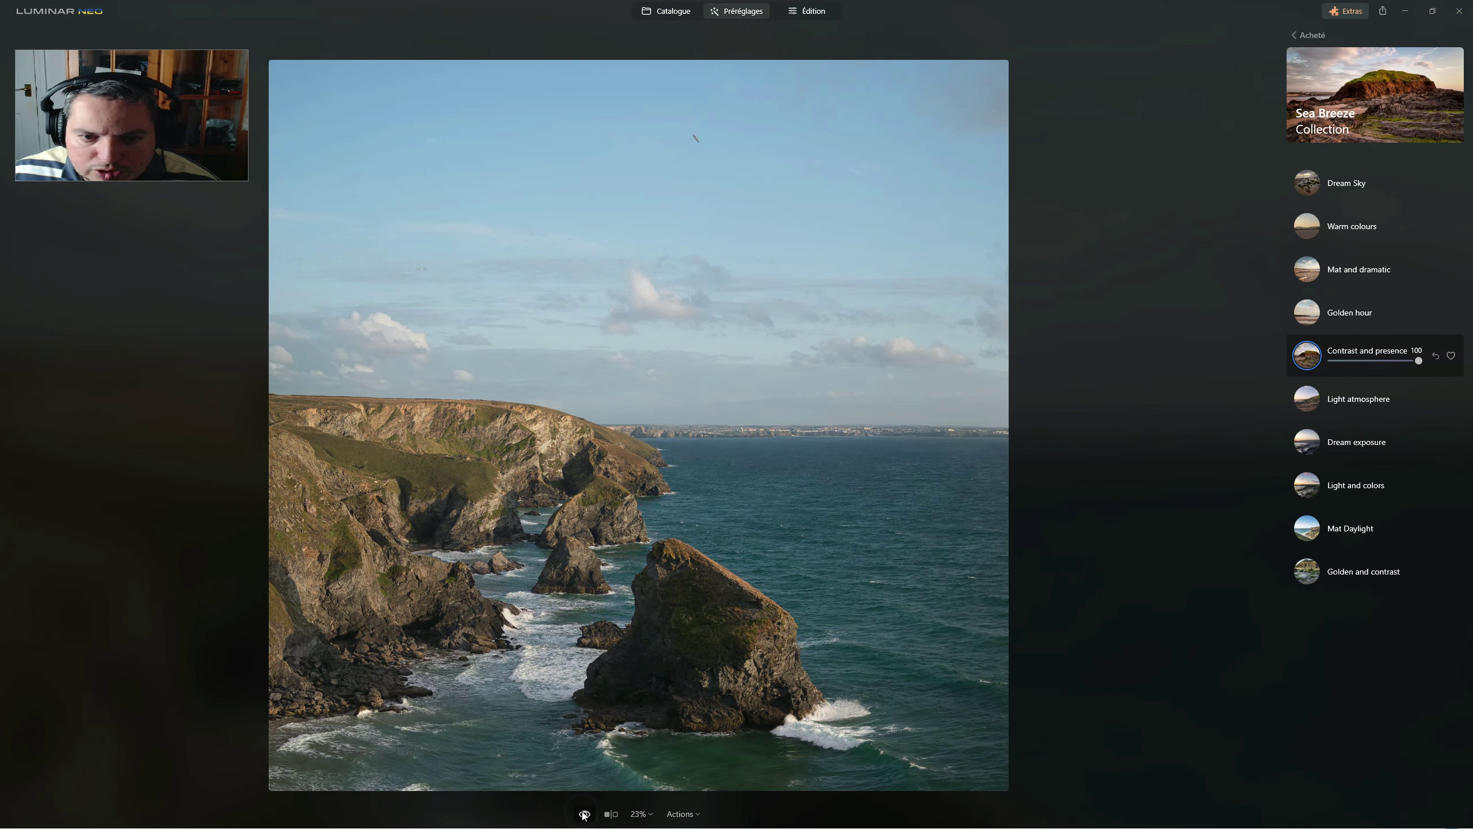
Reset the preset's Vignetage adjustment and remove it from the vertical panorama's modifications.
{"action": "left_click", "coordinate": [809, 11]}
{"action": "left_click", "coordinate": [1346, 36]}
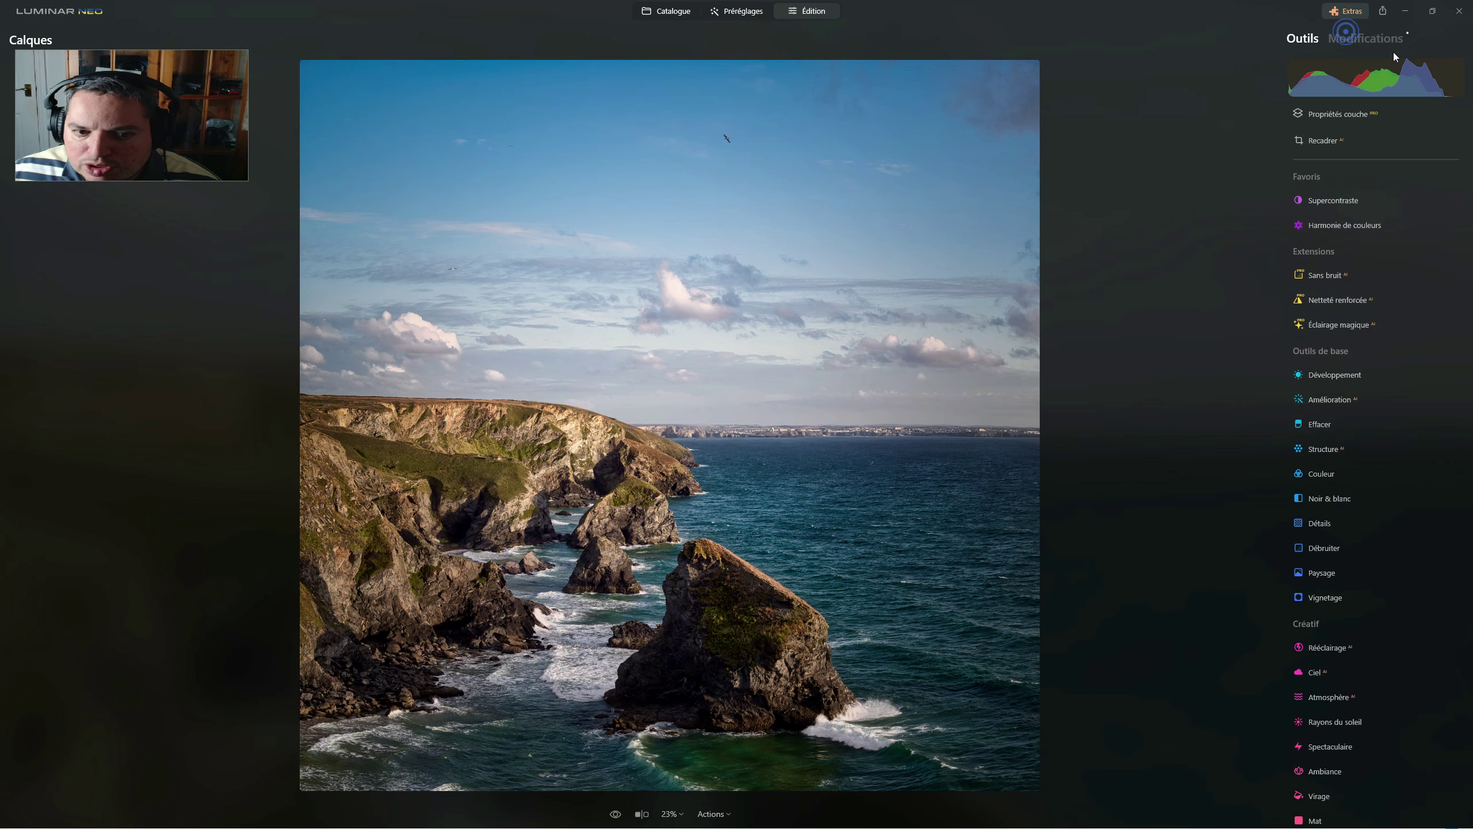
{"action": "left_click", "coordinate": [1454, 156]}
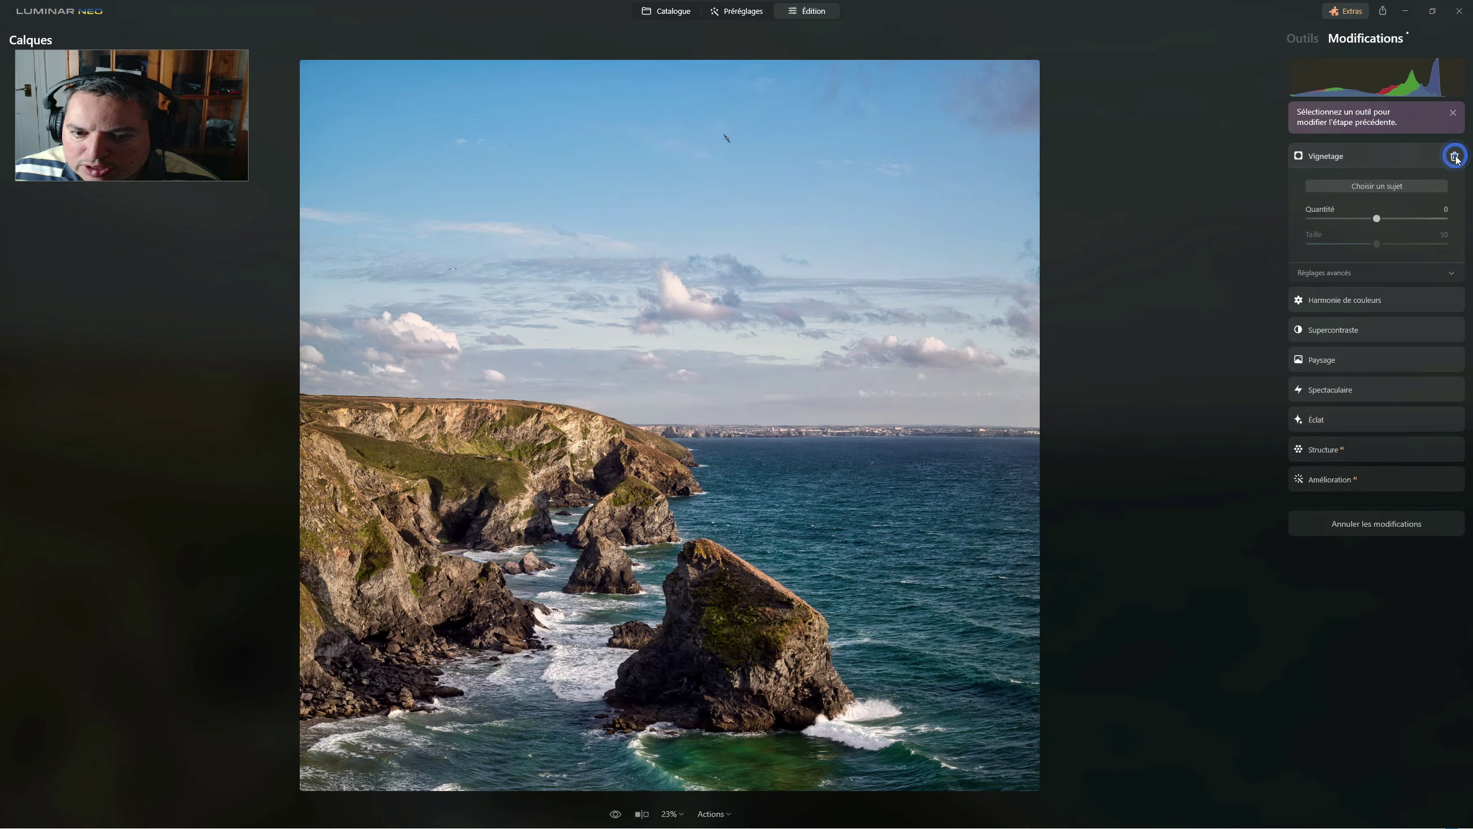
{"action": "left_click", "coordinate": [1455, 157]}
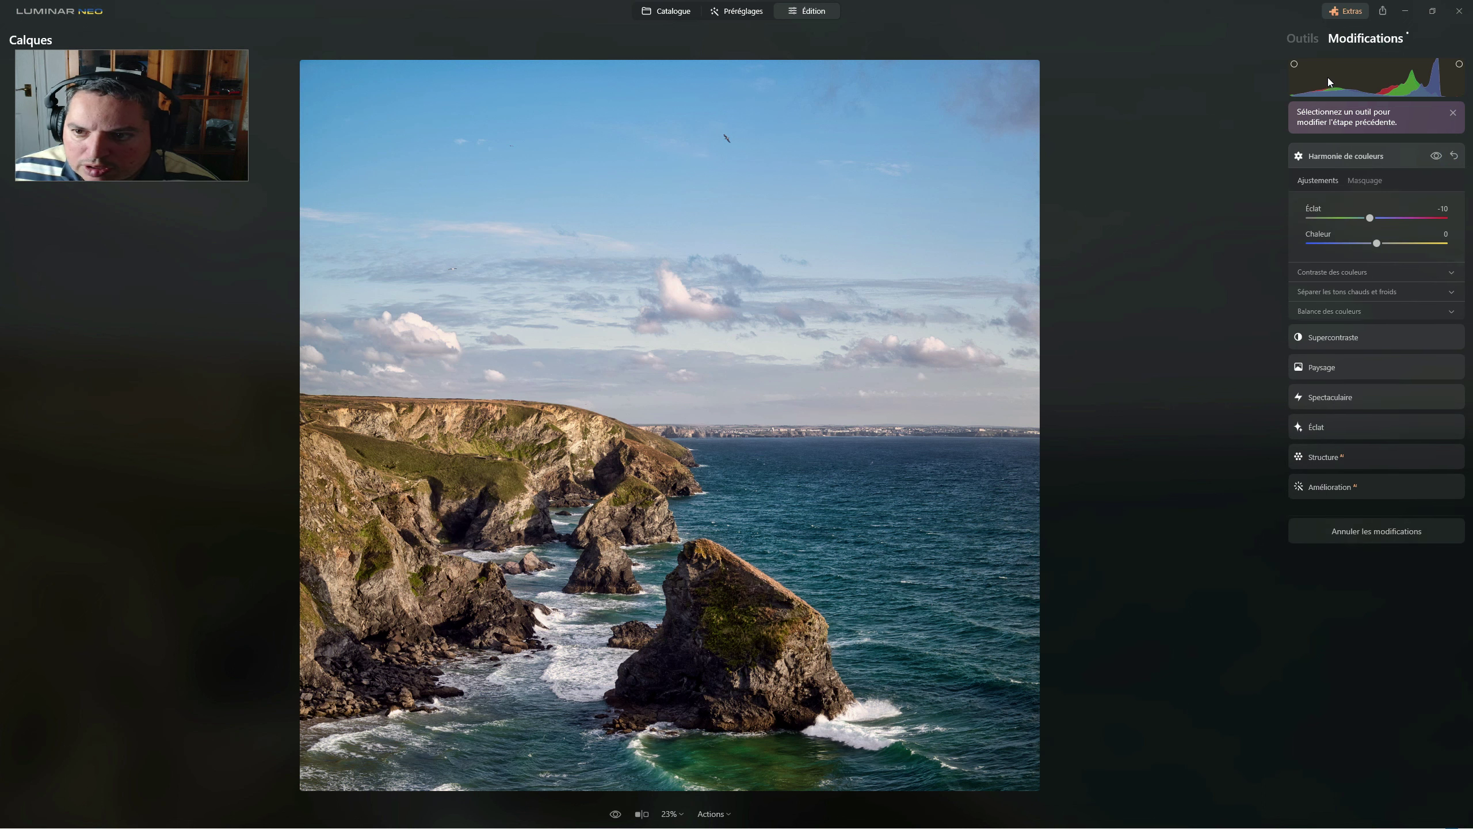
Review the preset's Spectaculaire, Éclat, Supercontraste and Harmonie de couleurs adjustments on the vertical panorama.
{"action": "left_click", "coordinate": [1328, 397]}
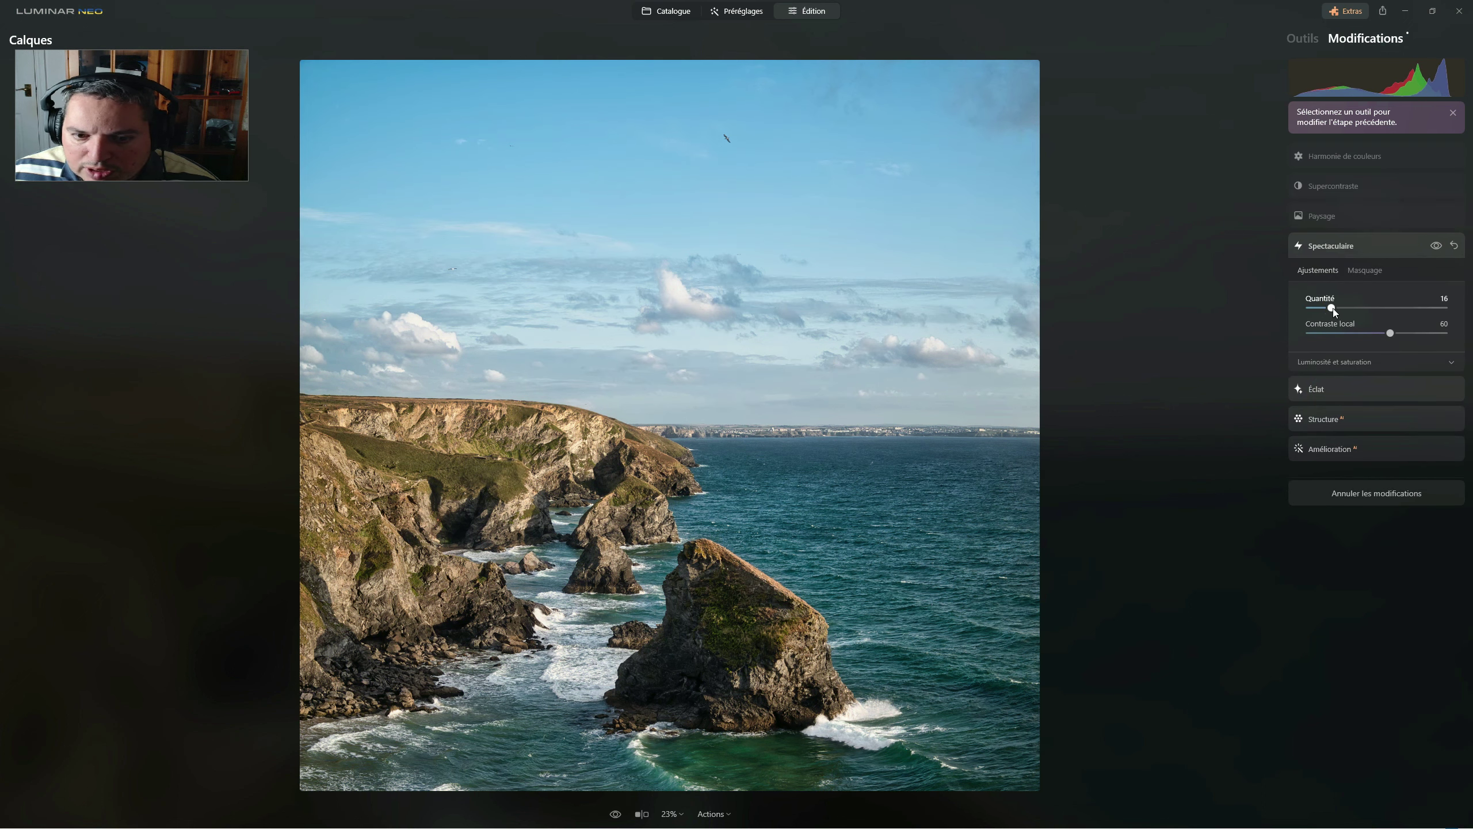
{"action": "left_click", "coordinate": [1316, 390]}
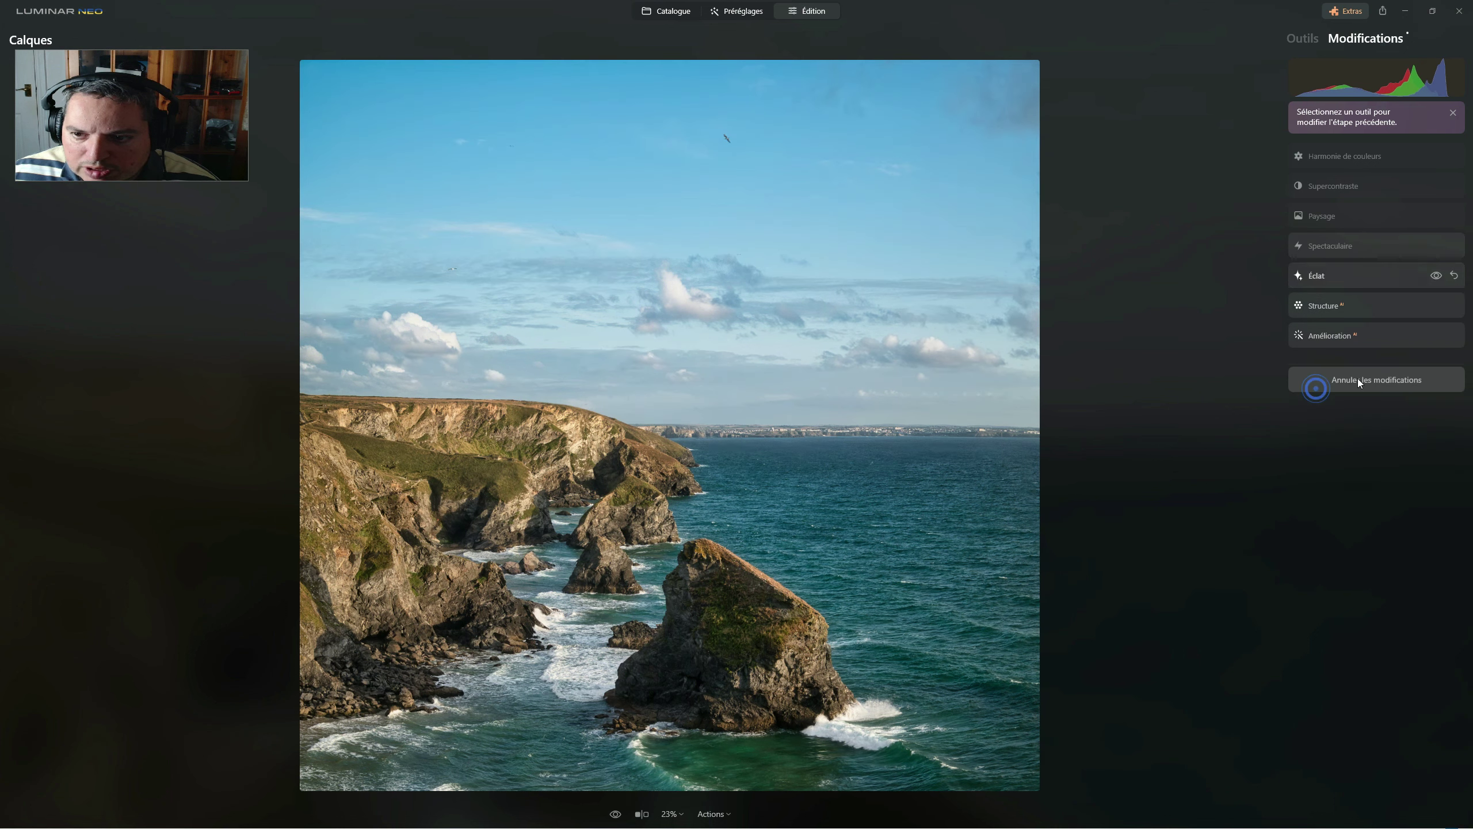
{"action": "left_click", "coordinate": [1329, 184]}
{"action": "left_click", "coordinate": [1330, 158]}
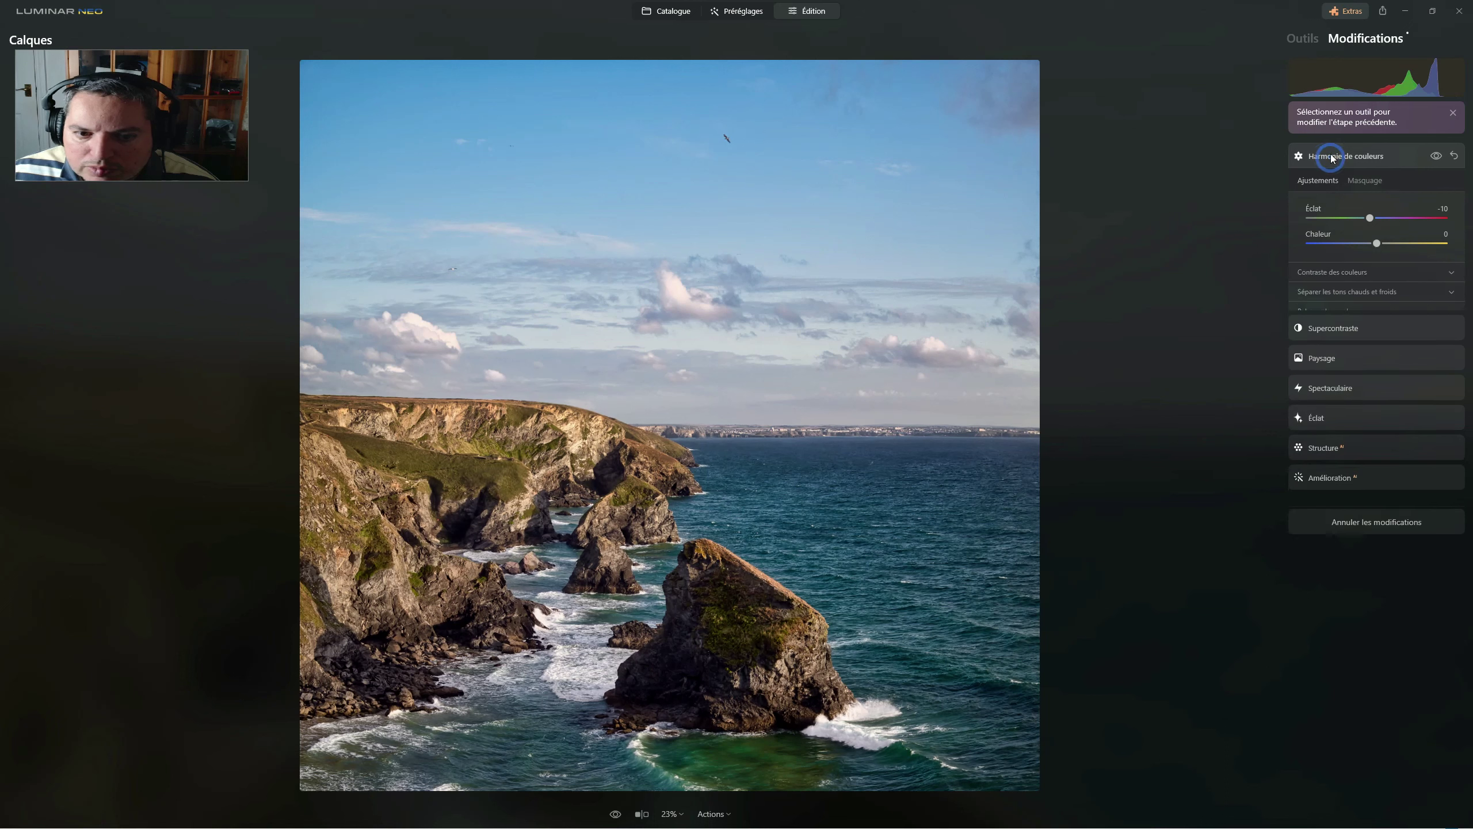
Return to the editing tools and compare the vertical panorama before and after in the split view.
{"action": "left_click", "coordinate": [1304, 36]}
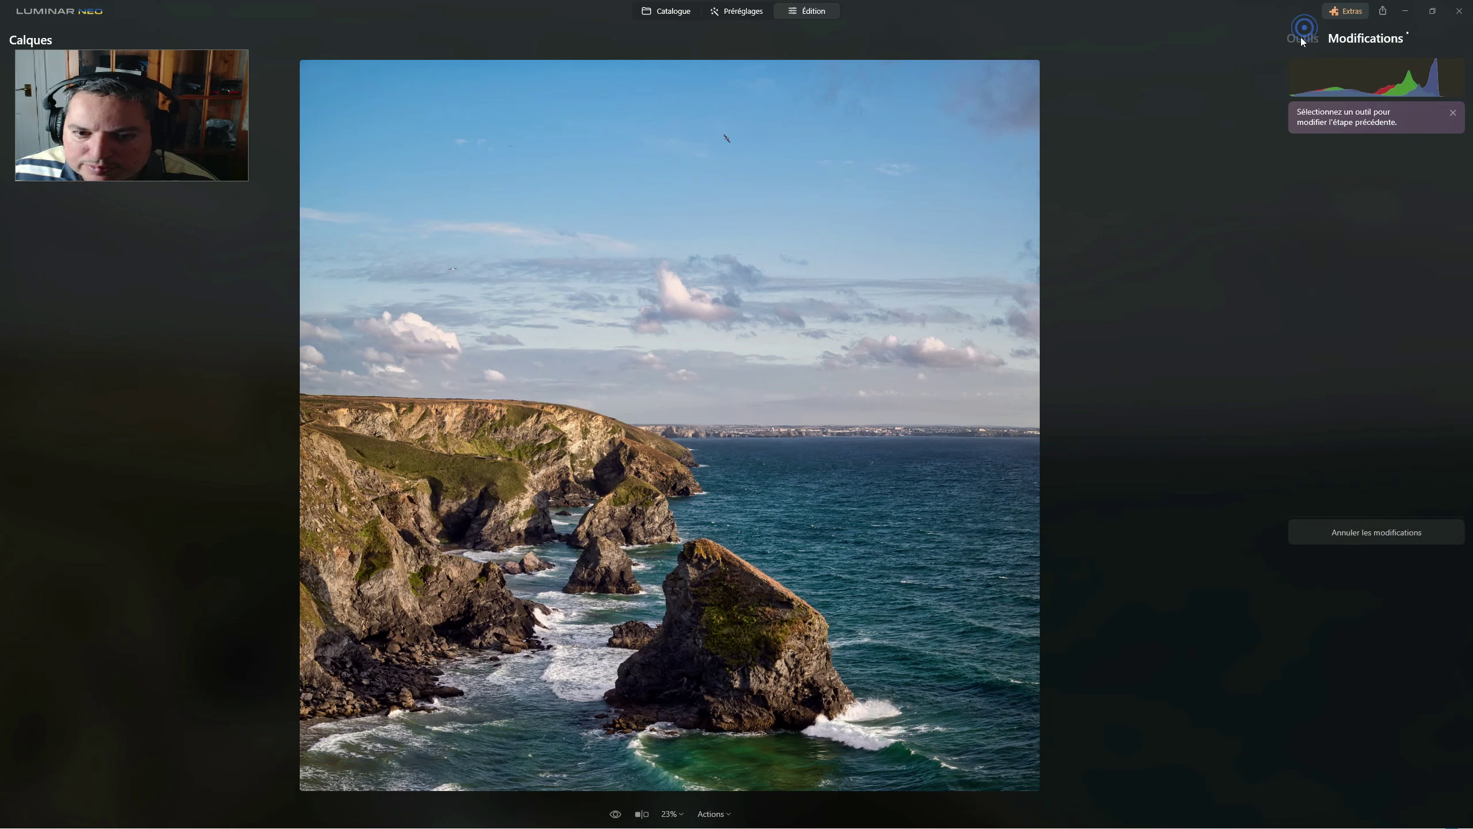
{"action": "left_click", "coordinate": [645, 814]}
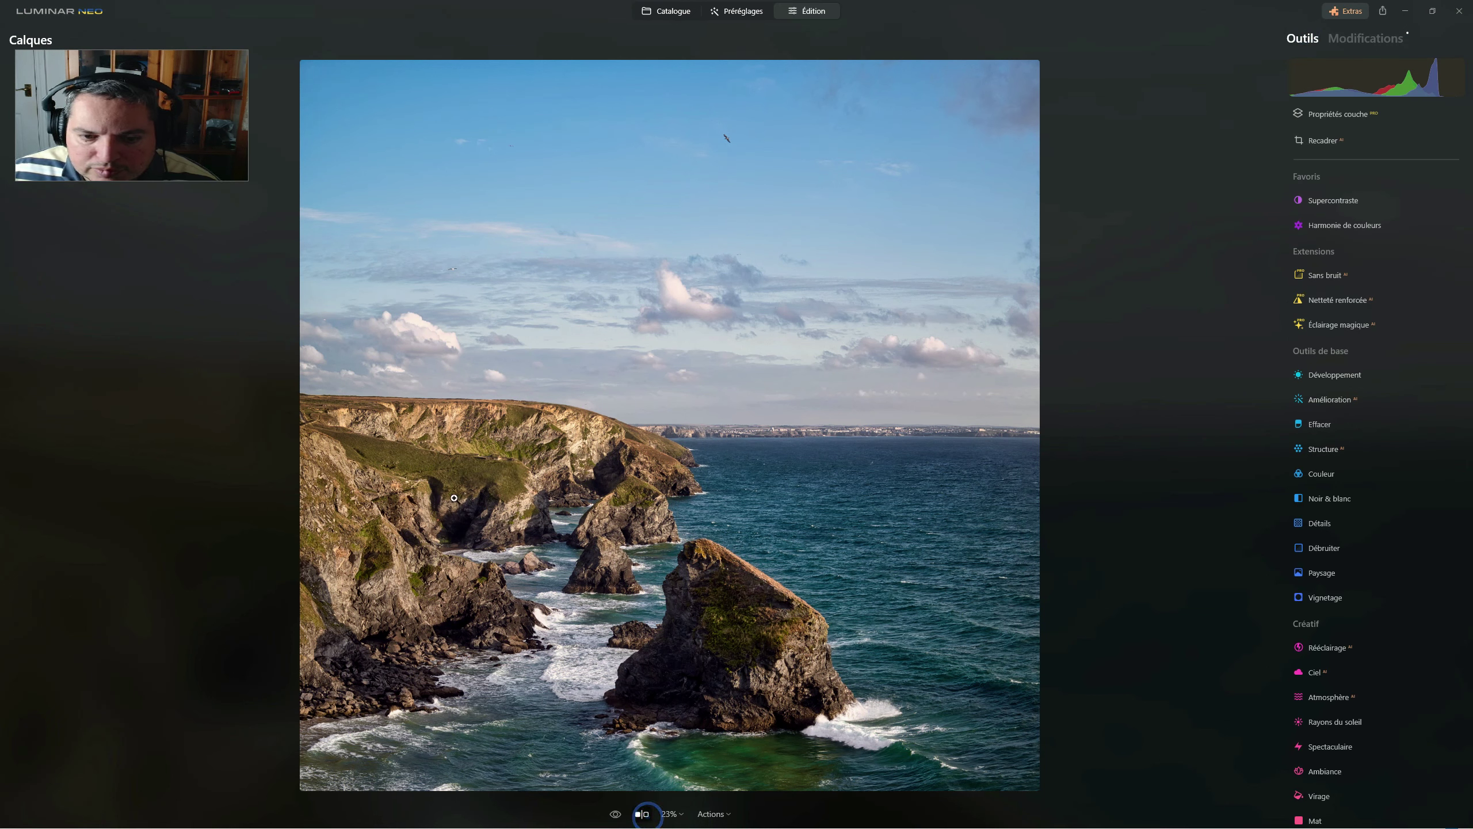
{"action": "left_click_drag", "start_coordinate": [534, 424], "coordinate": [360, 425]}
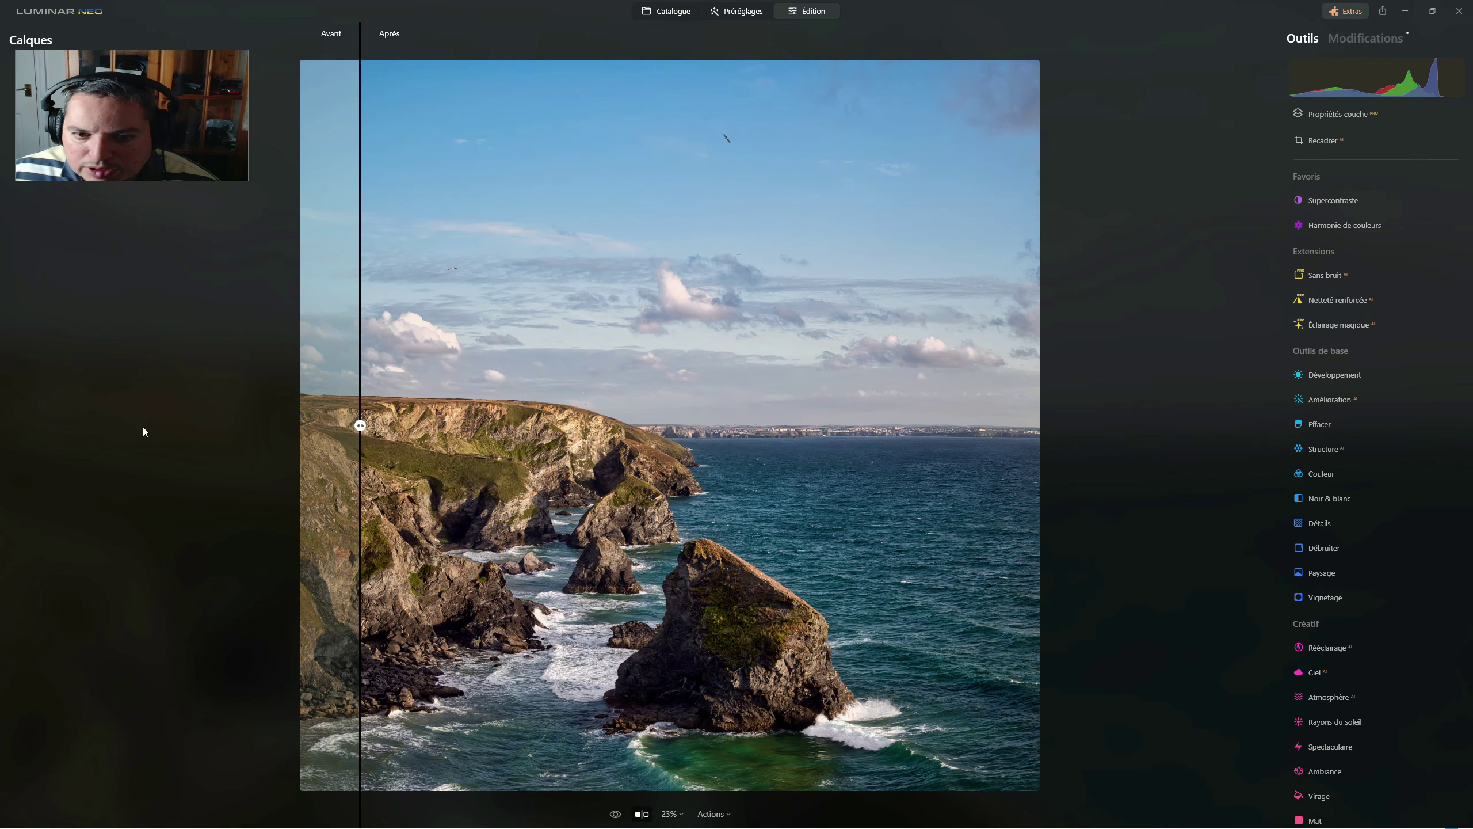
{"action": "left_click", "coordinate": [646, 815]}
Set the Accent amount of the Amélioration adjustment to 55 and return to the Harmonie de couleurs settings.
{"action": "left_click", "coordinate": [1366, 39]}
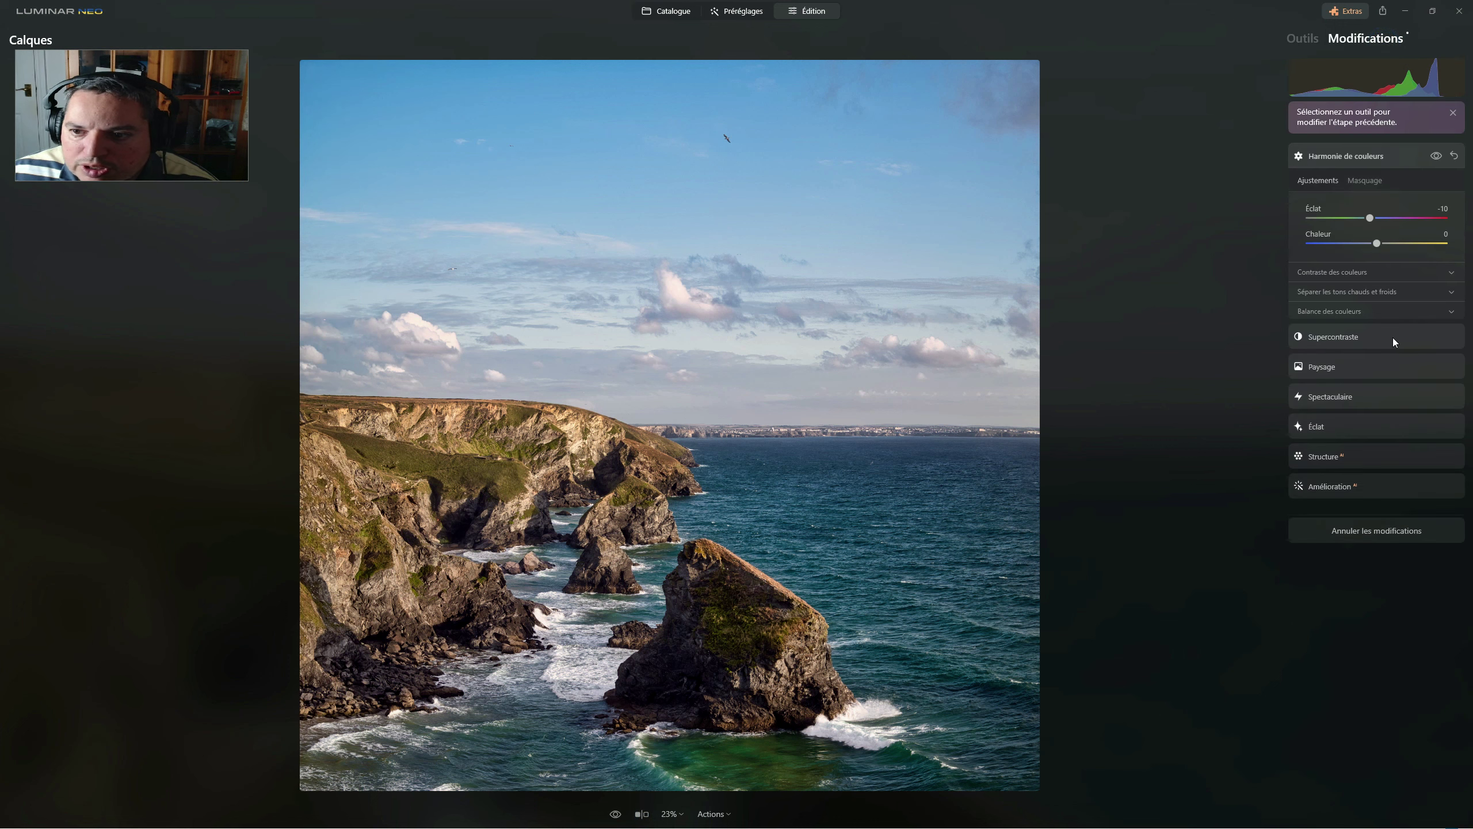
{"action": "left_click", "coordinate": [1339, 485]}
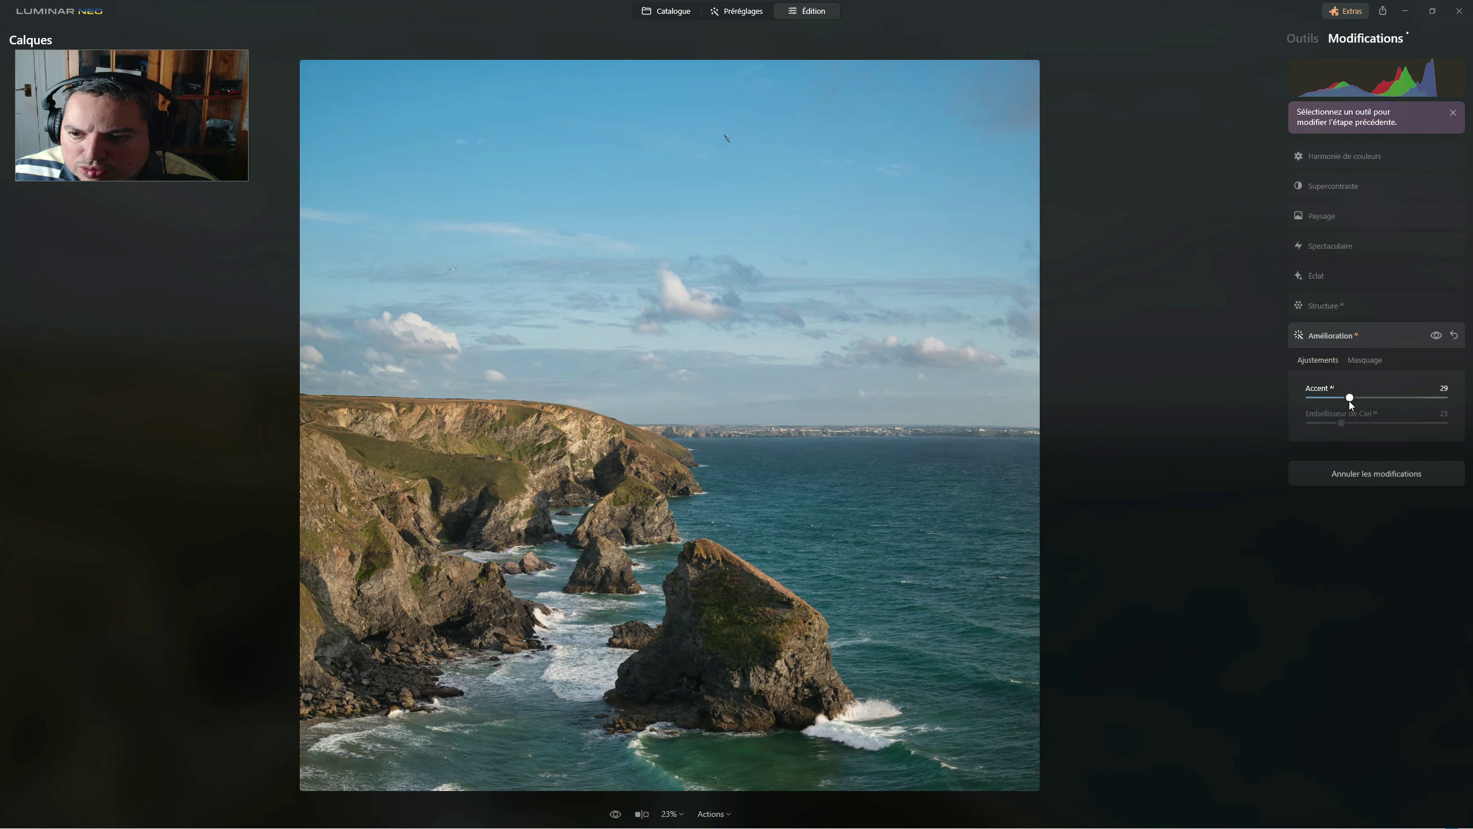
{"action": "left_click_drag", "start_coordinate": [1399, 398], "coordinate": [1398, 399]}
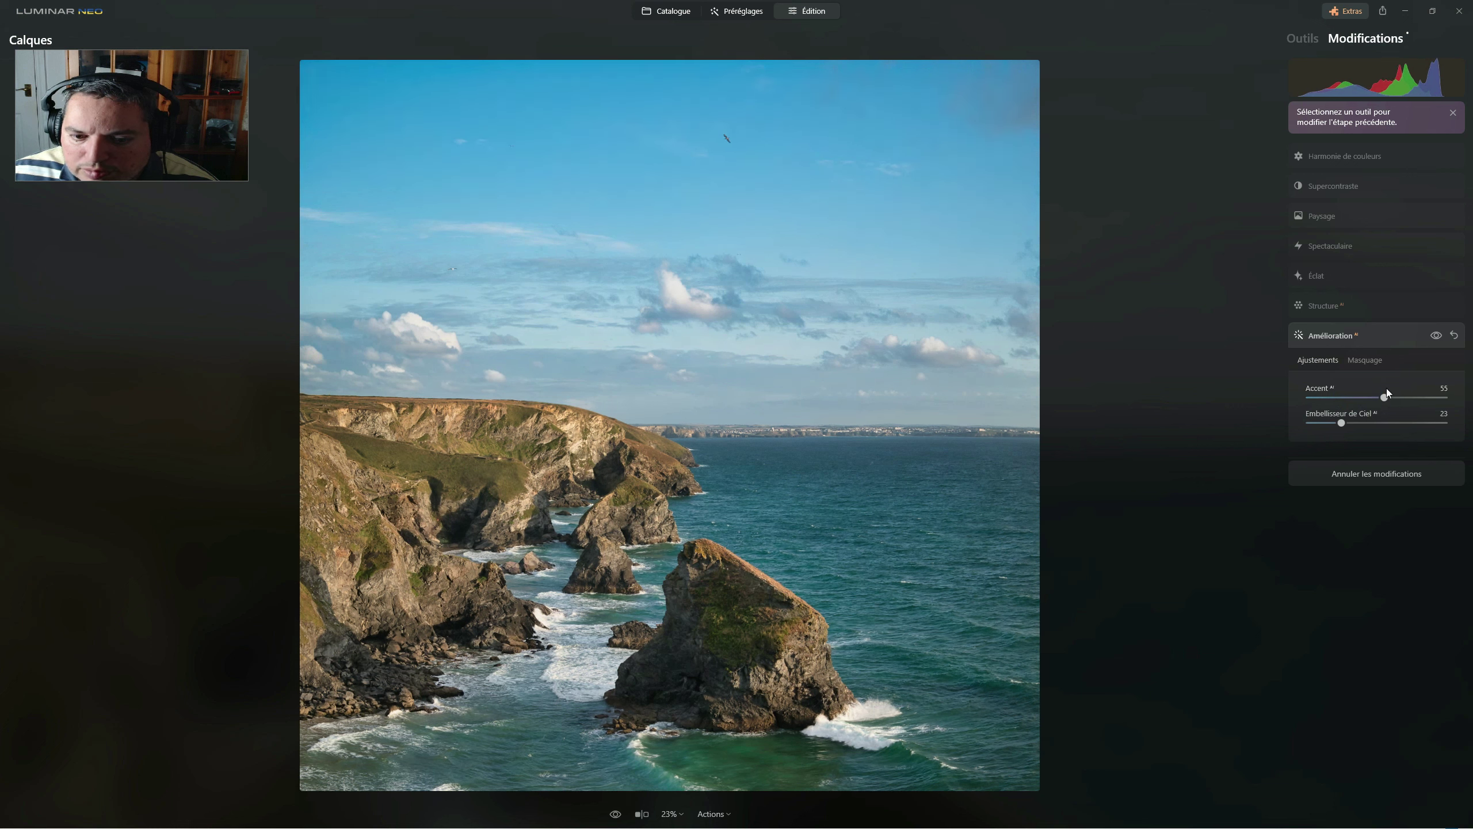
{"action": "left_click", "coordinate": [1353, 155]}
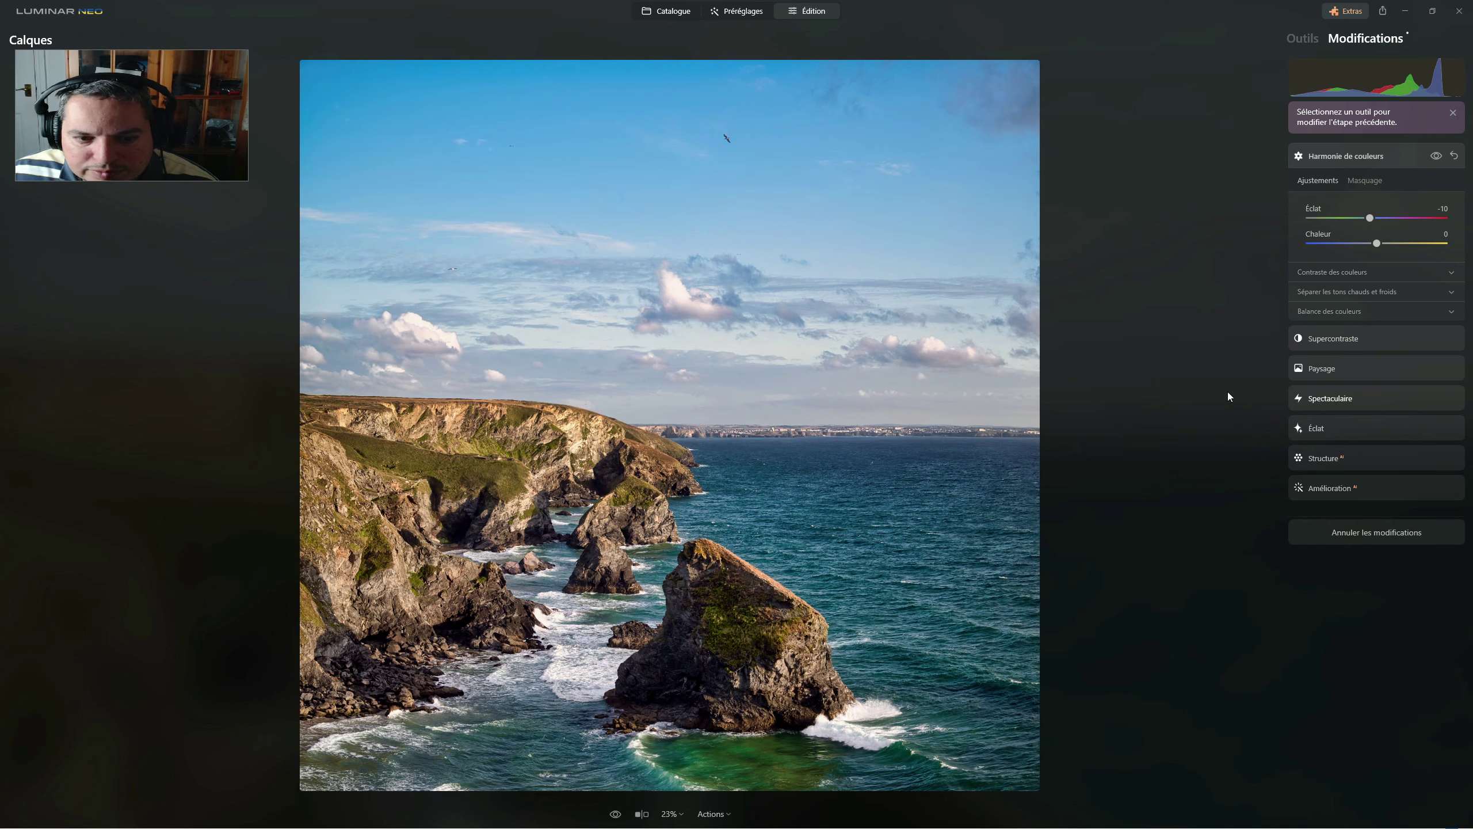
Compare the refined vertical panorama with its original in the split view and collapse the Harmonie de couleurs settings.
{"action": "left_click", "coordinate": [642, 813]}
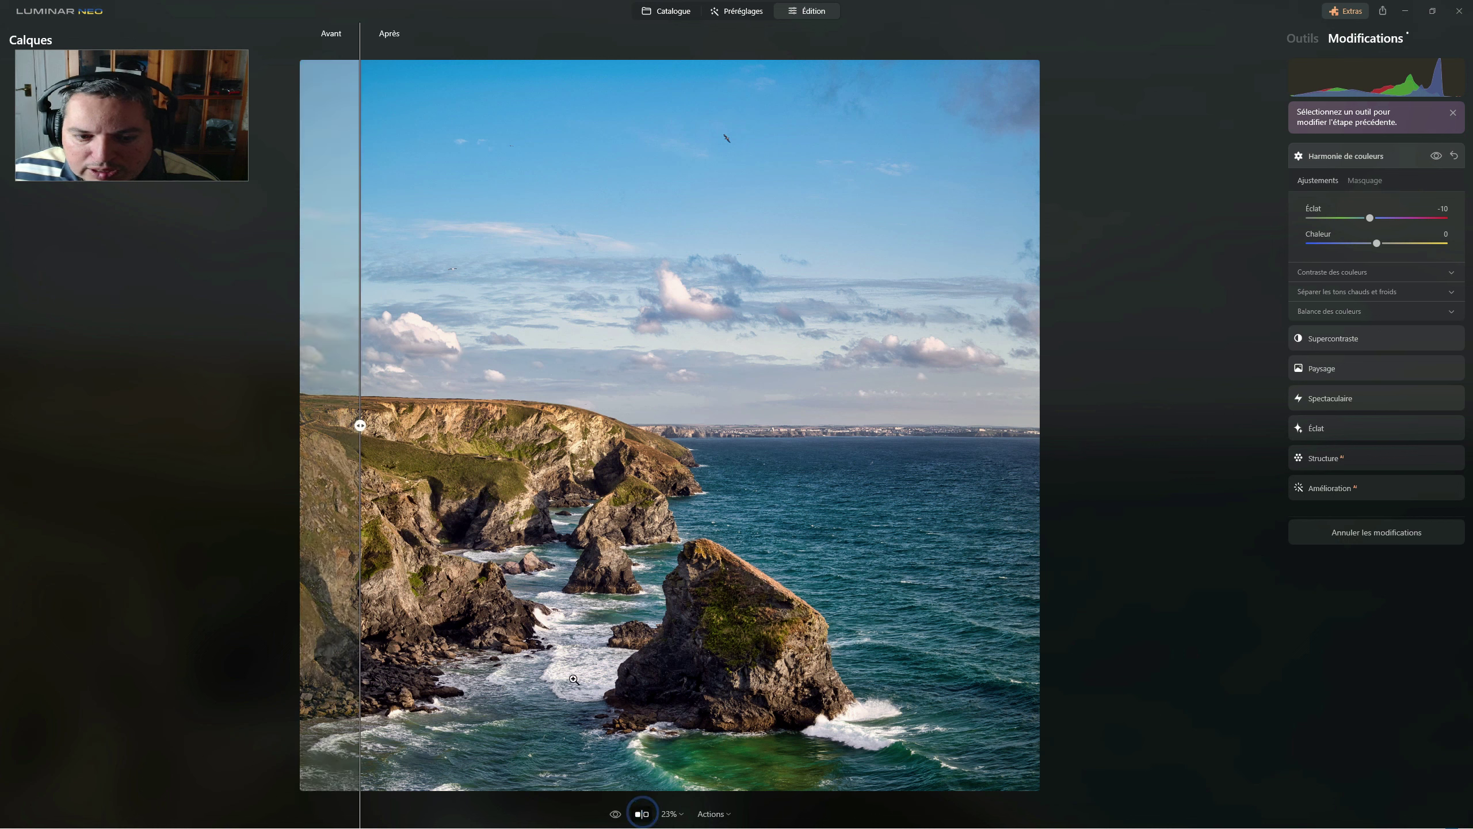
{"action": "mouse_move", "coordinate": [367, 422]}
{"action": "left_mouse_down"}
{"action": "mouse_move", "coordinate": [980, 421]}
{"action": "mouse_move", "coordinate": [361, 425]}
{"action": "left_mouse_up"}
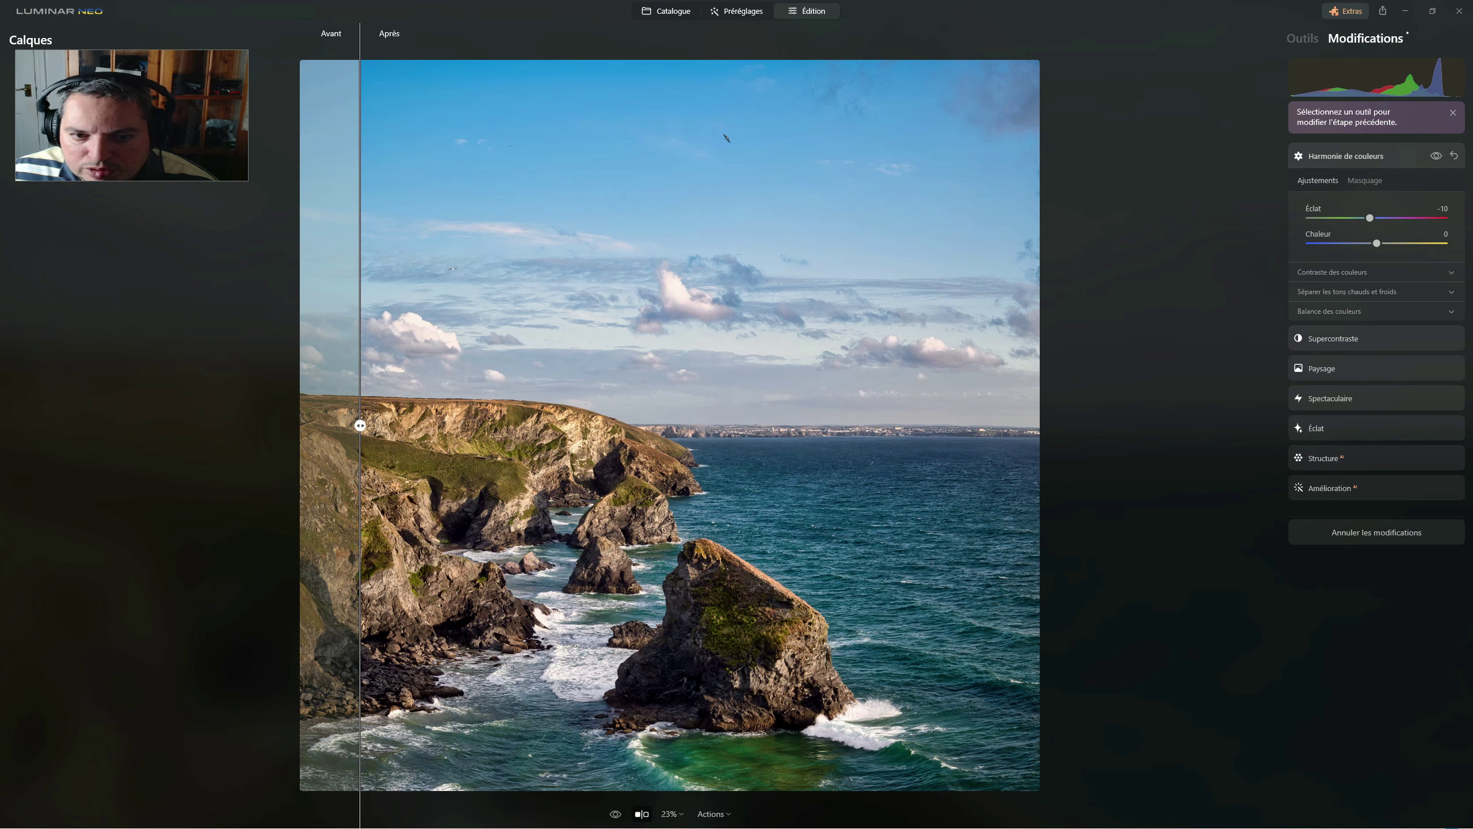
{"action": "left_click", "coordinate": [1354, 158]}
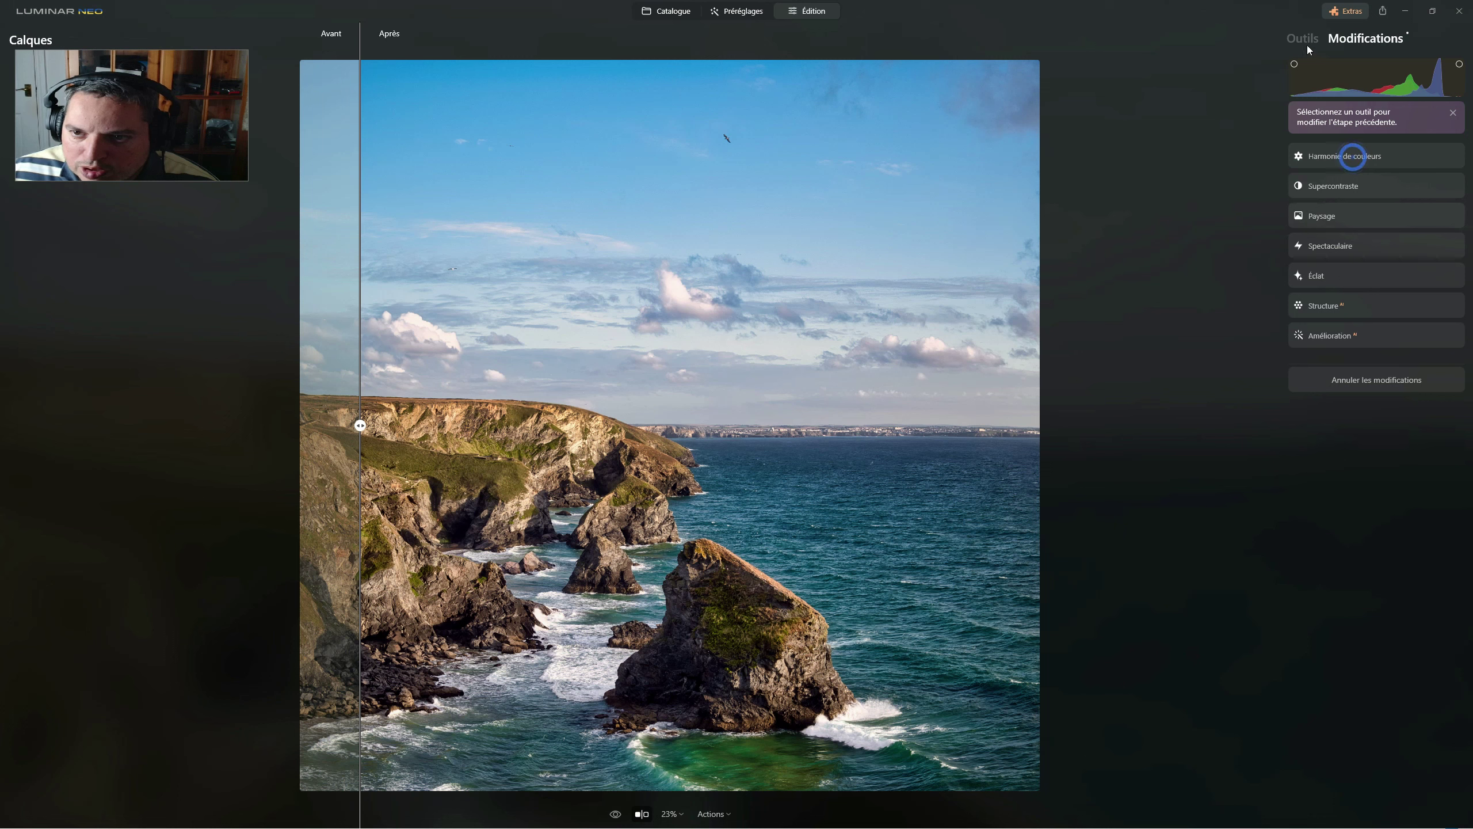
Leave the edit history, turn off the before/after comparison of the vertical panorama and return to the catalogue.
{"action": "left_click", "coordinate": [1302, 39]}
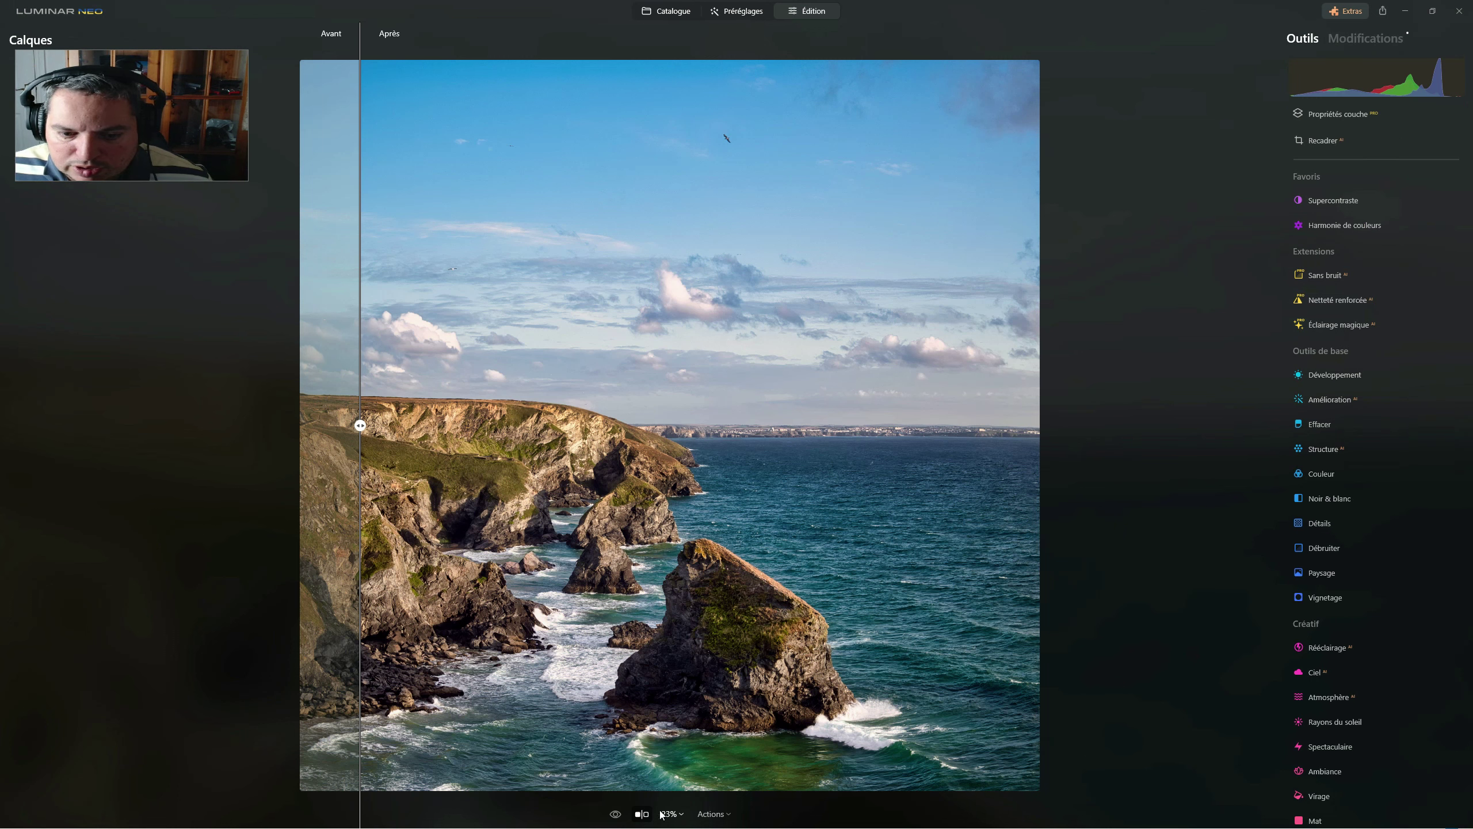
{"action": "left_click", "coordinate": [642, 814]}
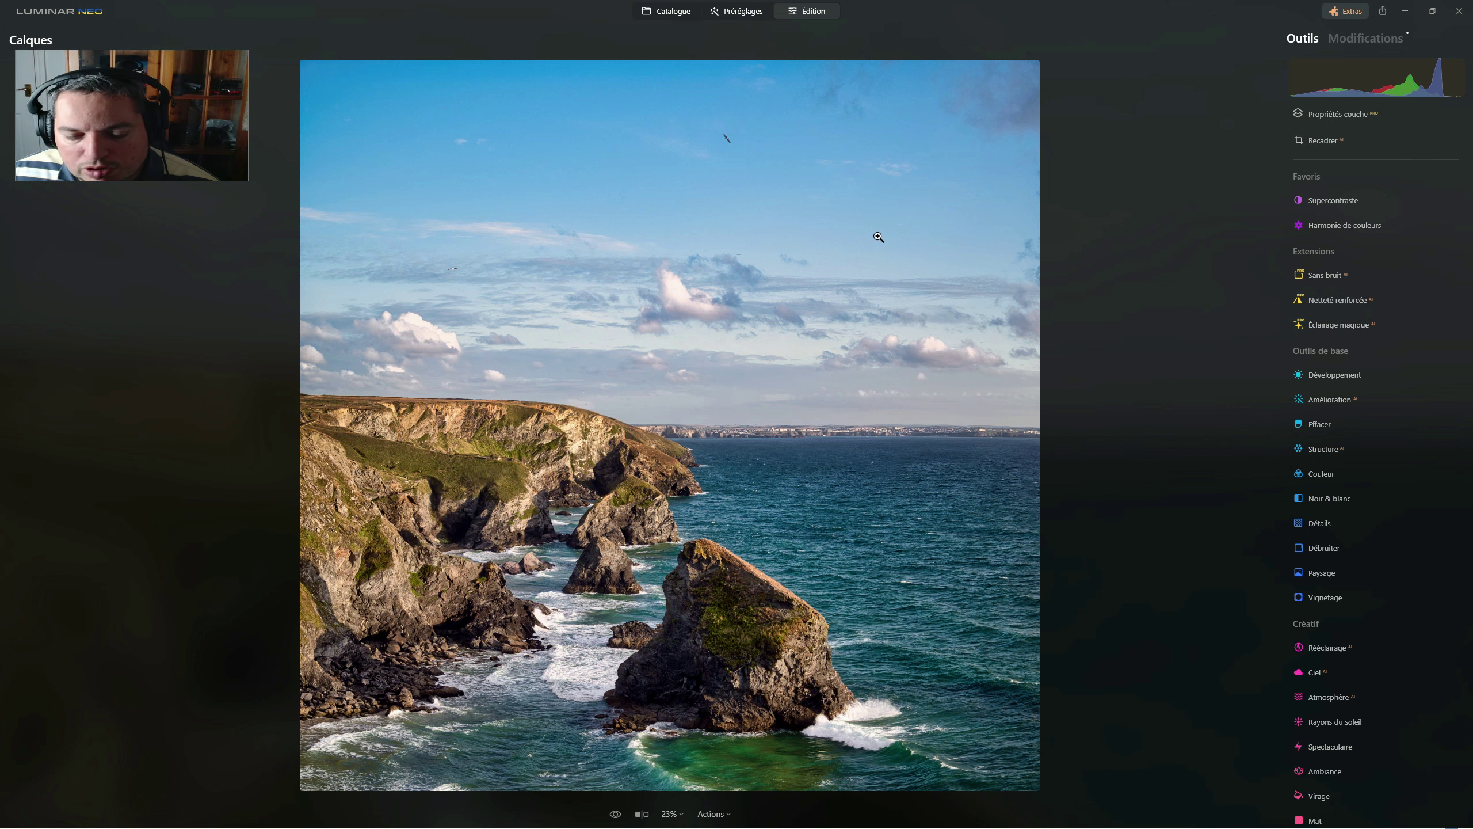
{"action": "left_click", "coordinate": [679, 12]}
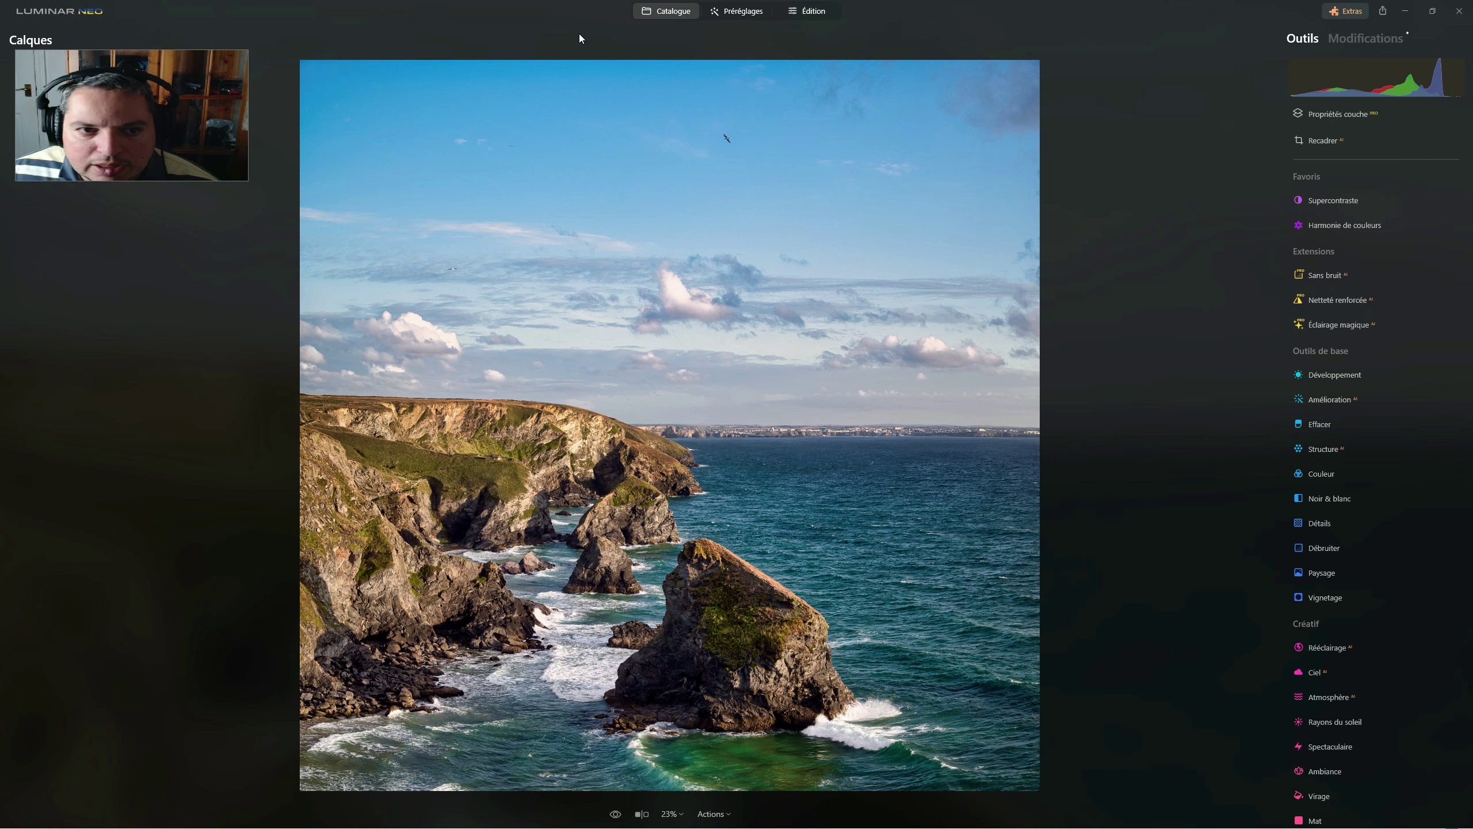
{"action": "left_click_drag", "start_coordinate": [132, 97], "coordinate": [455, 468]}
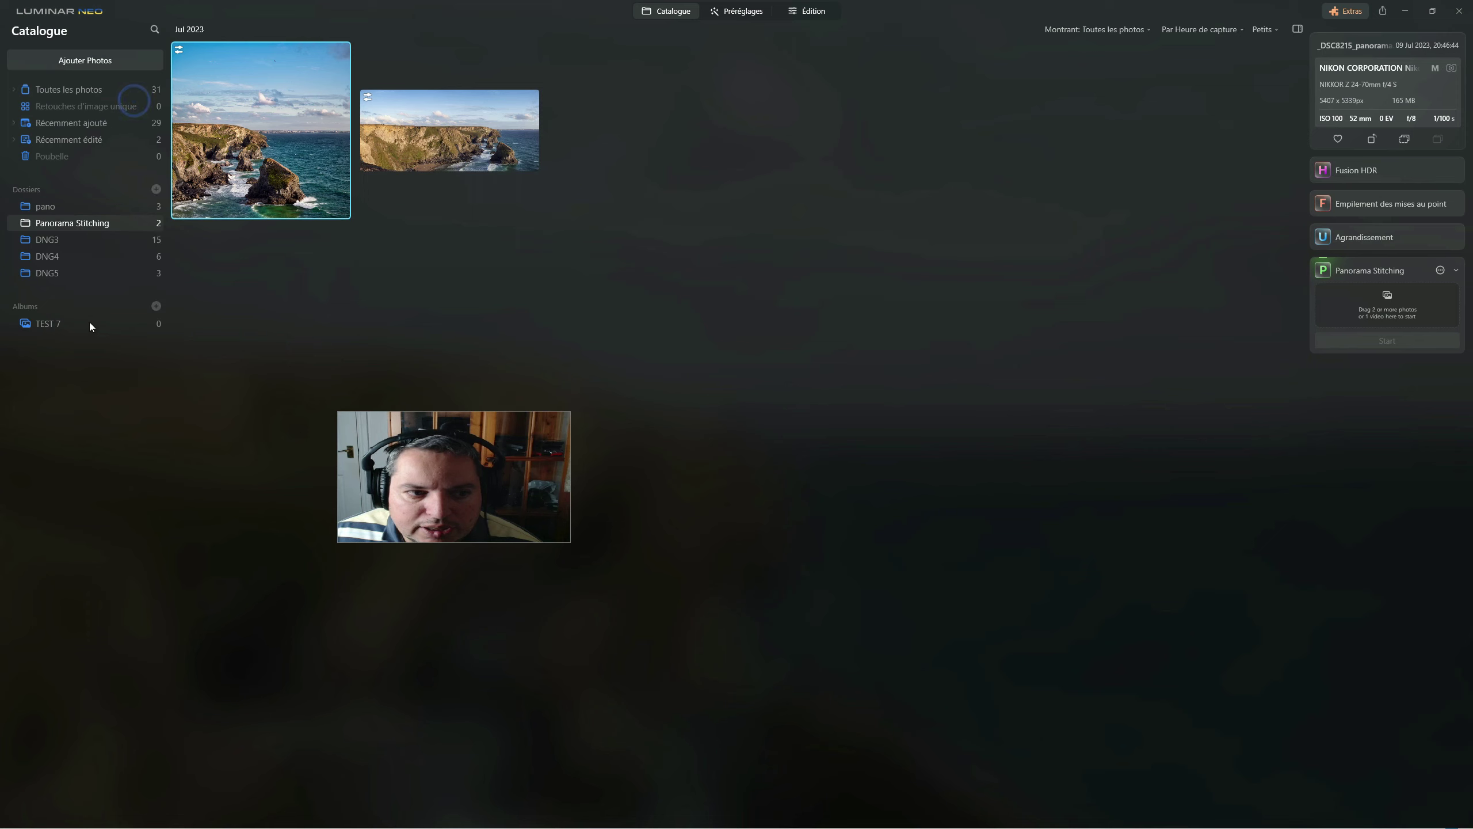
Load all 15 sunset photos from the DNG3 folder into Panorama Stitching and start the stitching.
{"action": "left_click", "coordinate": [50, 244]}
{"action": "left_click_drag", "start_coordinate": [475, 470], "coordinate": [259, 622]}
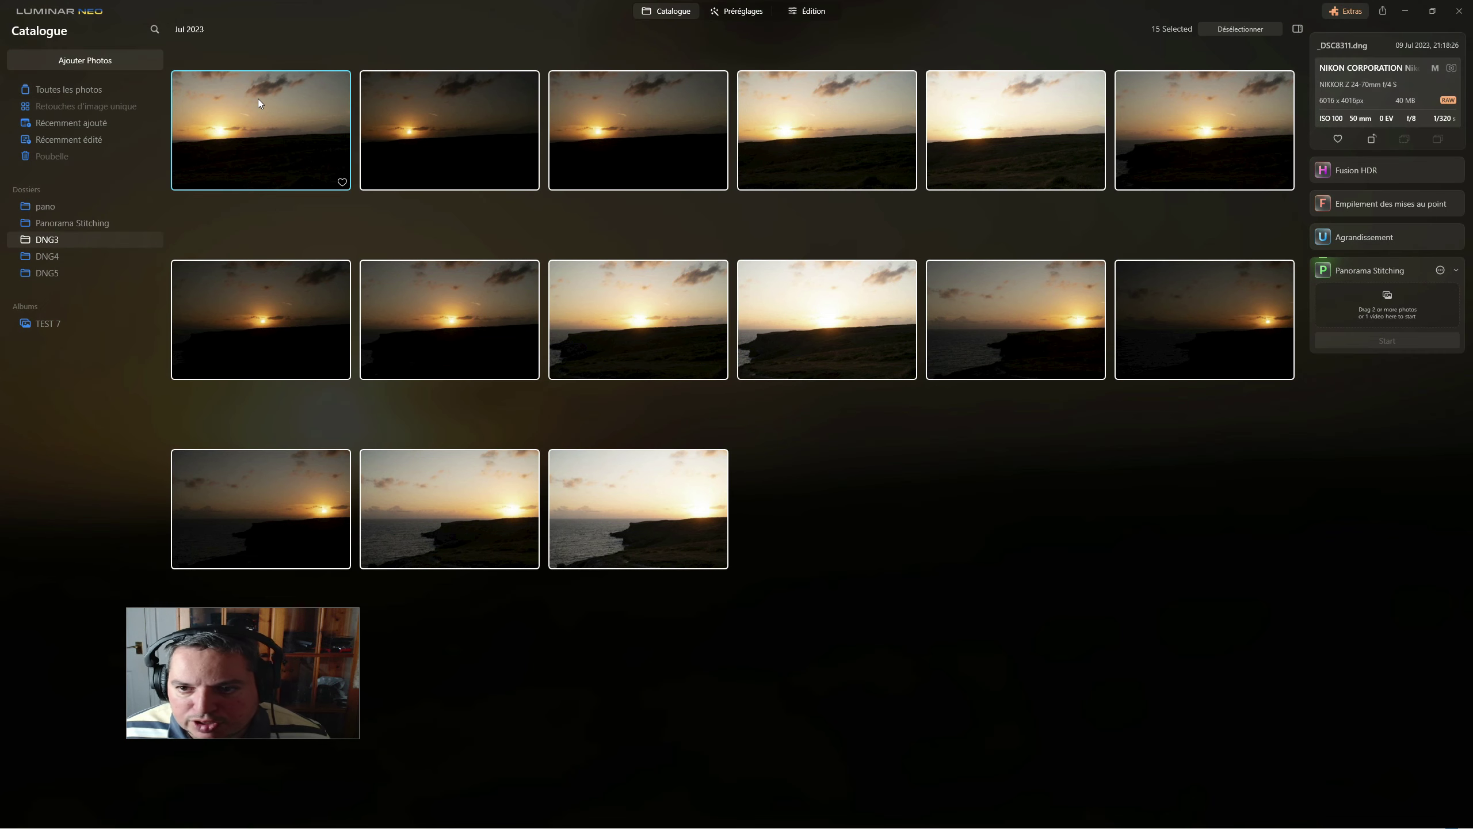
{"action": "left_click_drag", "start_coordinate": [257, 99], "coordinate": [1384, 301]}
{"action": "left_click", "coordinate": [1391, 340]}
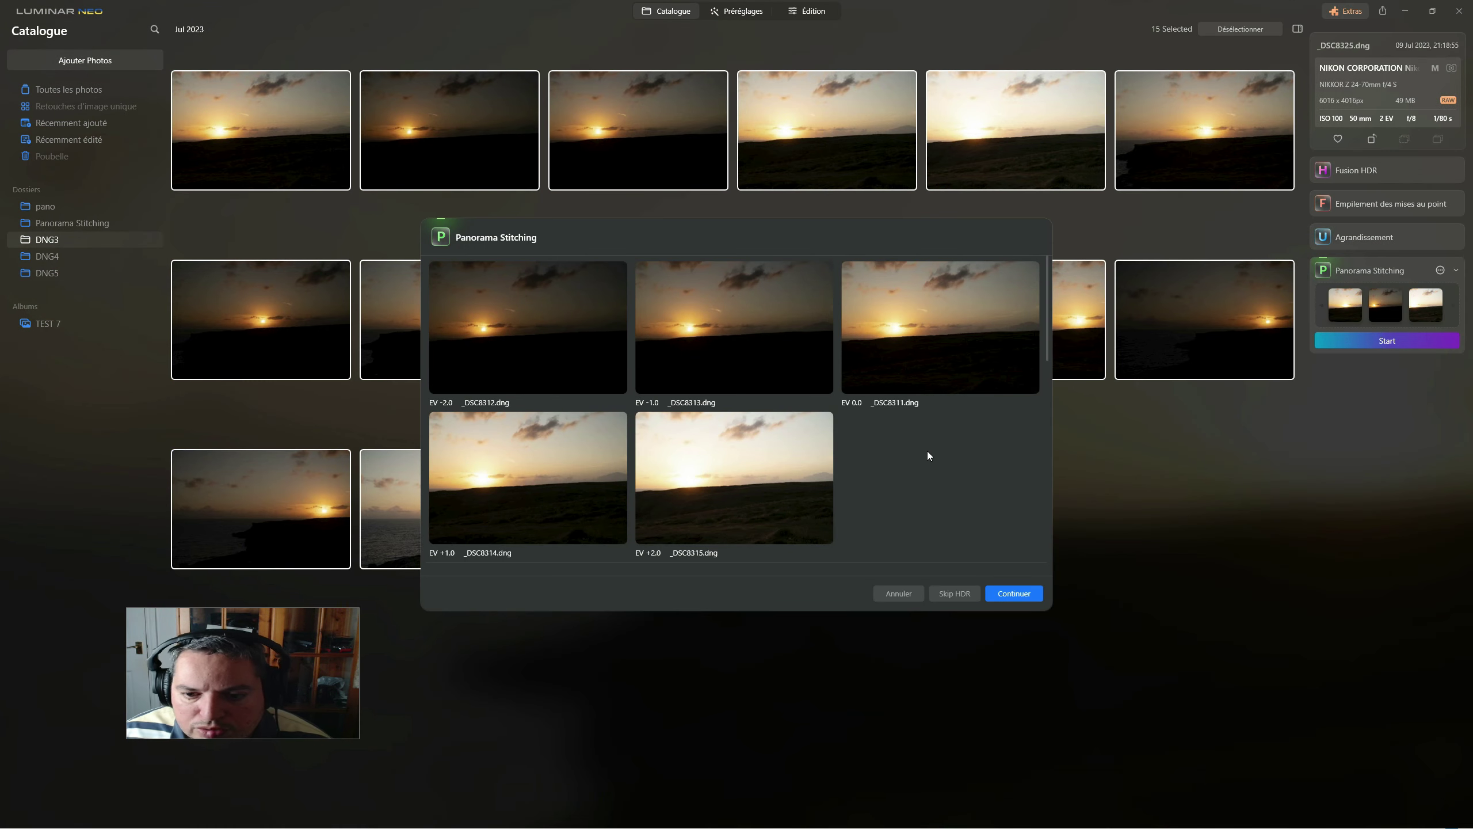
Check the bracketed exposure groups, continue with HDR merging and accept the Spherical projection for the sunset panorama.
{"action": "scroll", "coordinate": [912, 456], "scroll_direction": "down", "scroll_amount": 5}
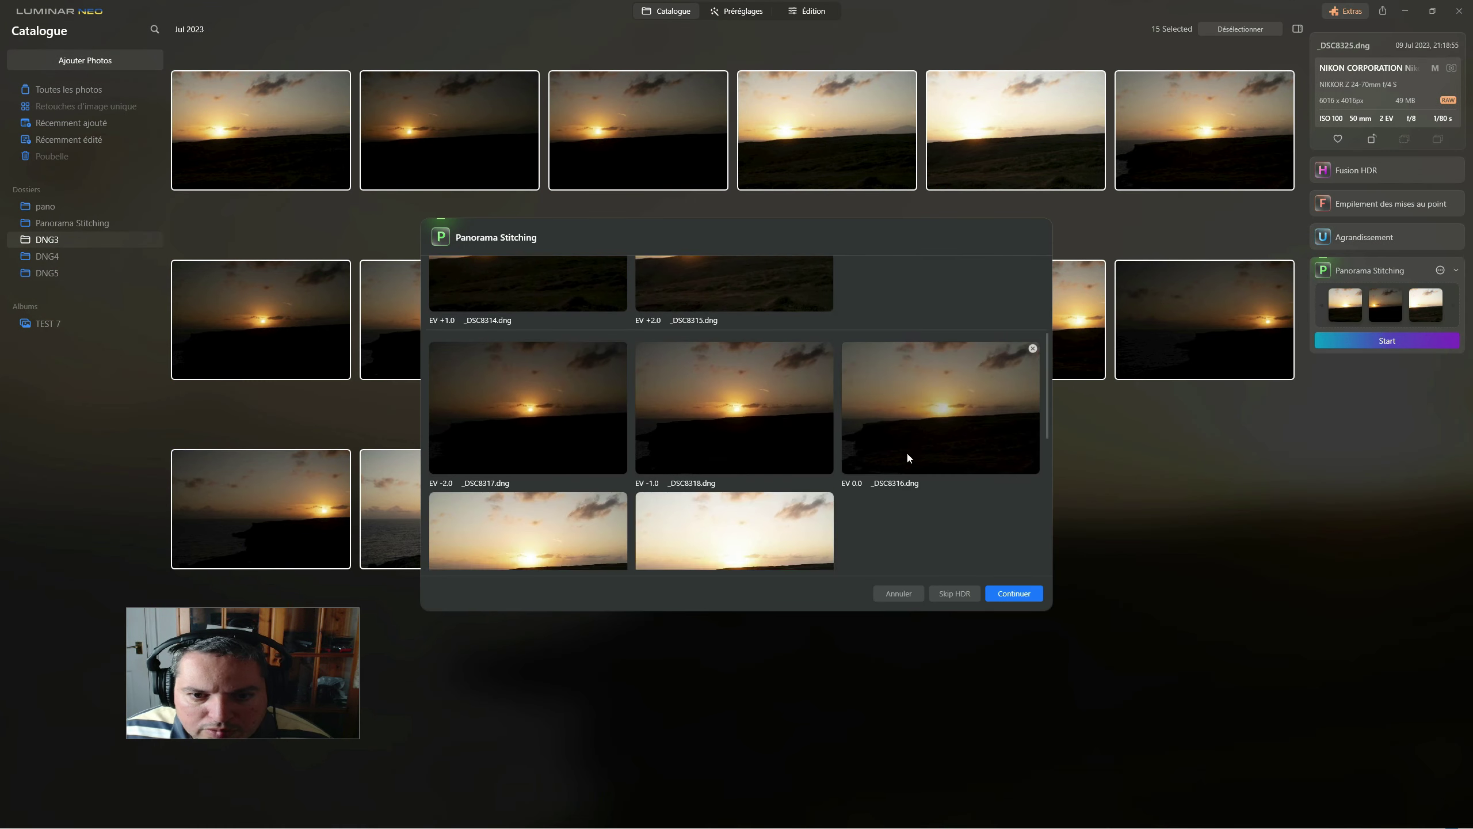
{"action": "scroll", "coordinate": [907, 452], "scroll_direction": "up", "scroll_amount": 5}
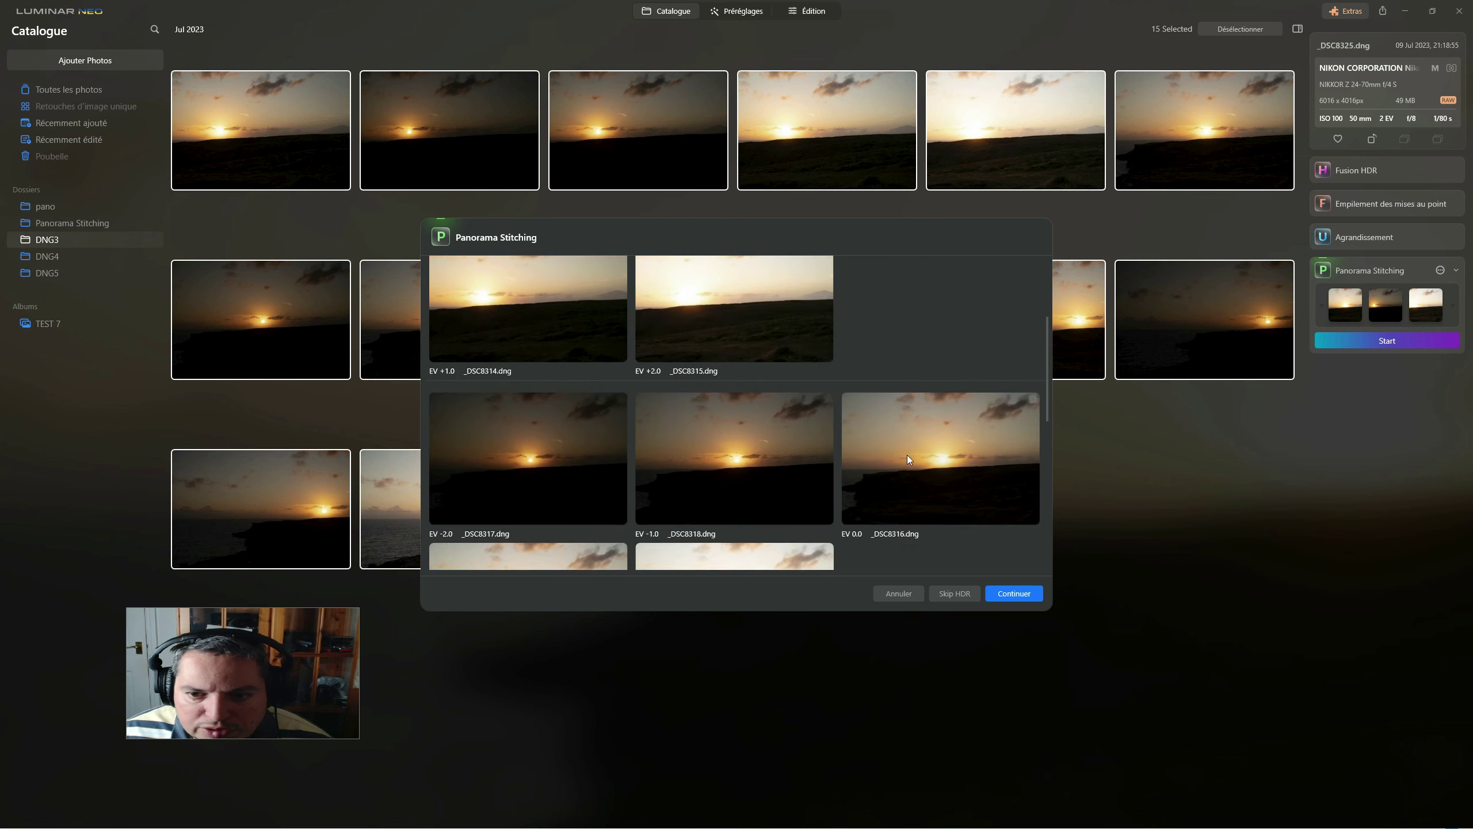
{"action": "left_click", "coordinate": [1024, 595]}
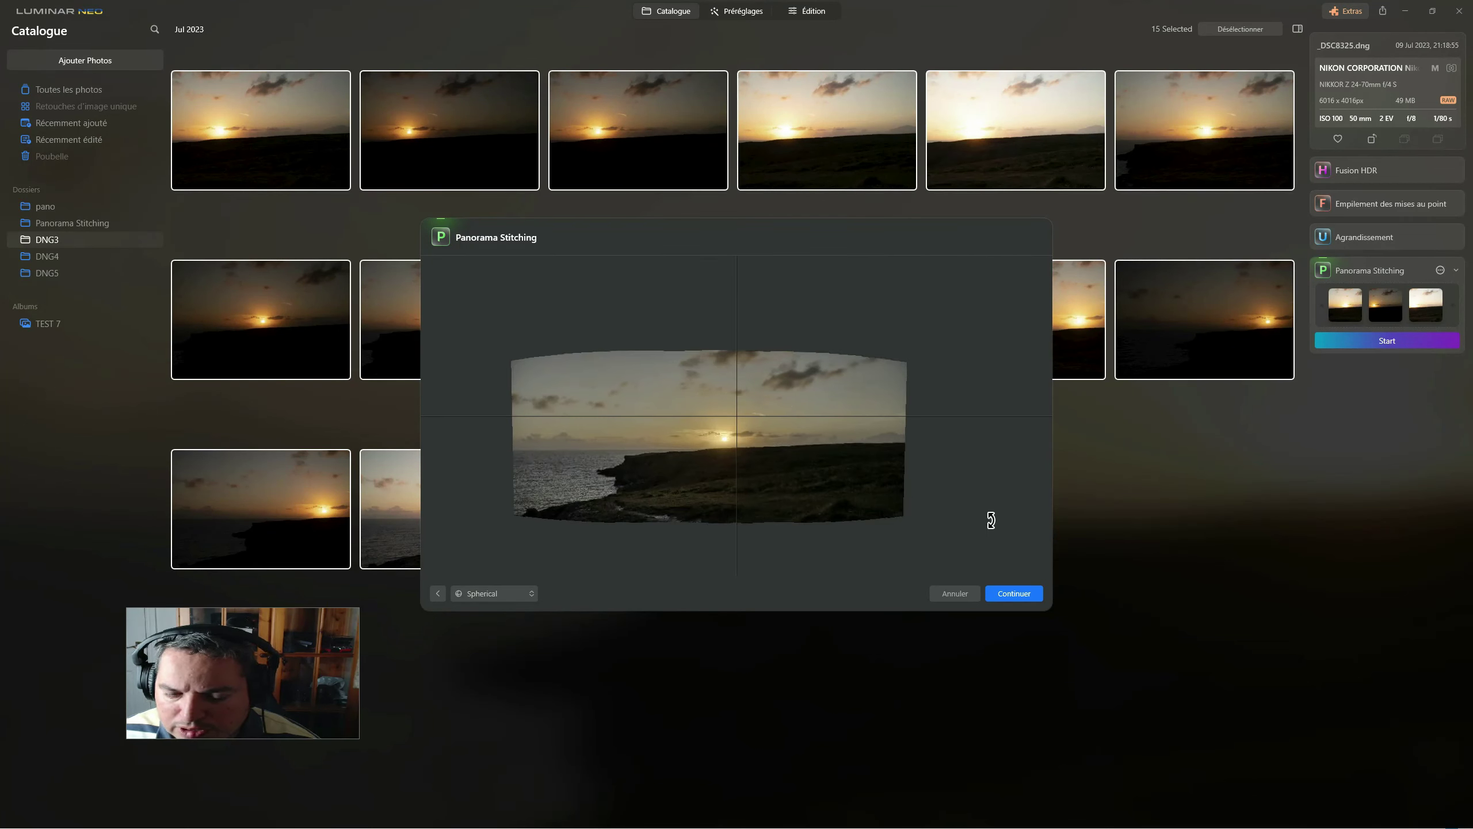
{"action": "left_click", "coordinate": [1010, 595]}
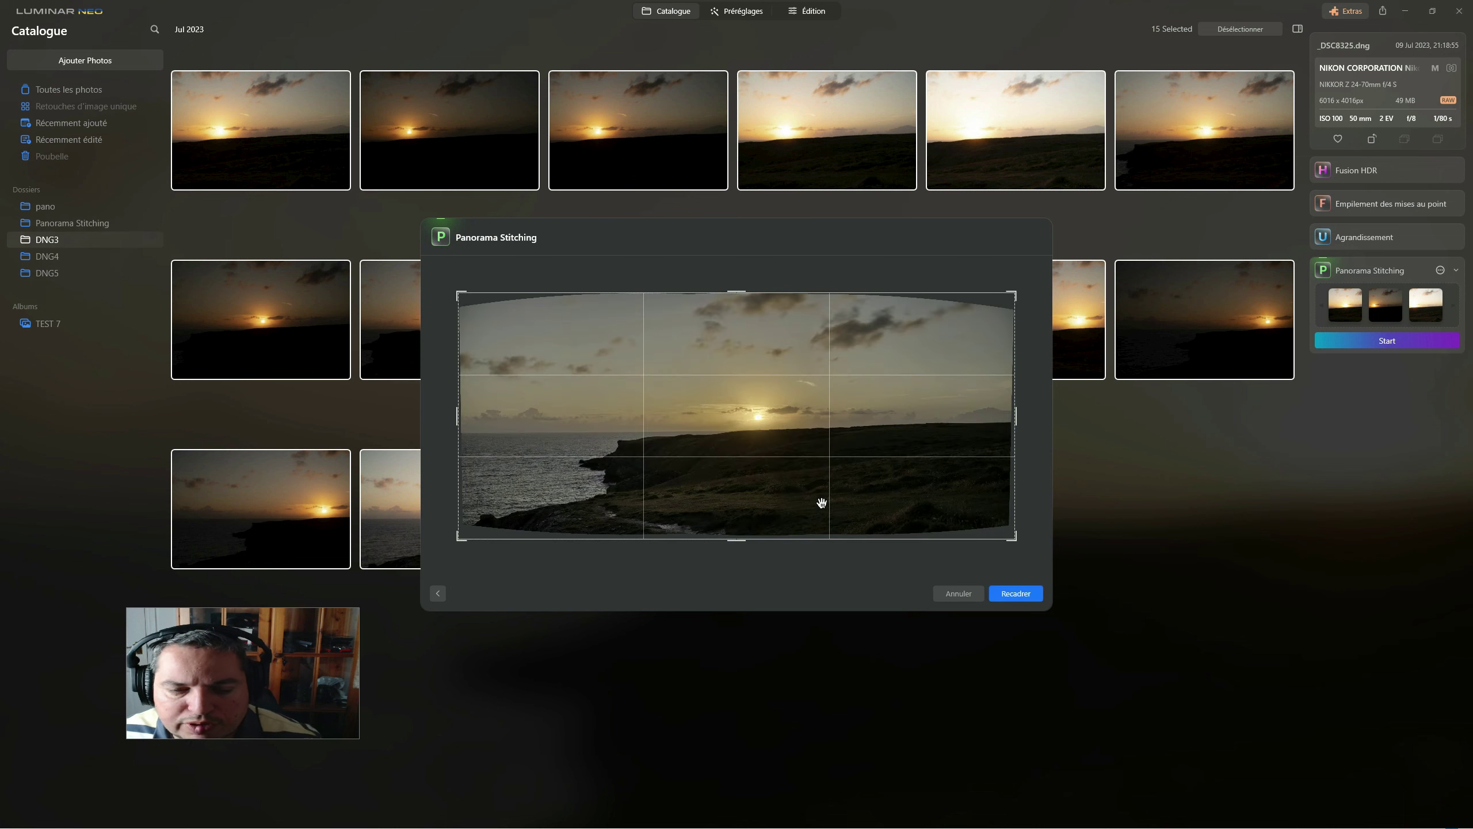
Crop the curved edges off the sunset panorama to about 8390 × 3364 pixels and save it.
{"action": "left_click_drag", "start_coordinate": [733, 286], "coordinate": [733, 295]}
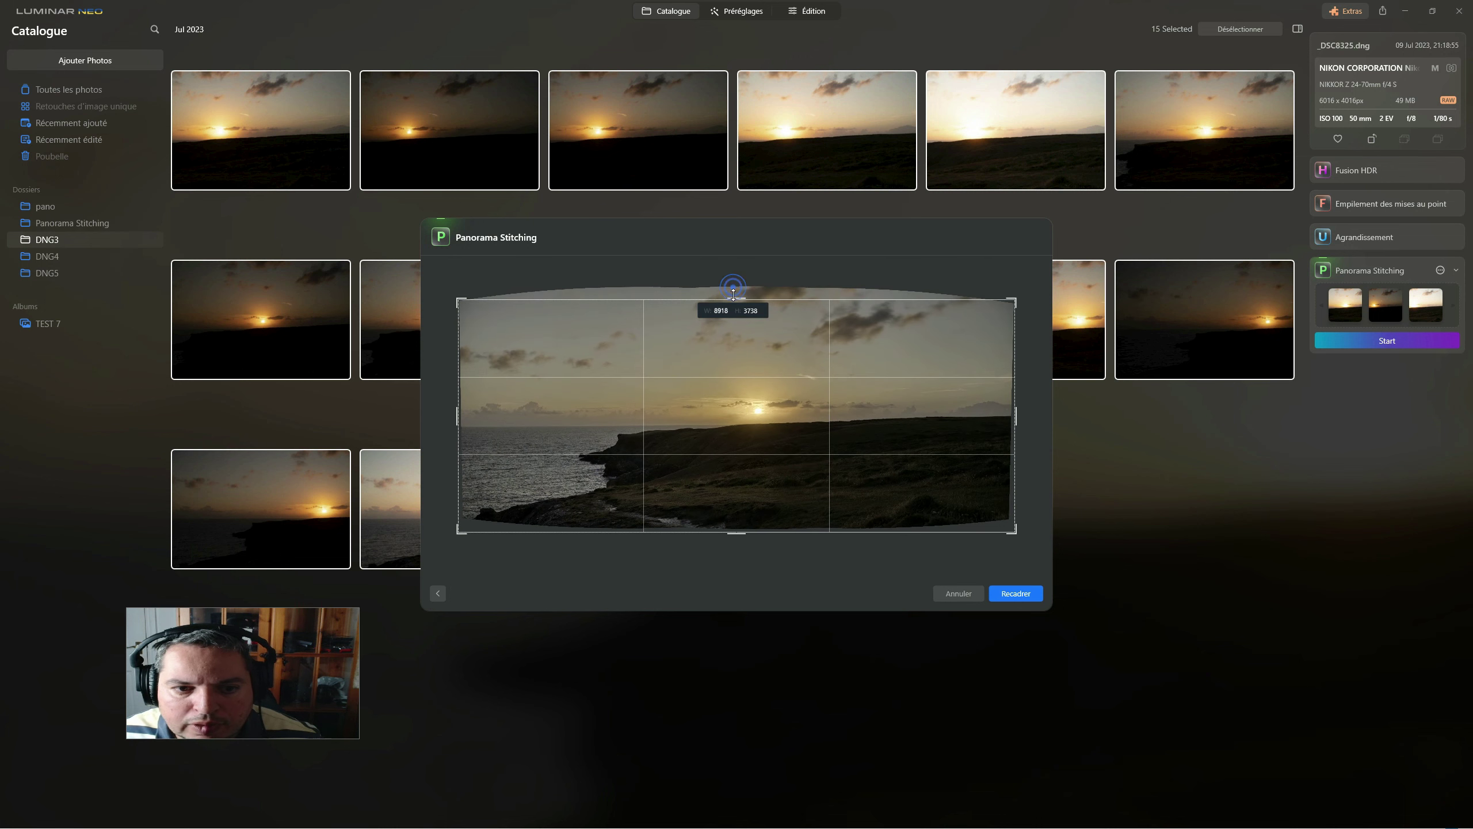
{"action": "left_click_drag", "start_coordinate": [740, 533], "coordinate": [744, 523]}
{"action": "left_click_drag", "start_coordinate": [461, 419], "coordinate": [468, 419]}
{"action": "left_click_drag", "start_coordinate": [1009, 413], "coordinate": [999, 415]}
{"action": "left_click_drag", "start_coordinate": [743, 312], "coordinate": [742, 315]}
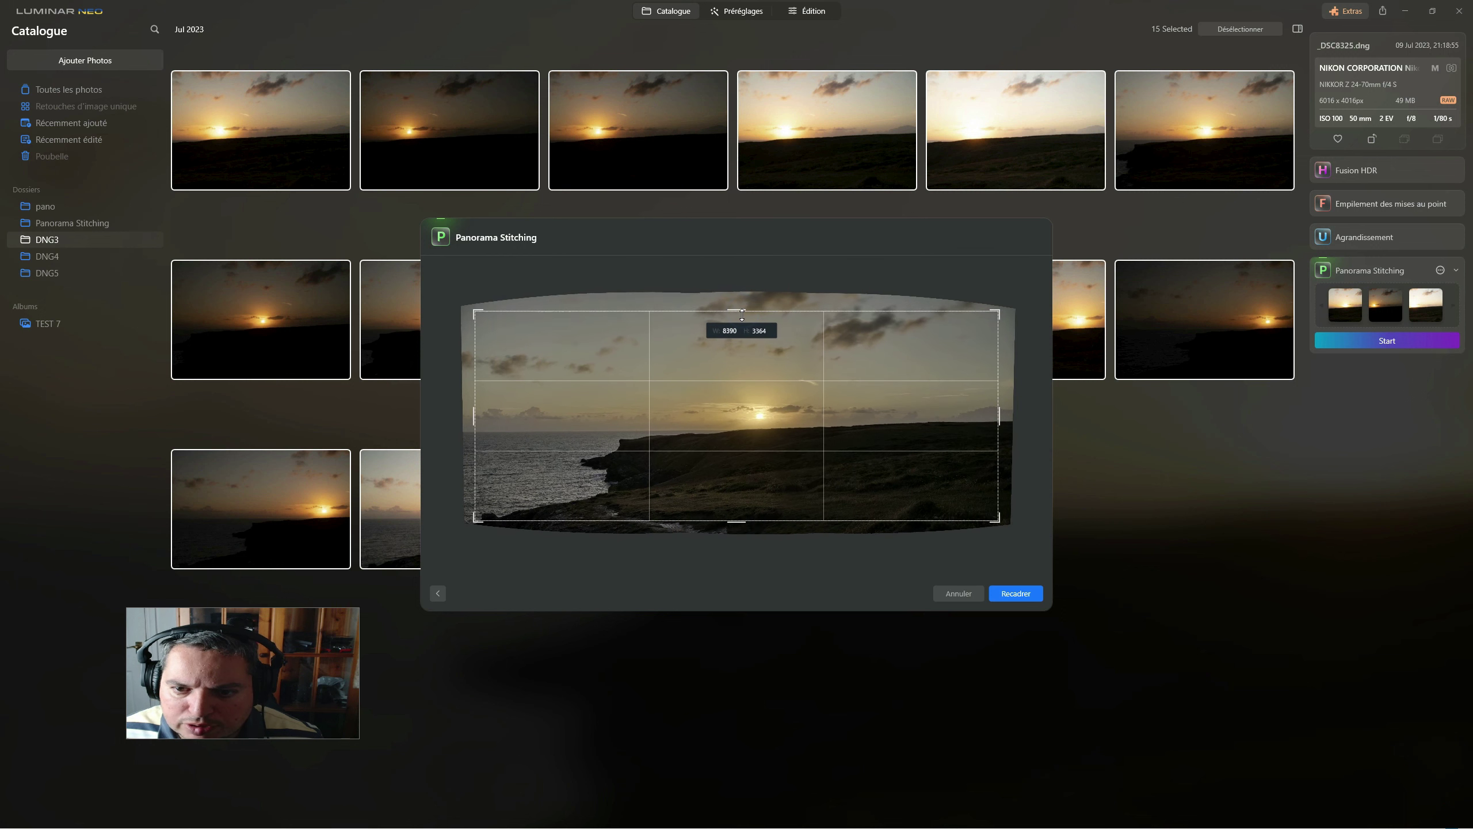
{"action": "left_click", "coordinate": [1022, 594]}
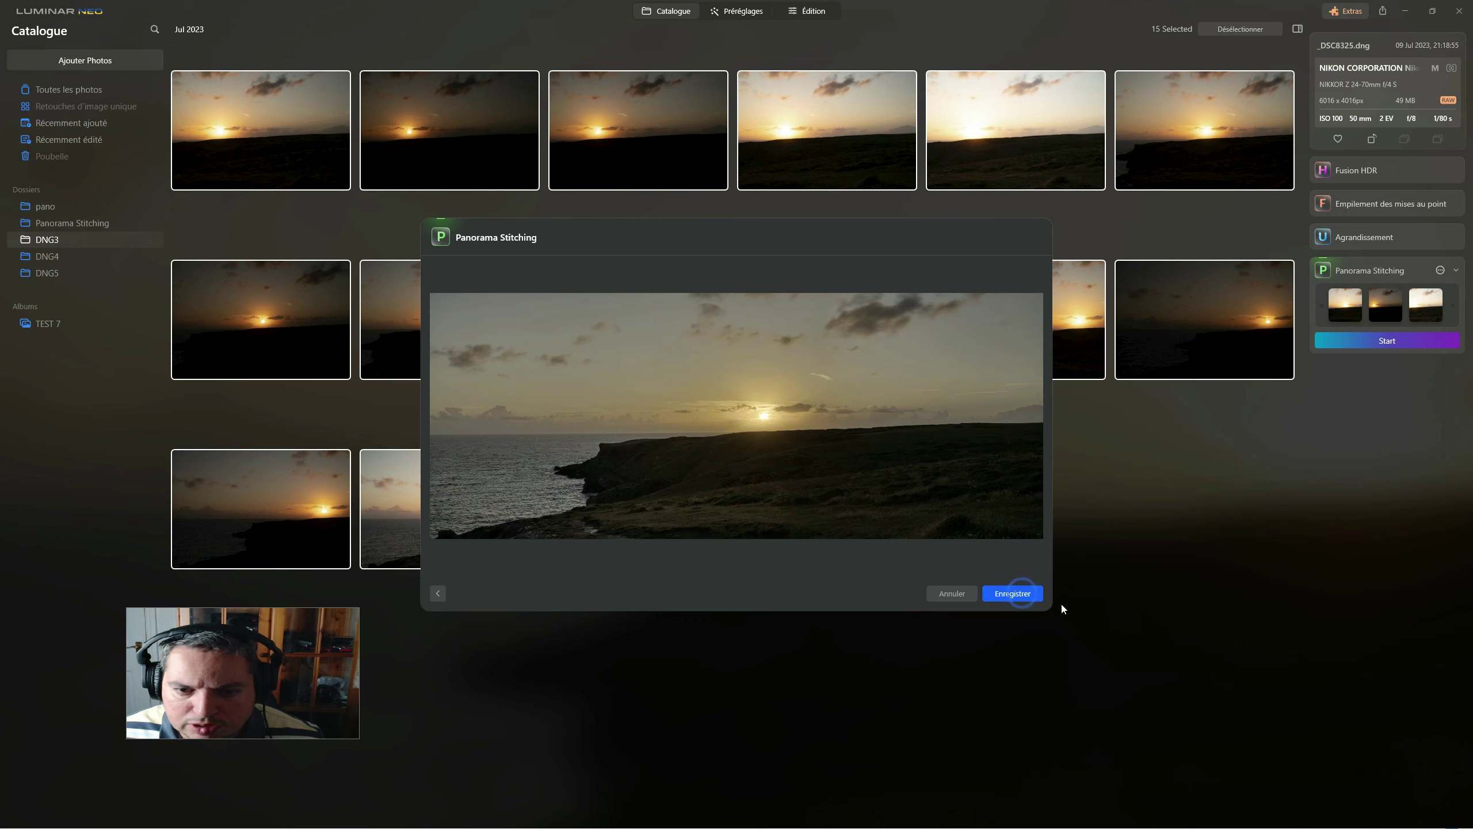
{"action": "left_click", "coordinate": [1022, 593]}
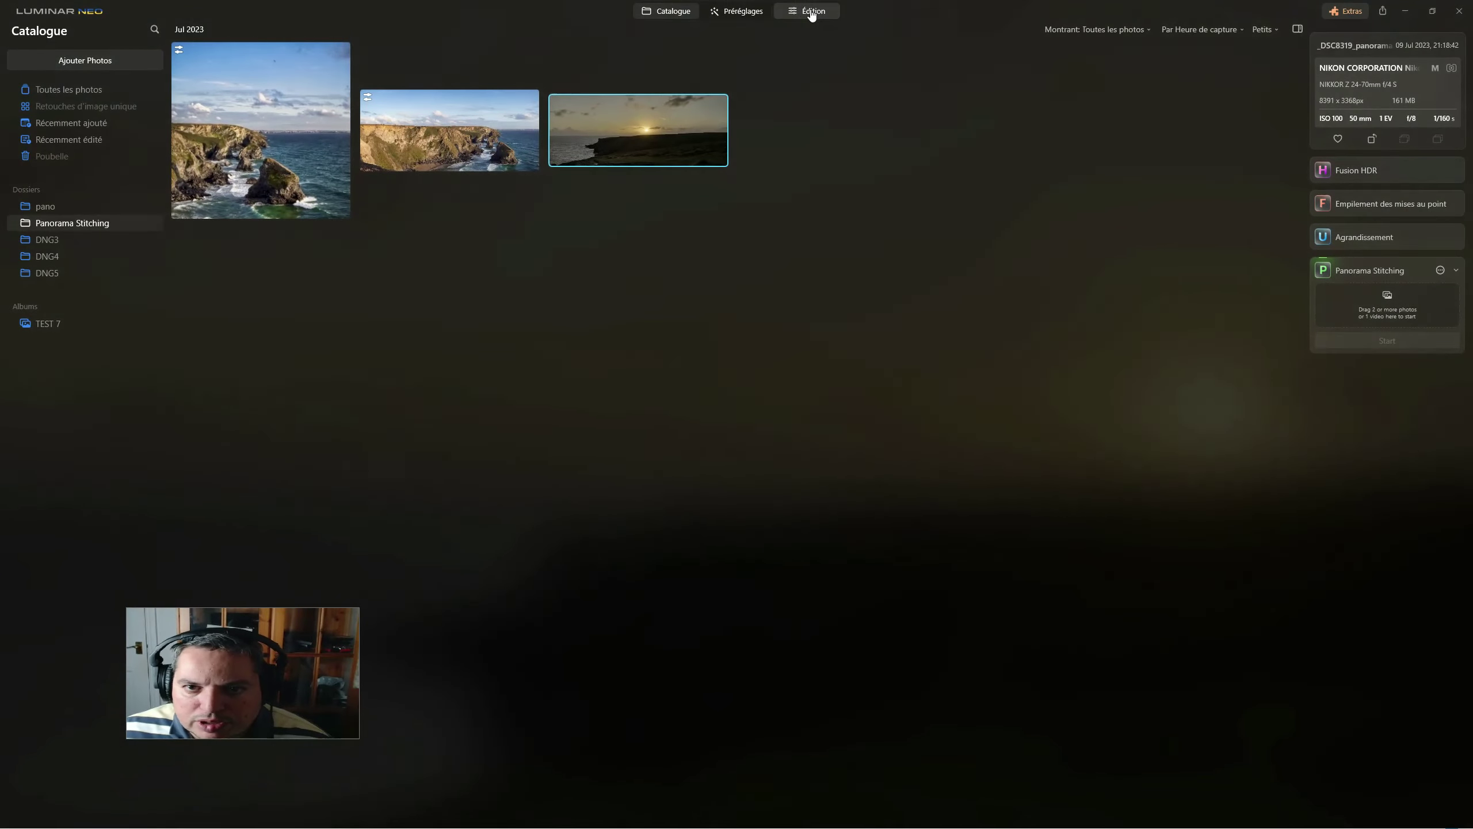
Open the new sunset panorama for editing and set the Accent amount of its Amélioration adjustment to 86.
{"action": "left_click", "coordinate": [808, 10]}
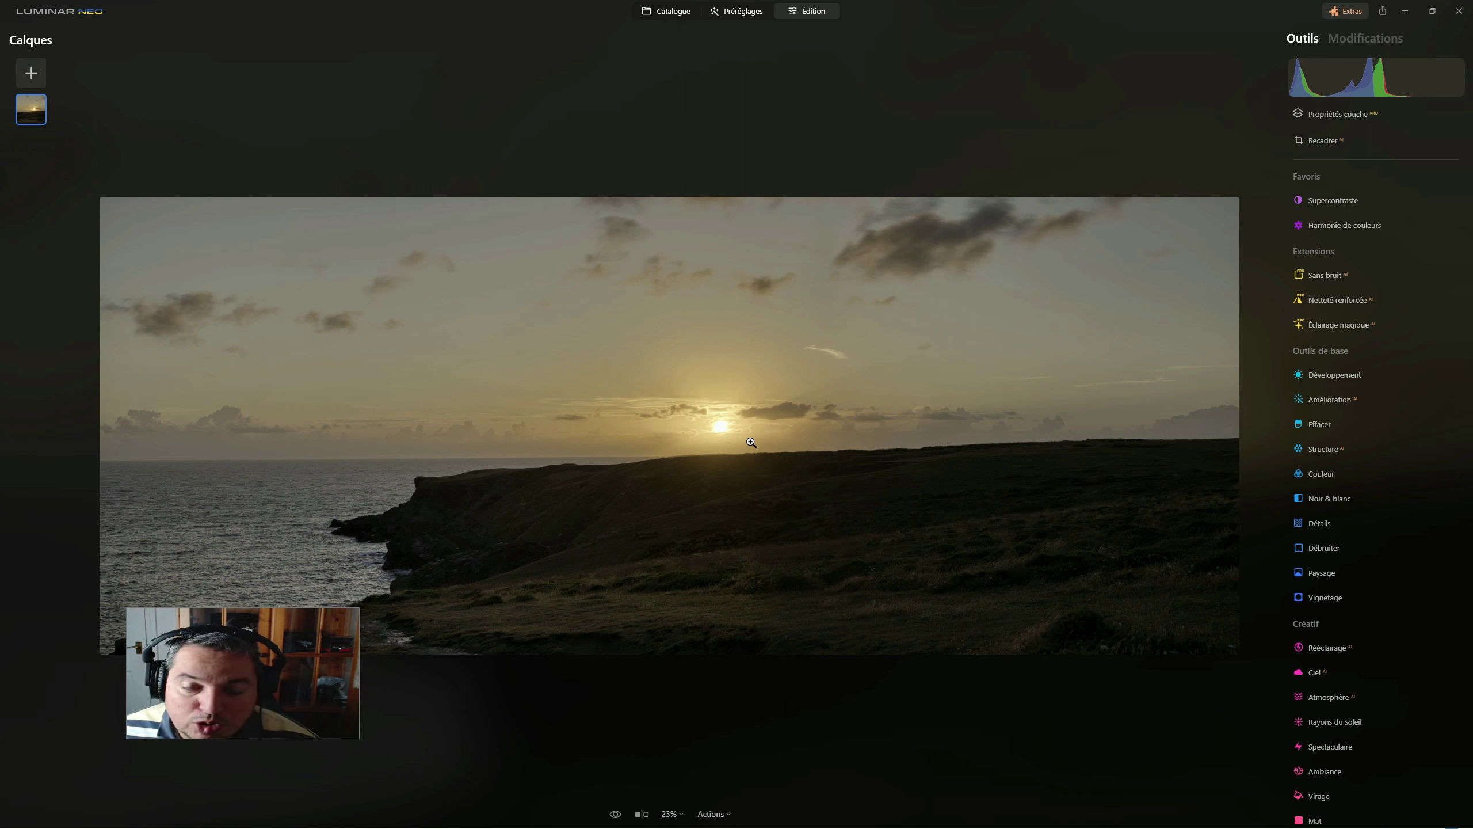
{"action": "left_click", "coordinate": [1333, 400]}
{"action": "left_click", "coordinate": [1315, 461]}
{"action": "left_click", "coordinate": [1383, 462]}
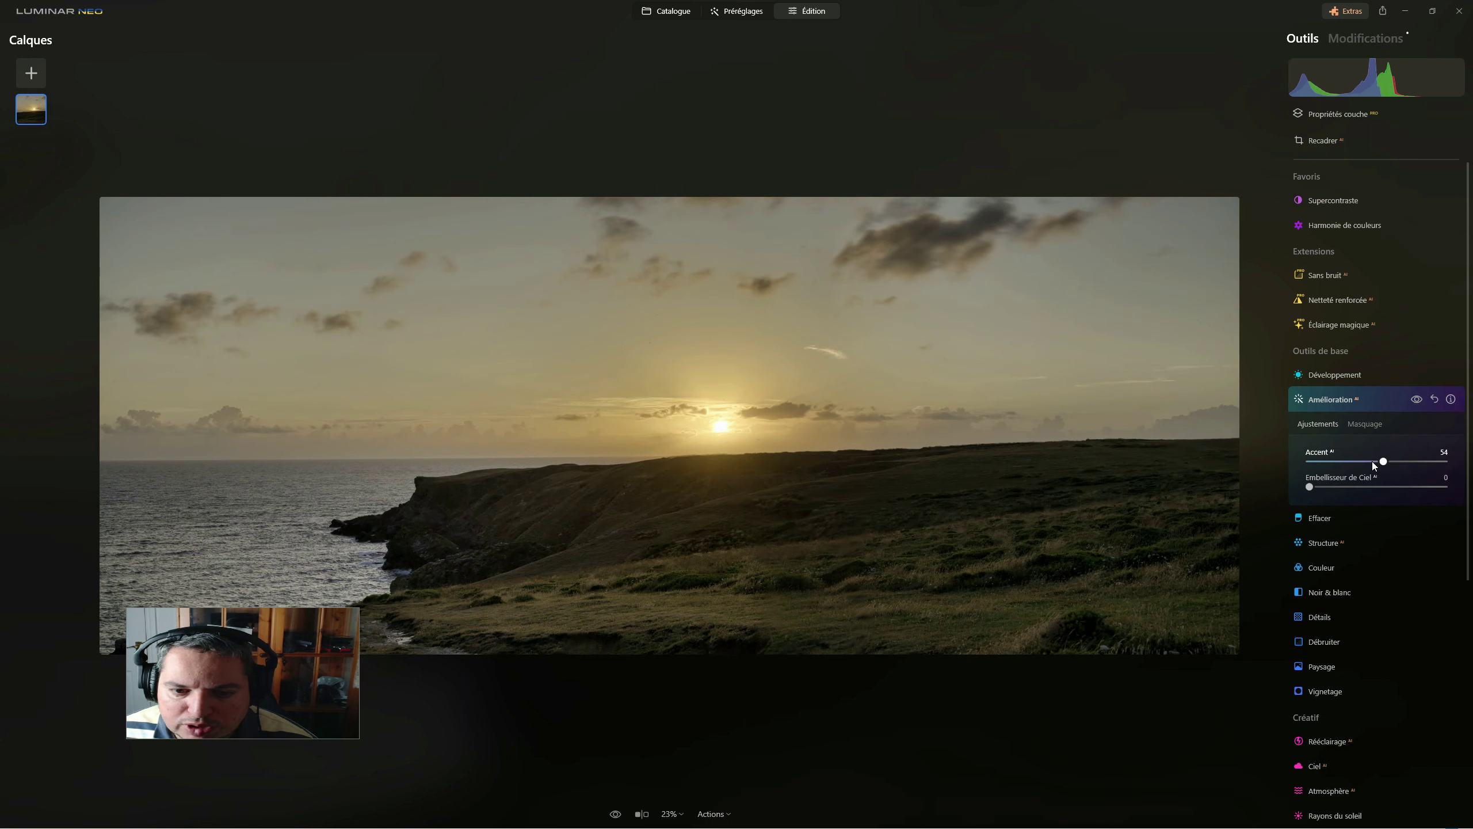
{"action": "left_click_drag", "start_coordinate": [1384, 462], "coordinate": [1404, 462]}
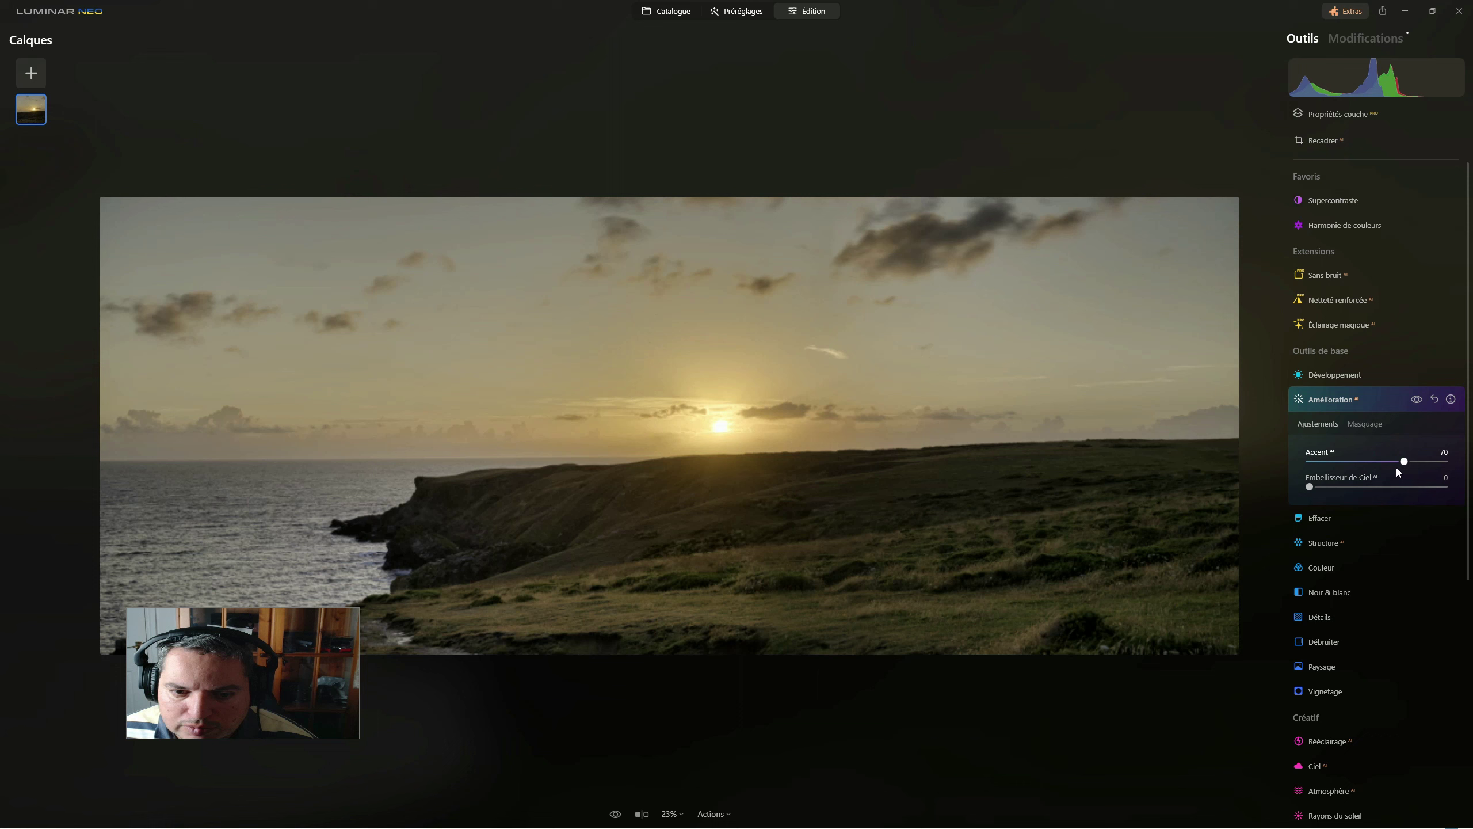
{"action": "left_click", "coordinate": [1425, 462]}
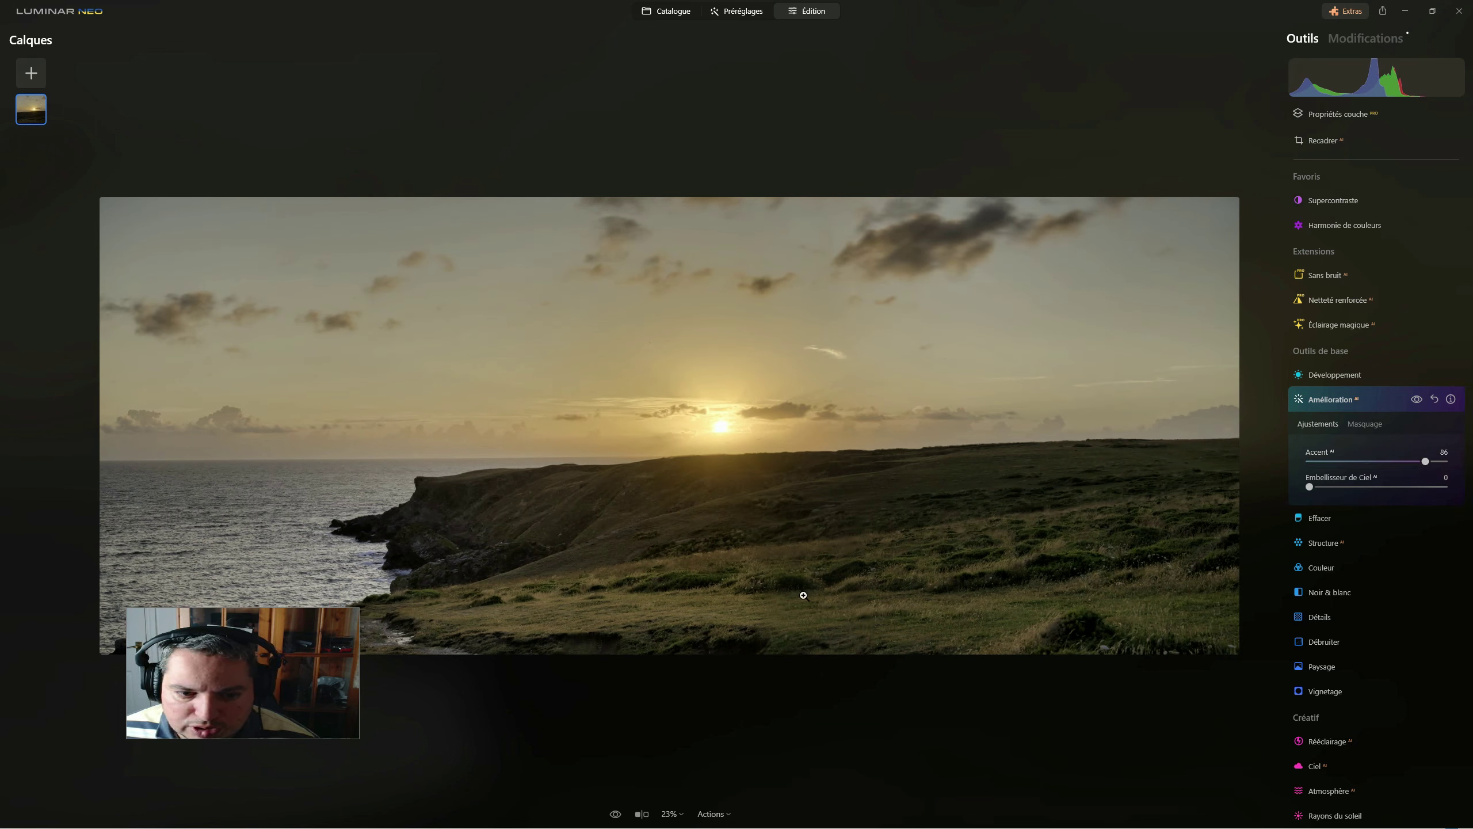
{"action": "left_click_drag", "start_coordinate": [216, 669], "coordinate": [116, 100]}
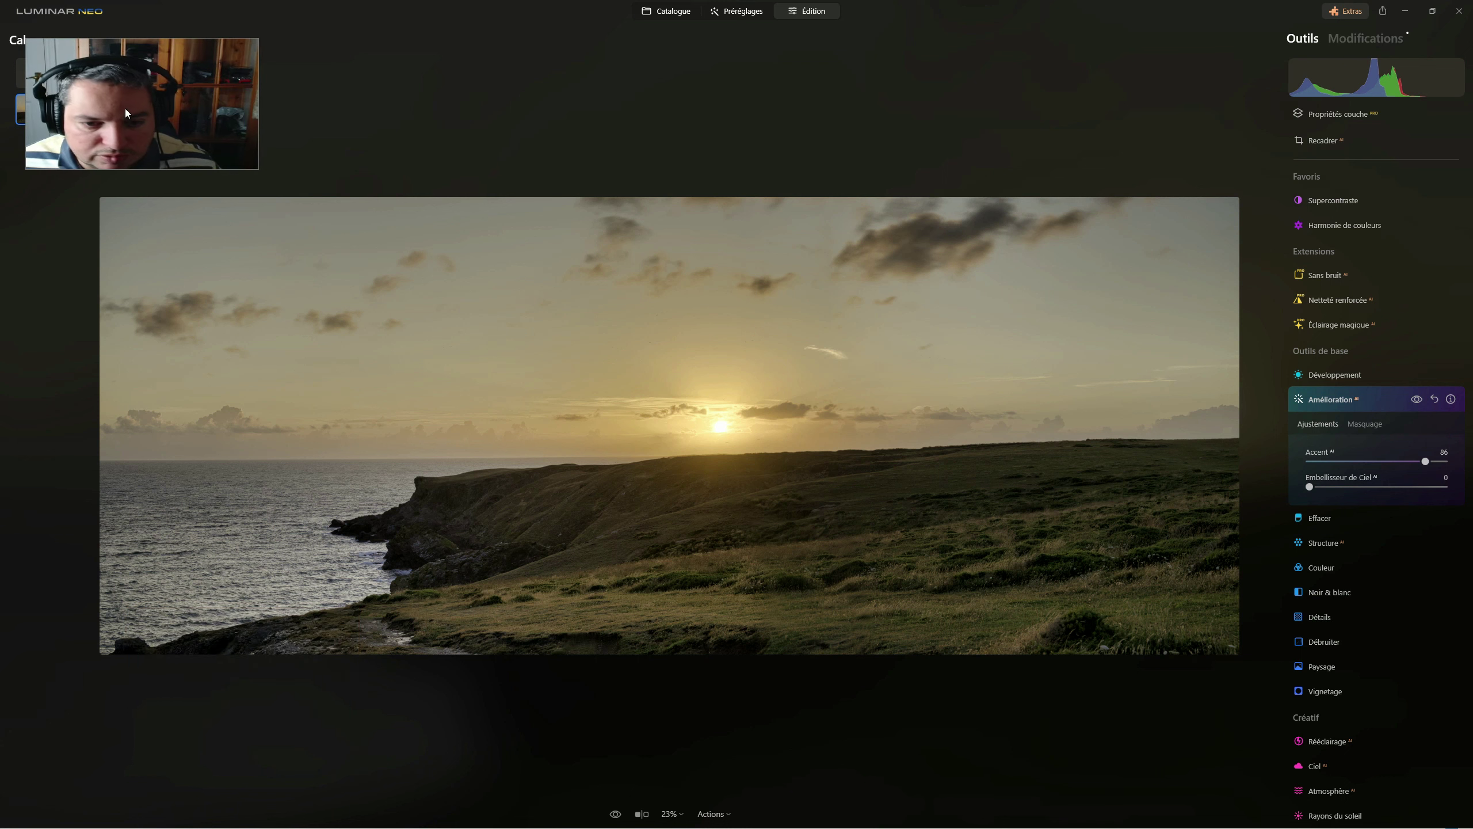
{"action": "left_click", "coordinate": [1375, 400]}
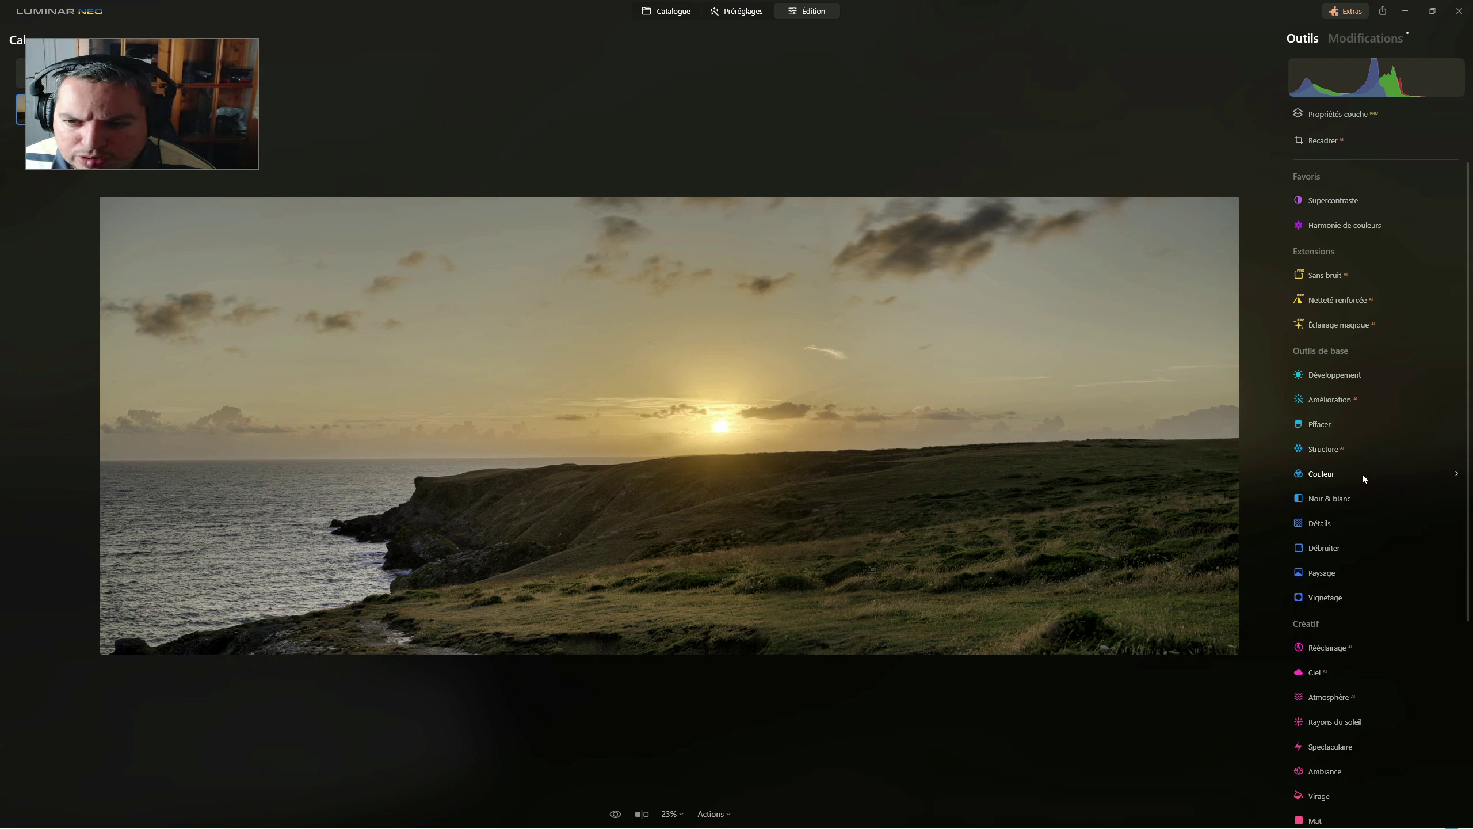
Set Supprimer les dominantes de couleur to 75 in the Couleur adjustment of the sunset panorama.
{"action": "left_click", "coordinate": [1325, 473]}
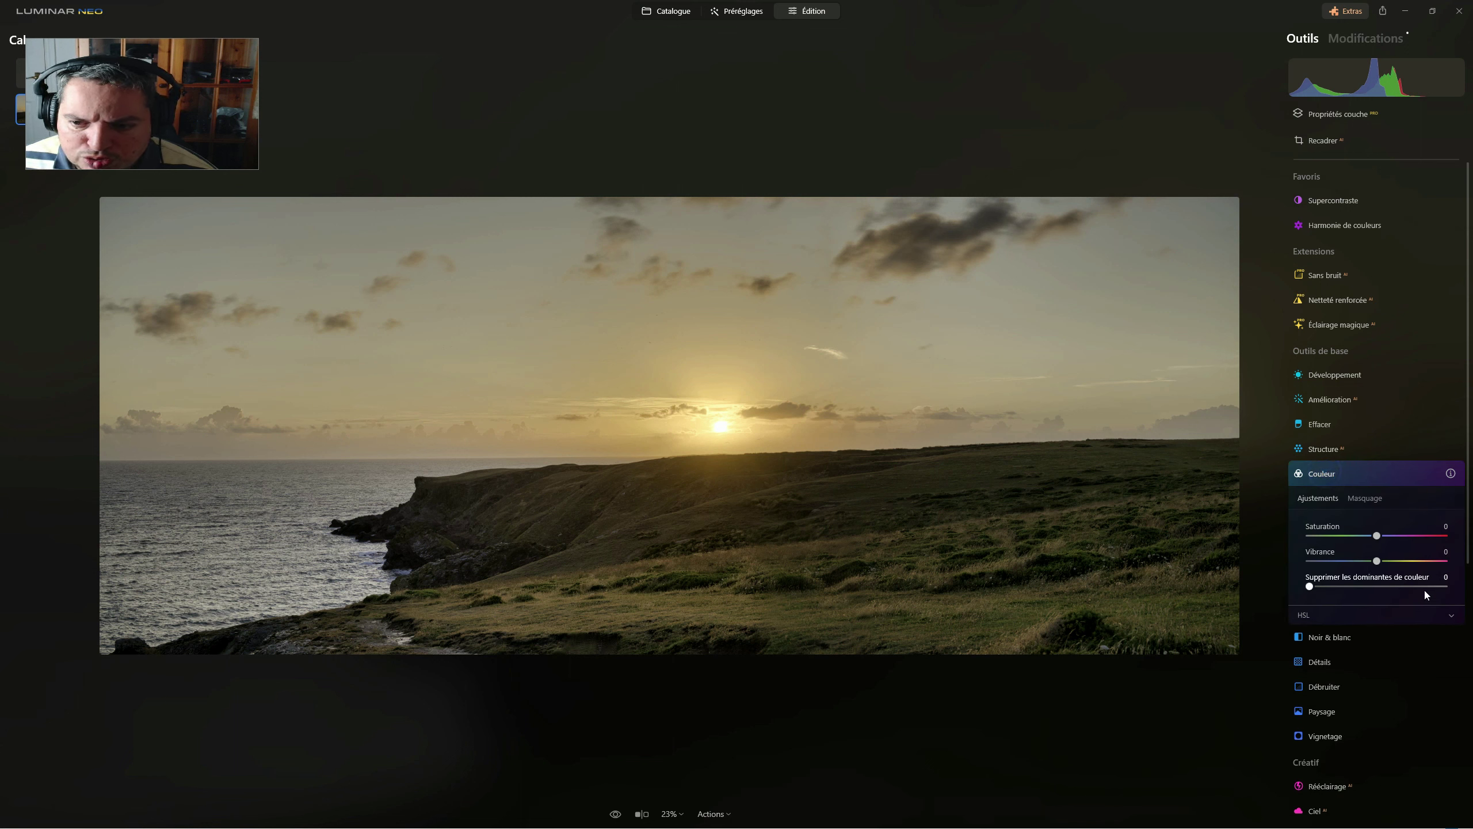
{"action": "left_click", "coordinate": [1310, 587]}
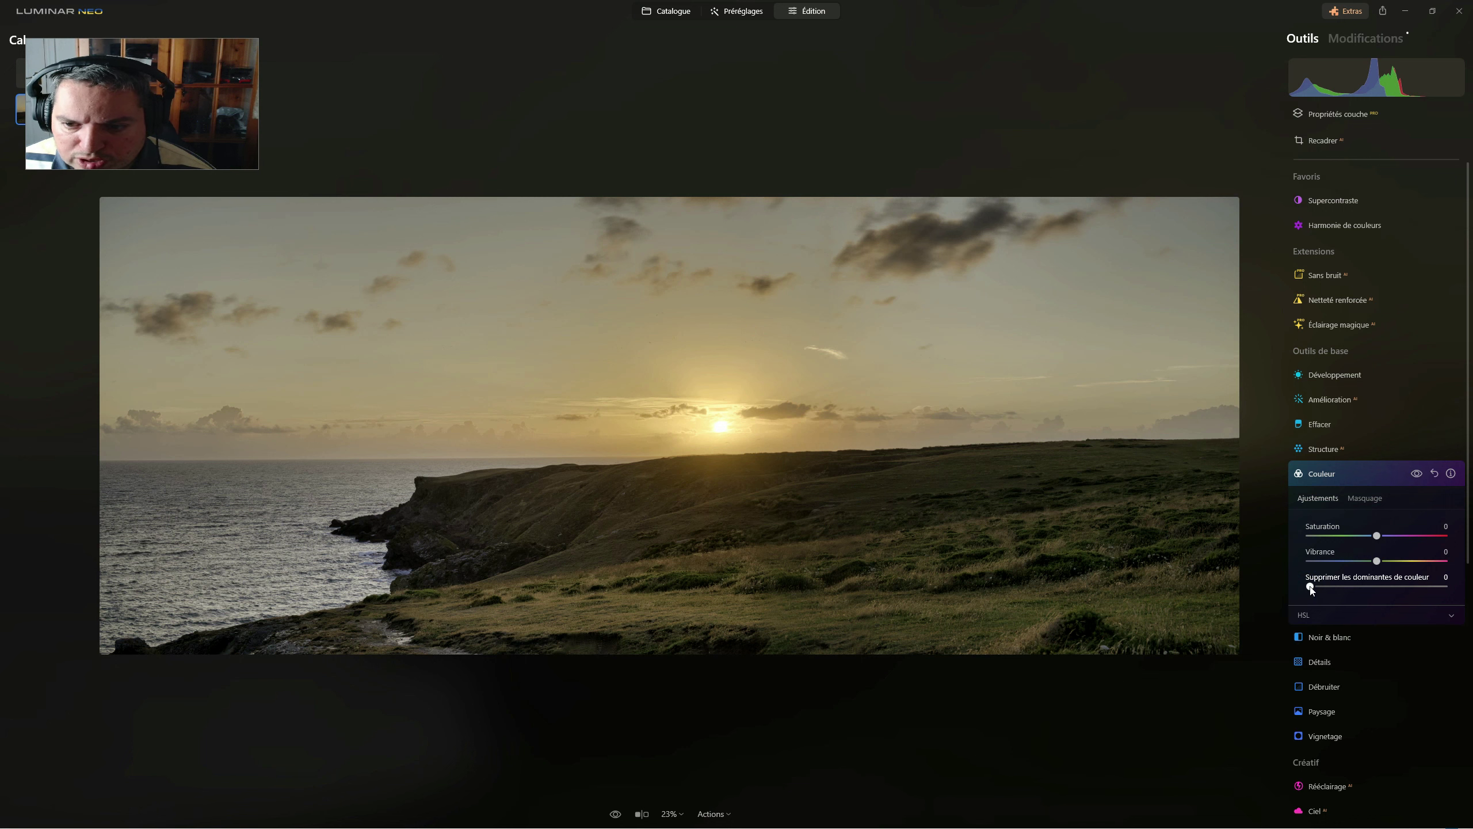
{"action": "left_click_drag", "start_coordinate": [1311, 587], "coordinate": [1411, 586]}
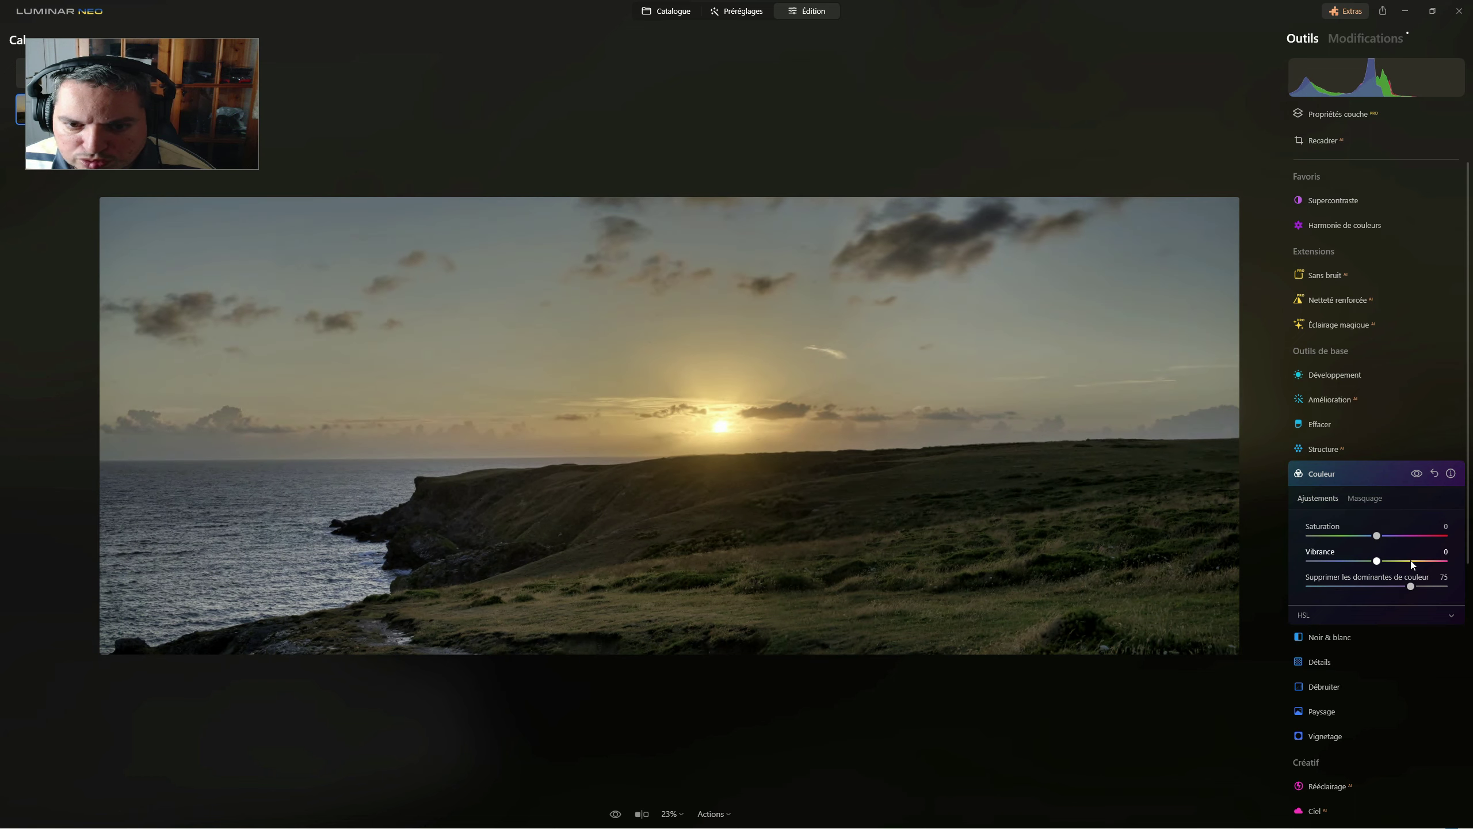